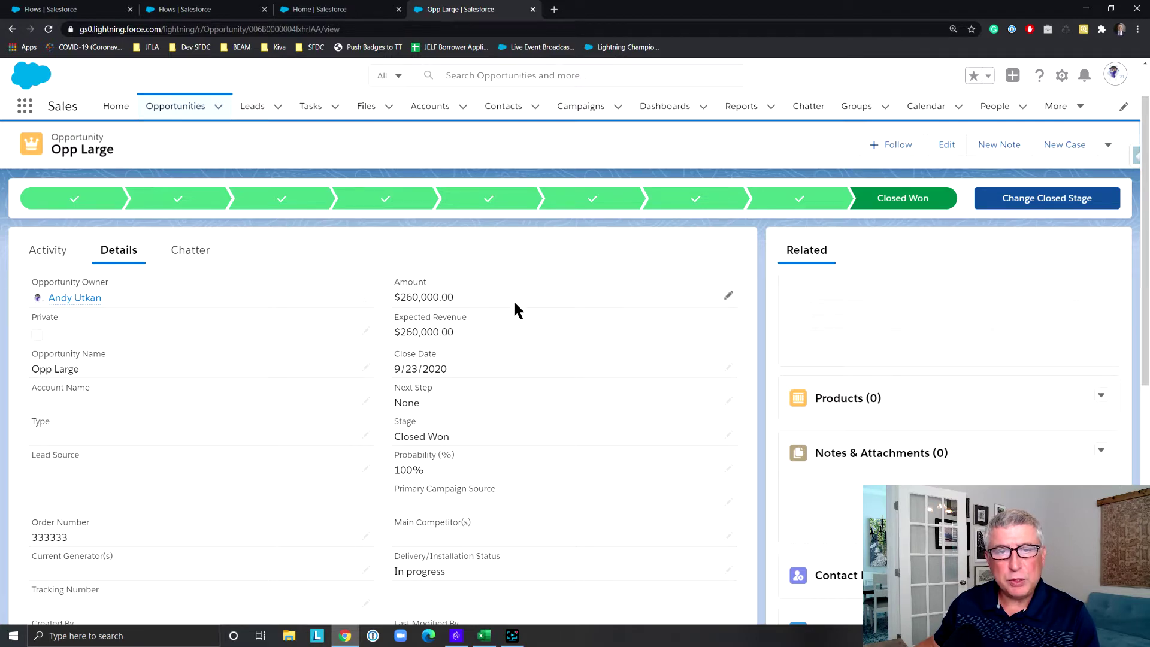
Create a new Record-Triggered Flow from the Flows setup page, using the Auto-Layout canvas
{"action": "scroll", "coordinate": [498, 291], "scroll_direction": "down", "scroll_amount": 3}
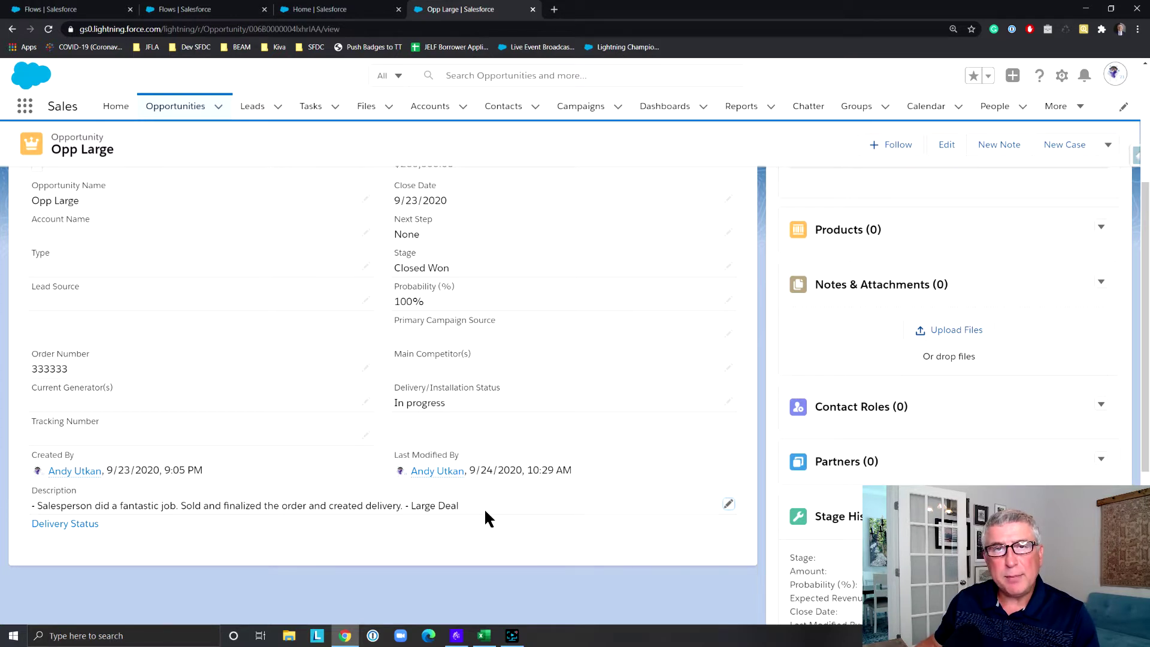
{"action": "scroll", "coordinate": [482, 508], "scroll_direction": "up", "scroll_amount": 2}
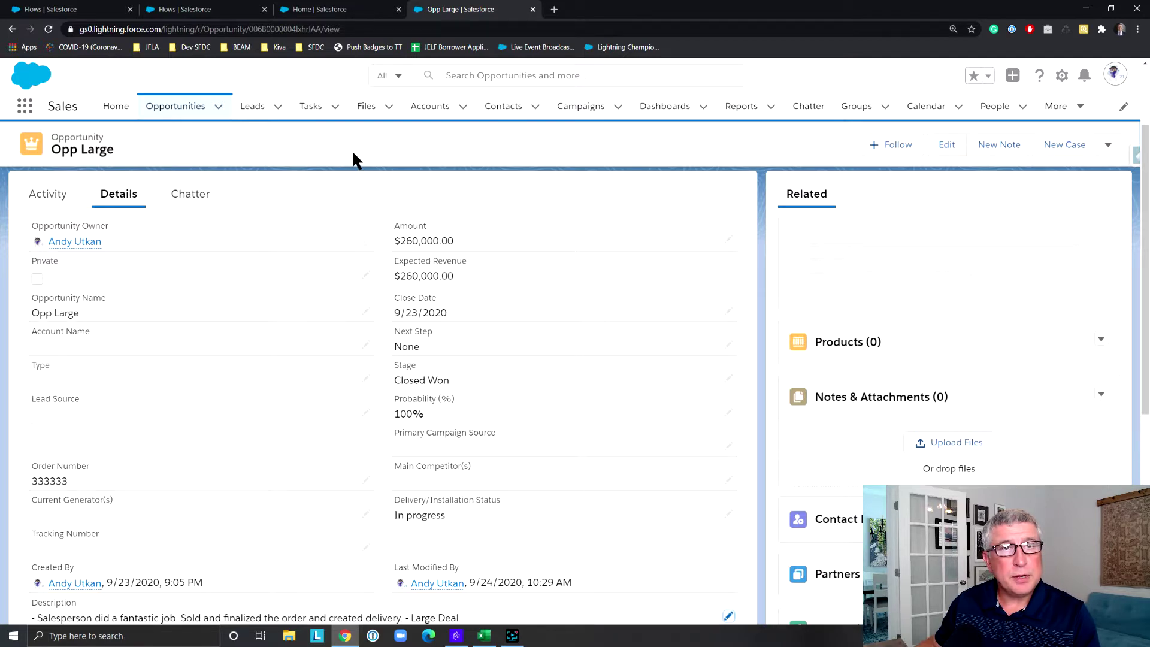
{"action": "left_click", "coordinate": [100, 12]}
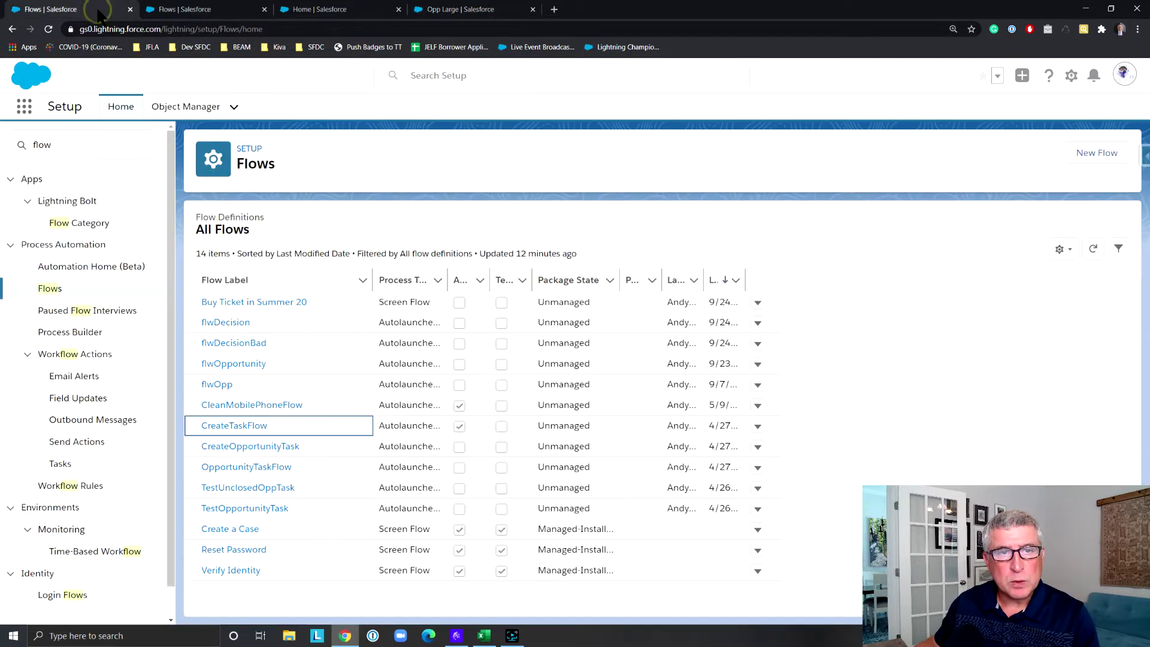
{"action": "left_click", "coordinate": [1091, 154]}
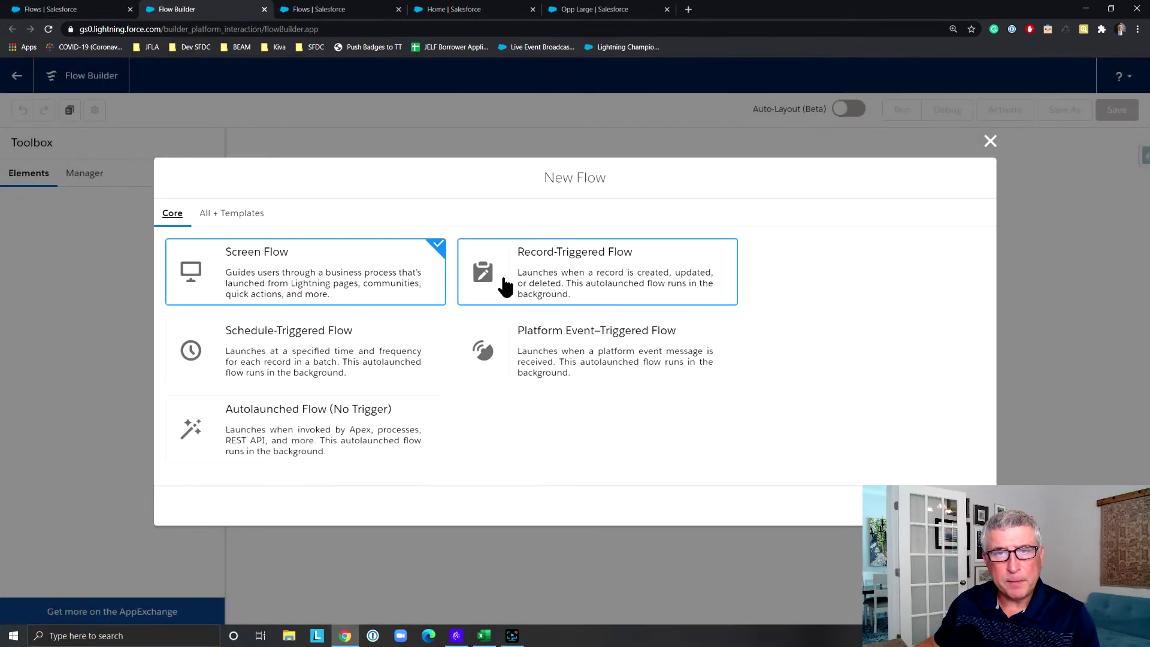
{"action": "left_click", "coordinate": [546, 283]}
{"action": "left_click", "coordinate": [958, 506]}
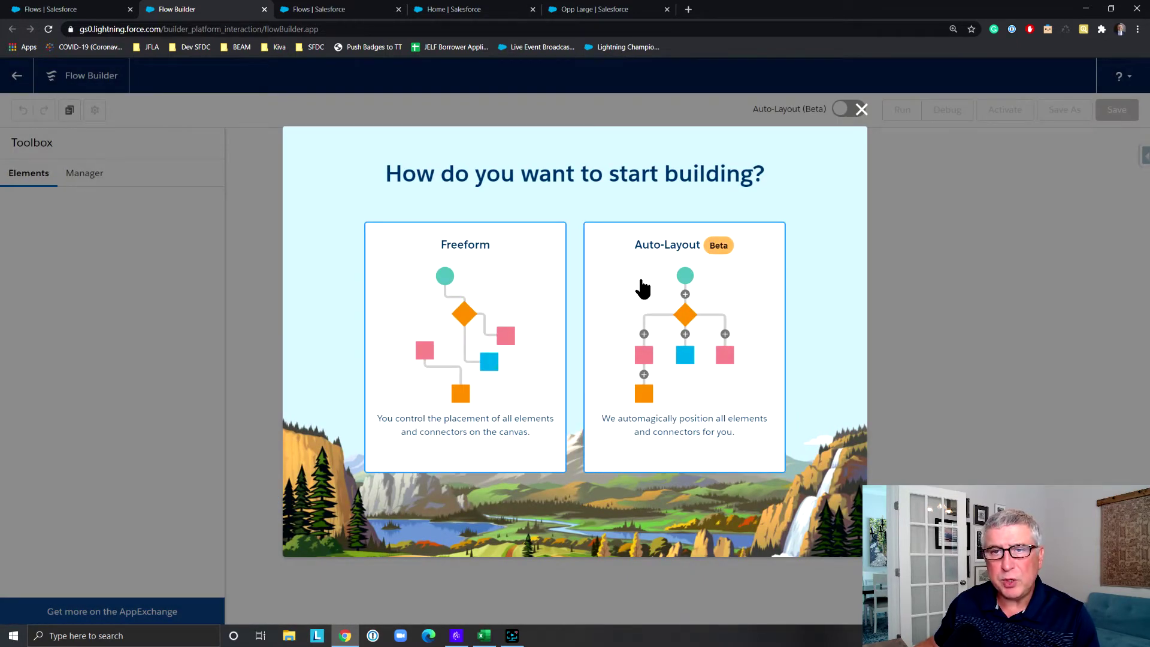
{"action": "left_click", "coordinate": [642, 288]}
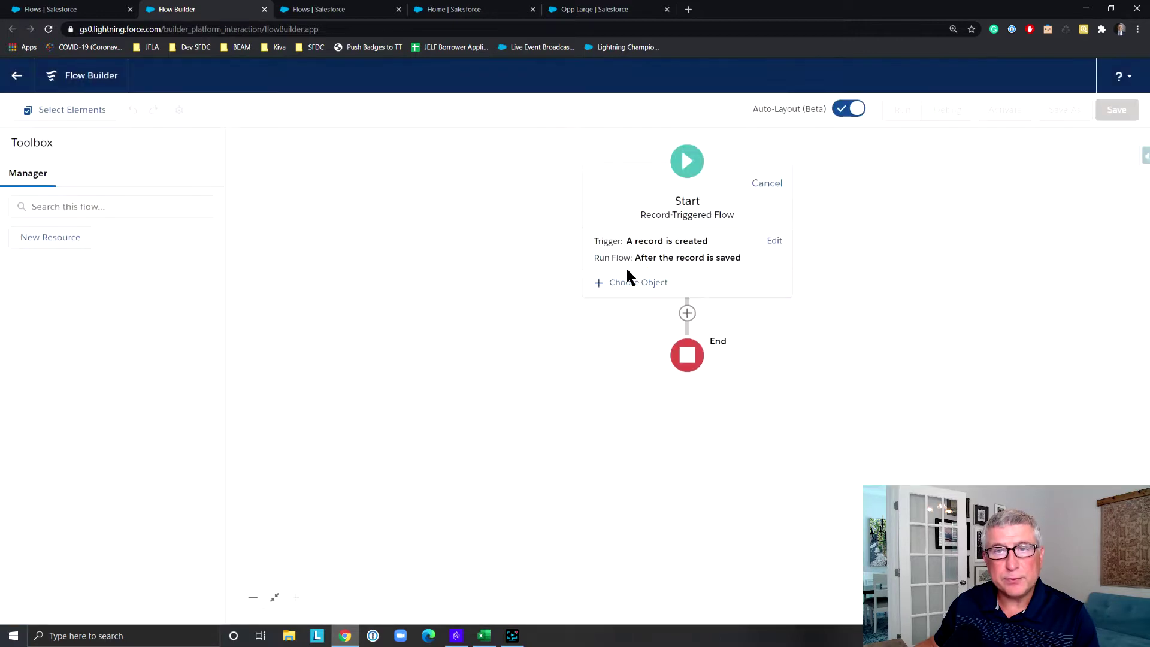
Configure the flow trigger to fire when a record is updated and run before the record is saved
{"action": "left_click", "coordinate": [775, 241]}
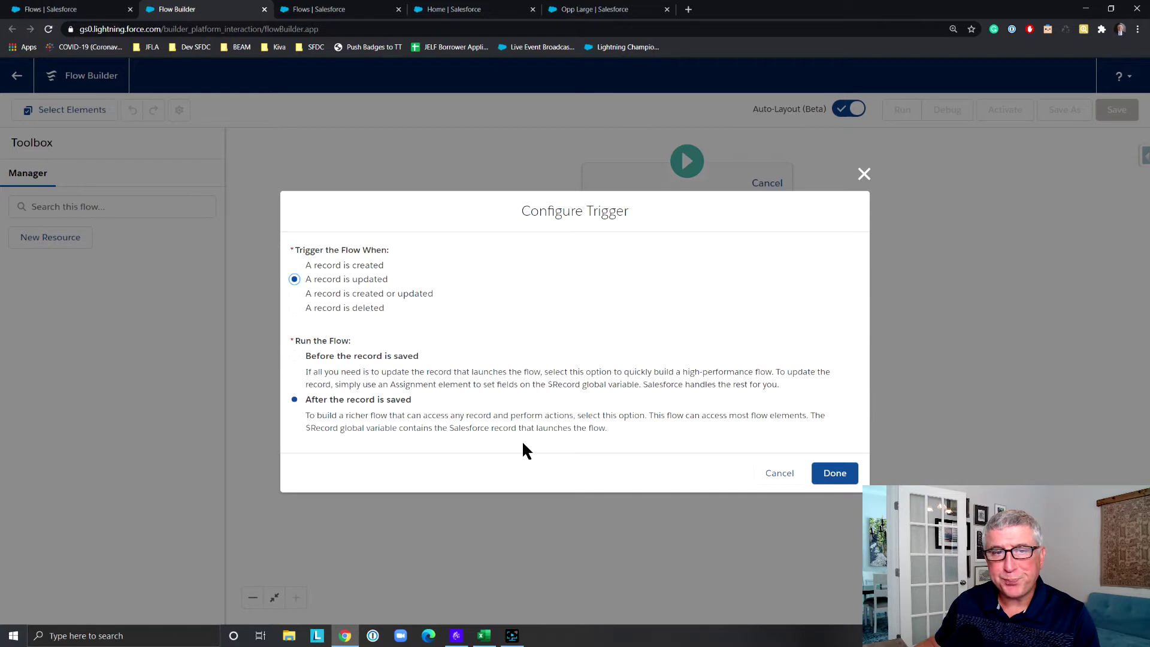
{"action": "left_click", "coordinate": [295, 356]}
{"action": "left_click", "coordinate": [842, 475]}
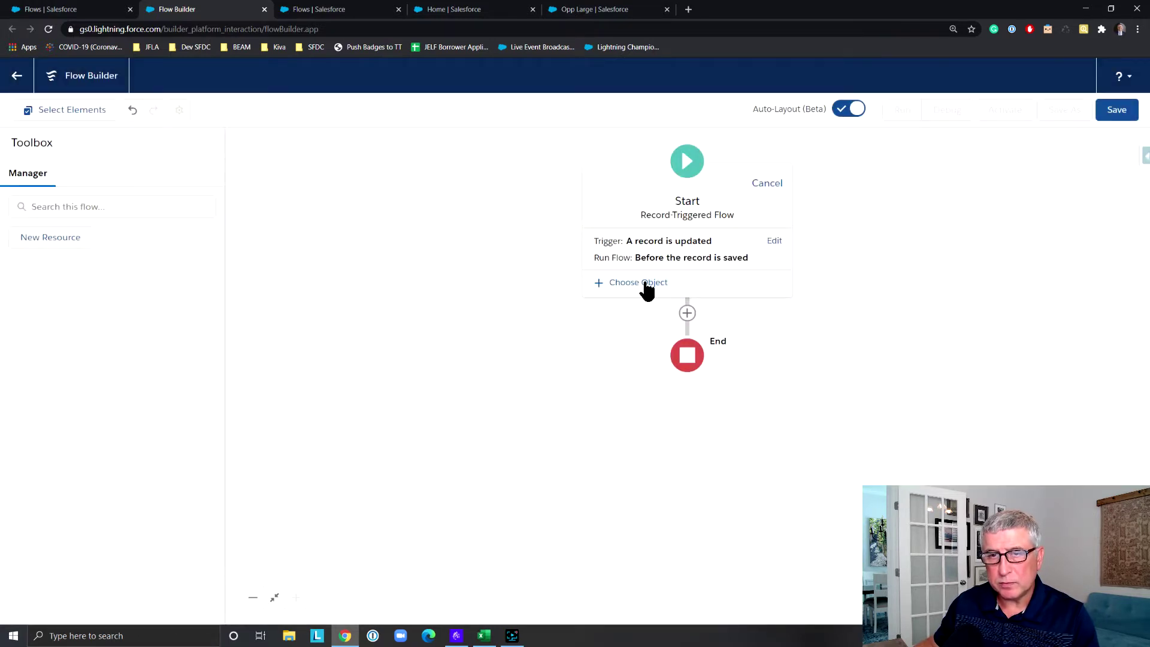
Choose Opportunity as the object whose records trigger the flow
{"action": "left_click", "coordinate": [644, 283]}
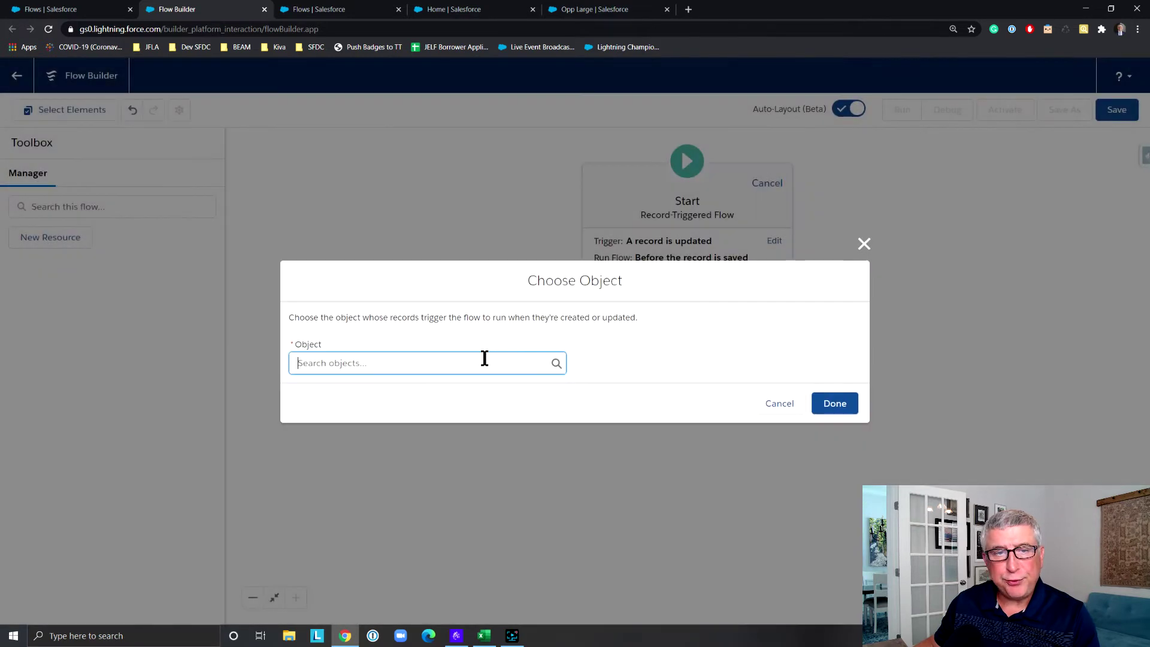
{"action": "type", "text": "Oppo"}
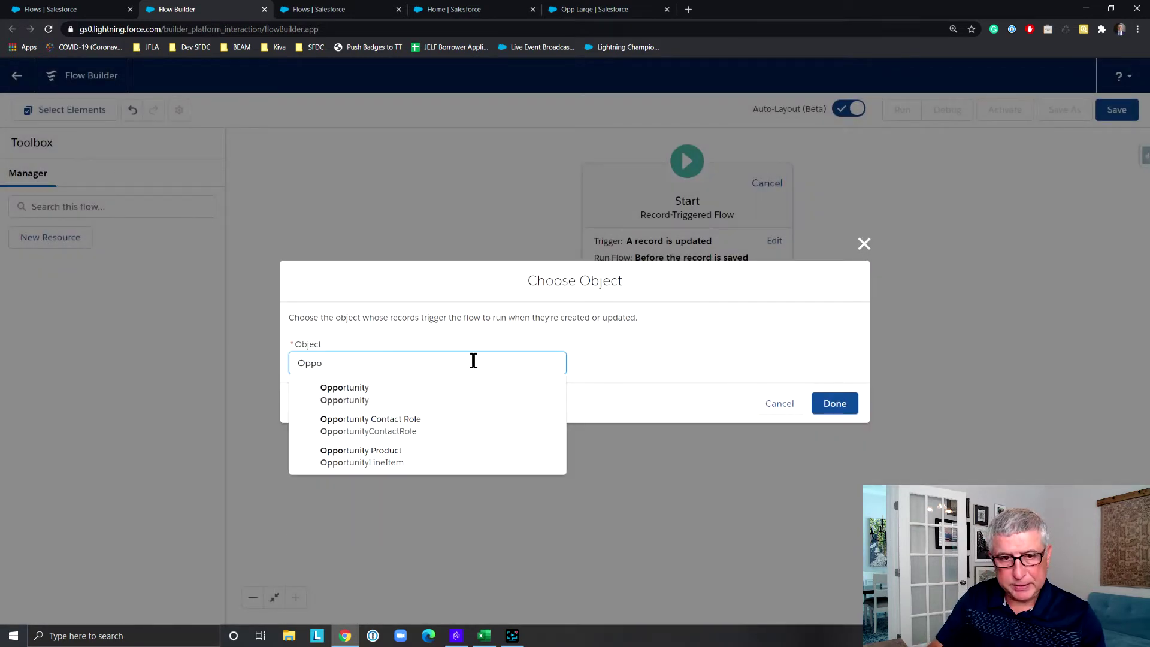
{"action": "left_click", "coordinate": [463, 390]}
Add the entry condition StageName Equals Closed Won, running the flow only when a record is updated to meet the condition requirements
{"action": "left_click", "coordinate": [425, 361]}
{"action": "left_click", "coordinate": [426, 361]}
{"action": "type", "text": "Sta"}
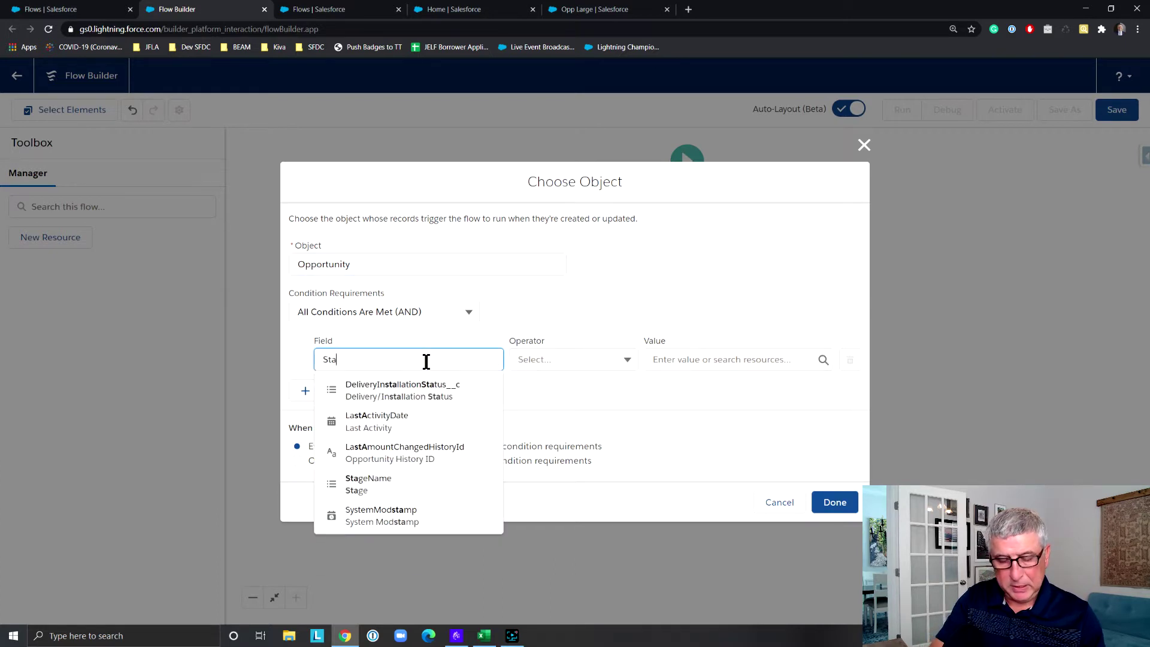
{"action": "left_click", "coordinate": [444, 473]}
{"action": "left_click", "coordinate": [663, 361]}
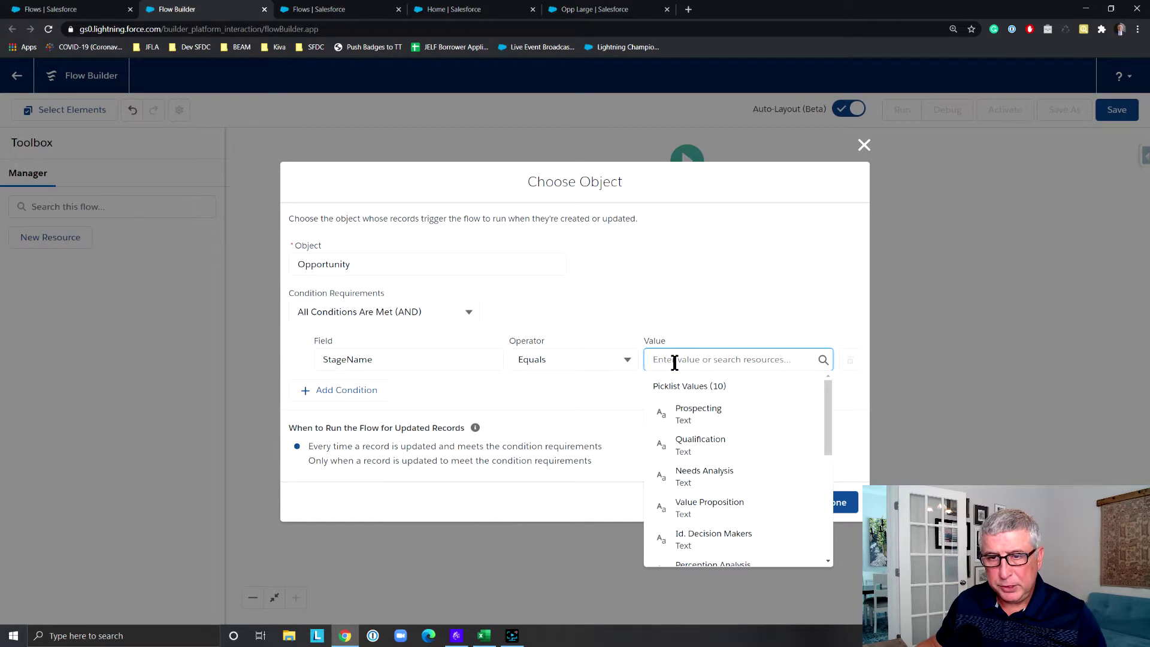
{"action": "type", "text": "Clo"}
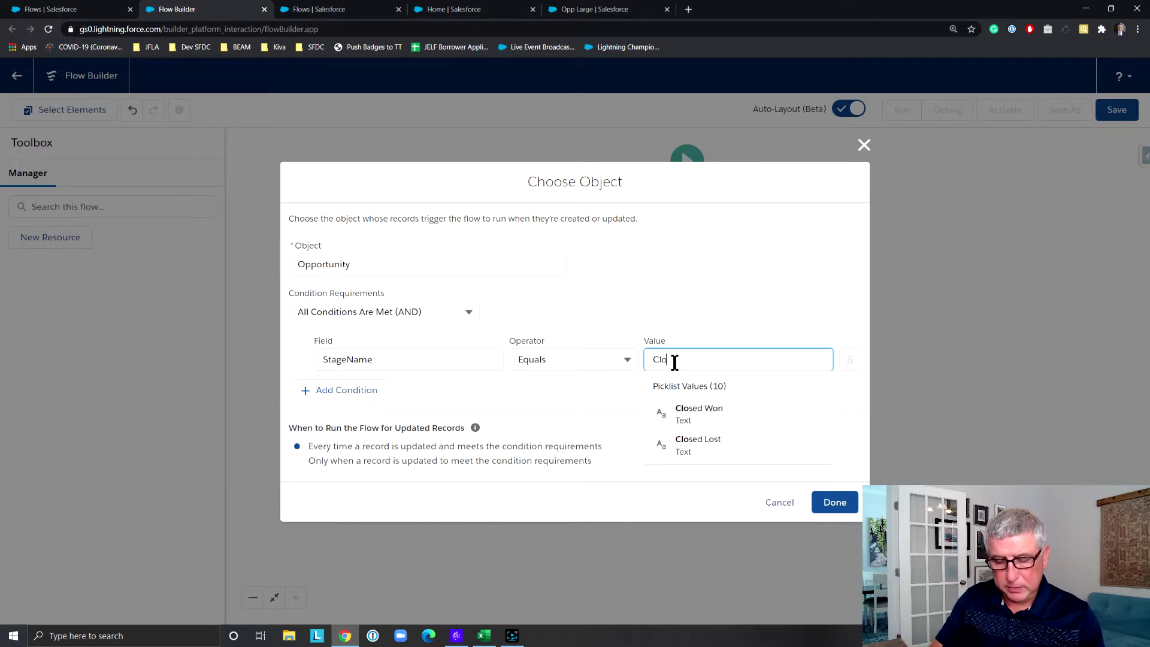
{"action": "left_click", "coordinate": [713, 414]}
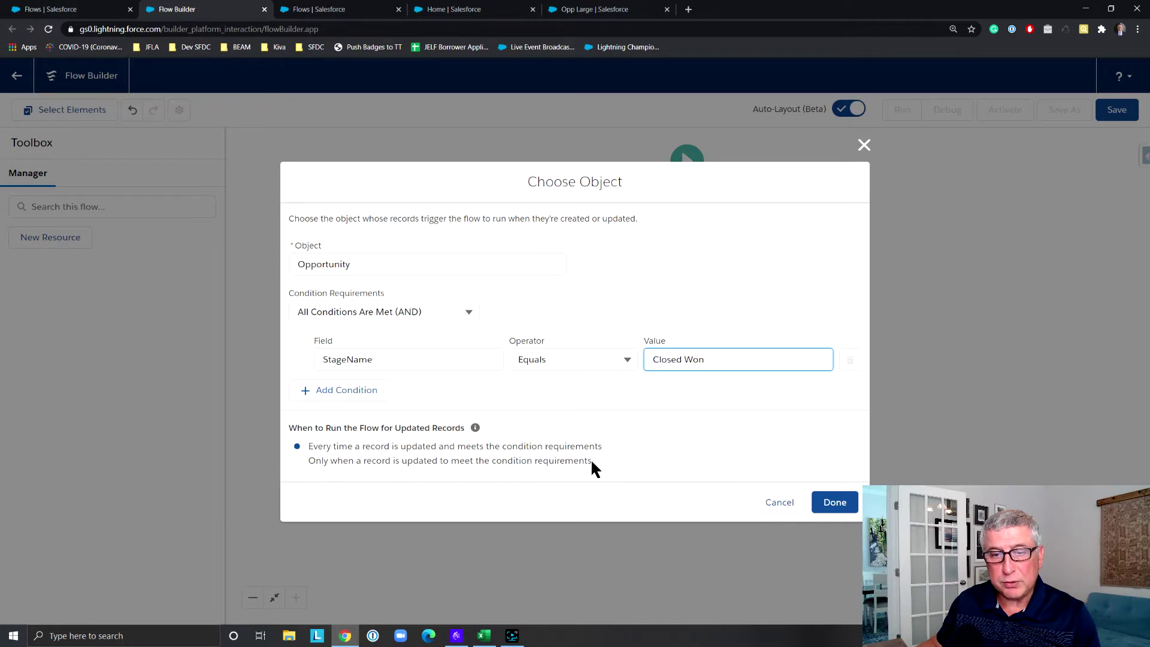
{"action": "left_click", "coordinate": [297, 461]}
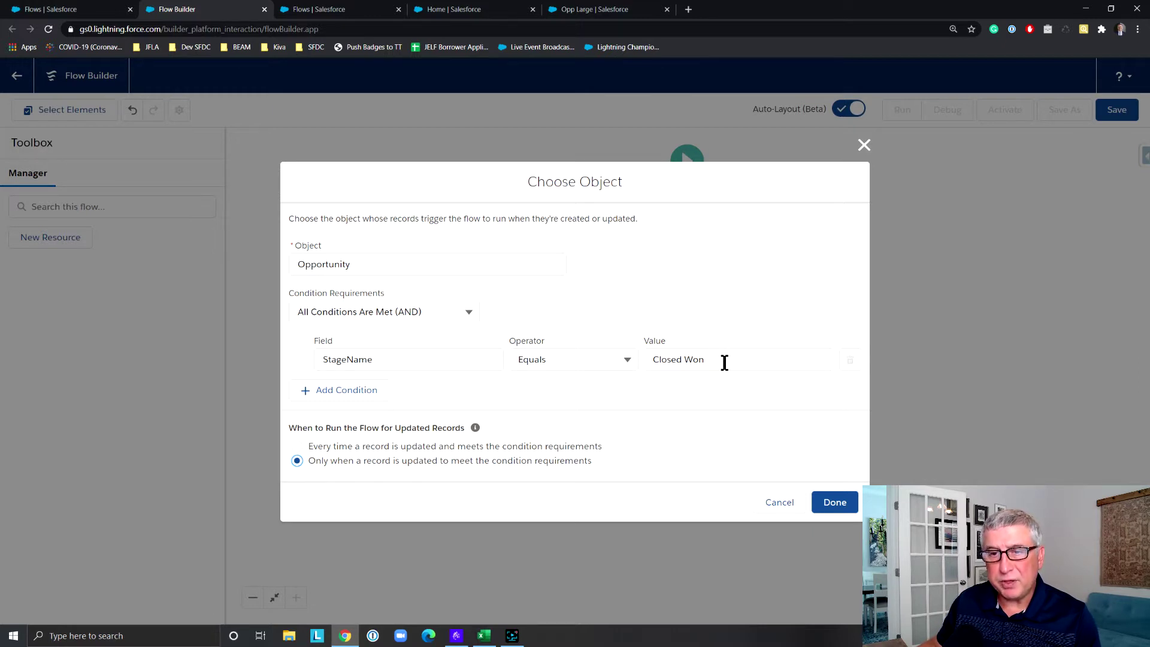
{"action": "left_click", "coordinate": [844, 504]}
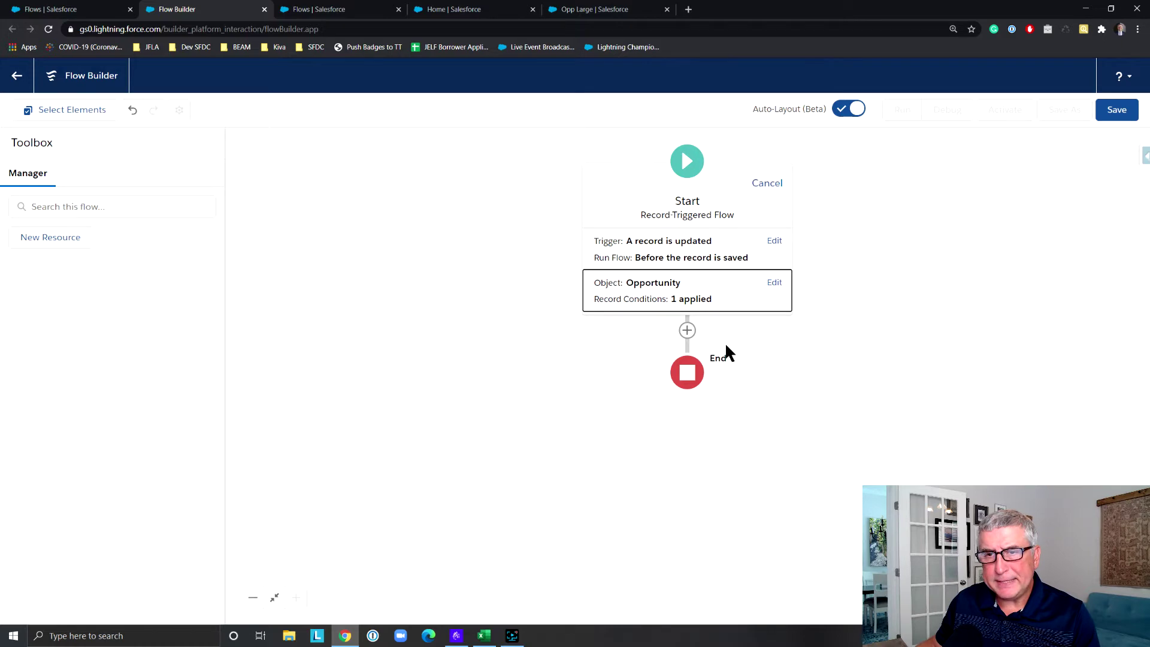
Add a Decision element after the start and label it "Delivery status assigned?"
{"action": "left_click", "coordinate": [686, 330]}
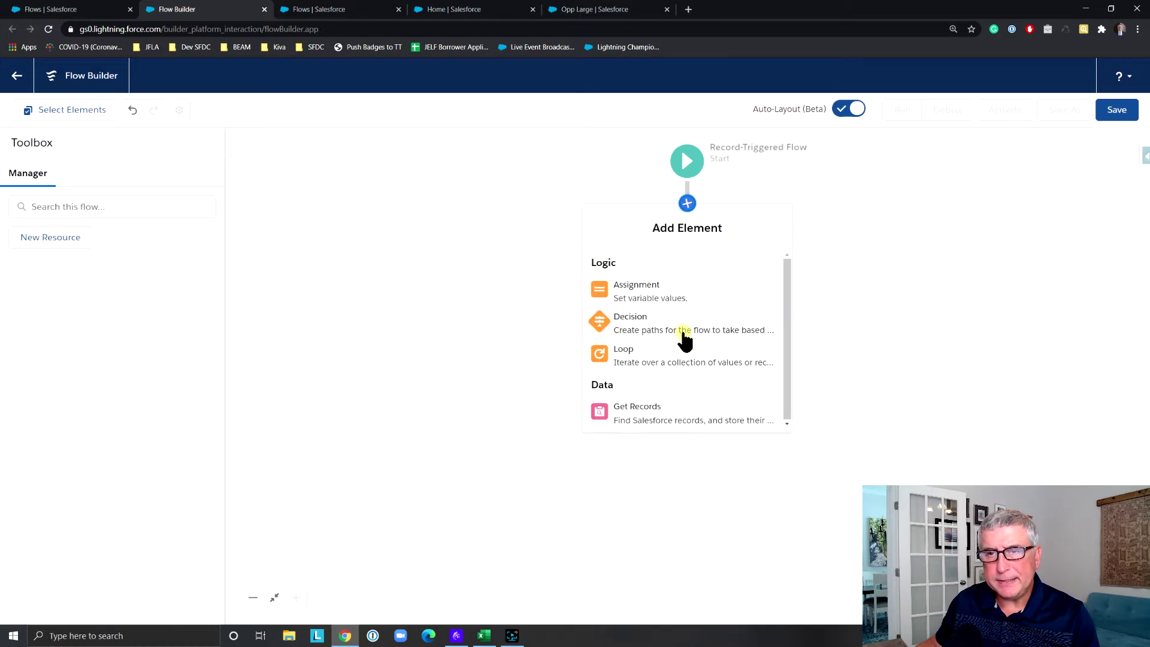
{"action": "left_click", "coordinate": [663, 322]}
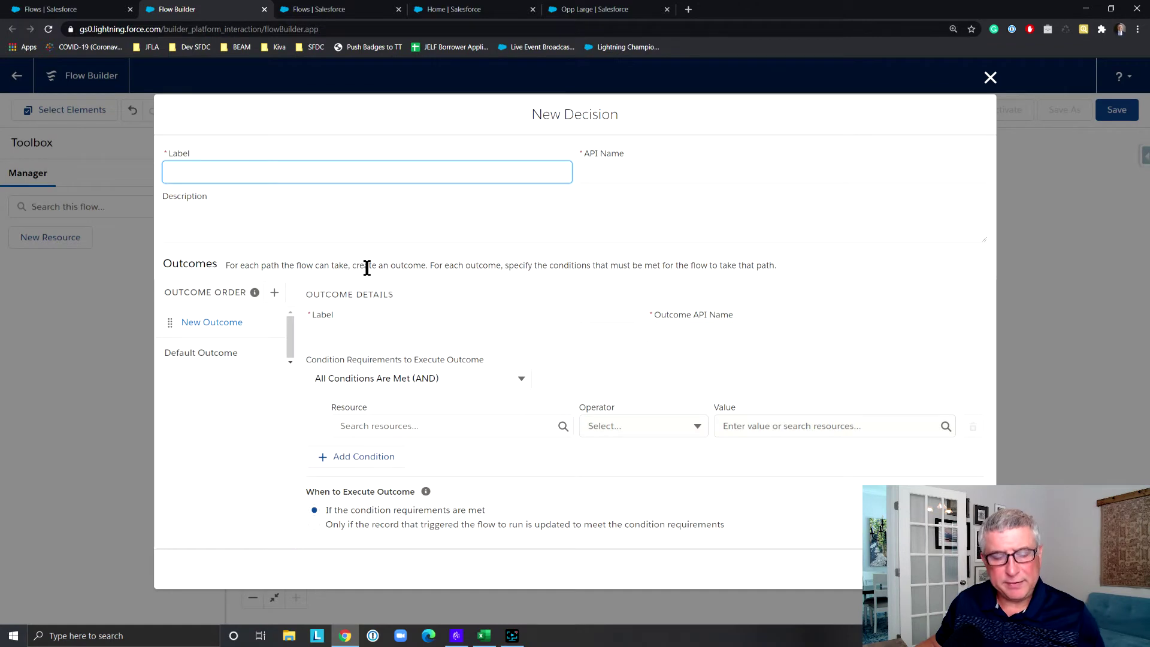
{"action": "type", "text": "Delivery"}
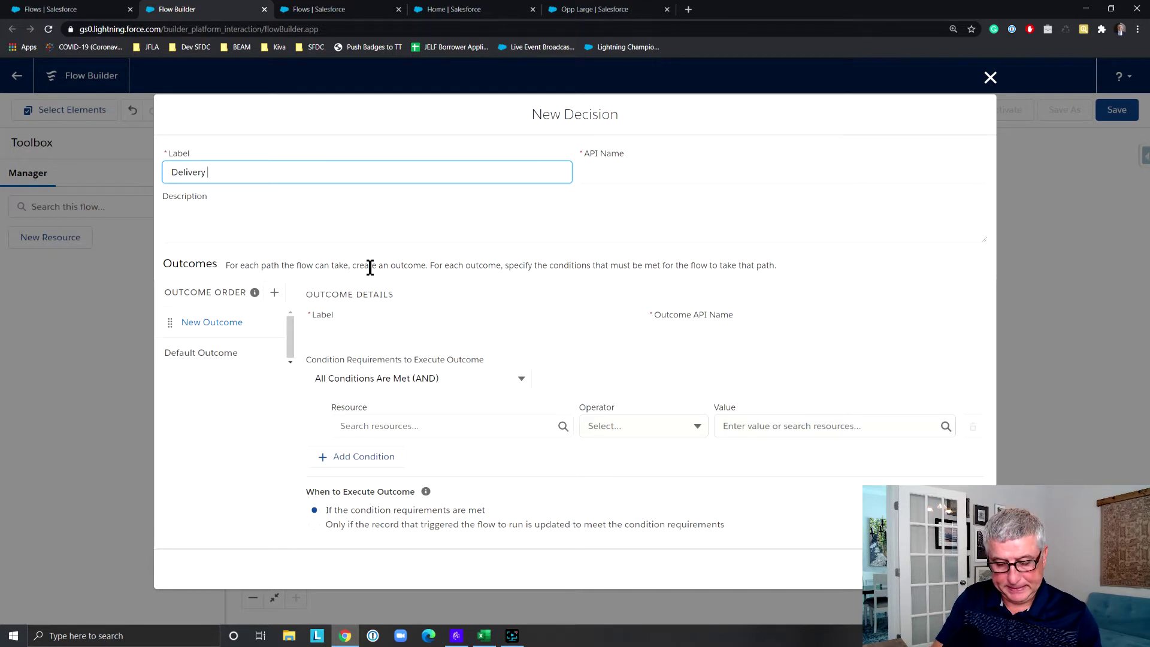
{"action": "type", "text": " sta"}
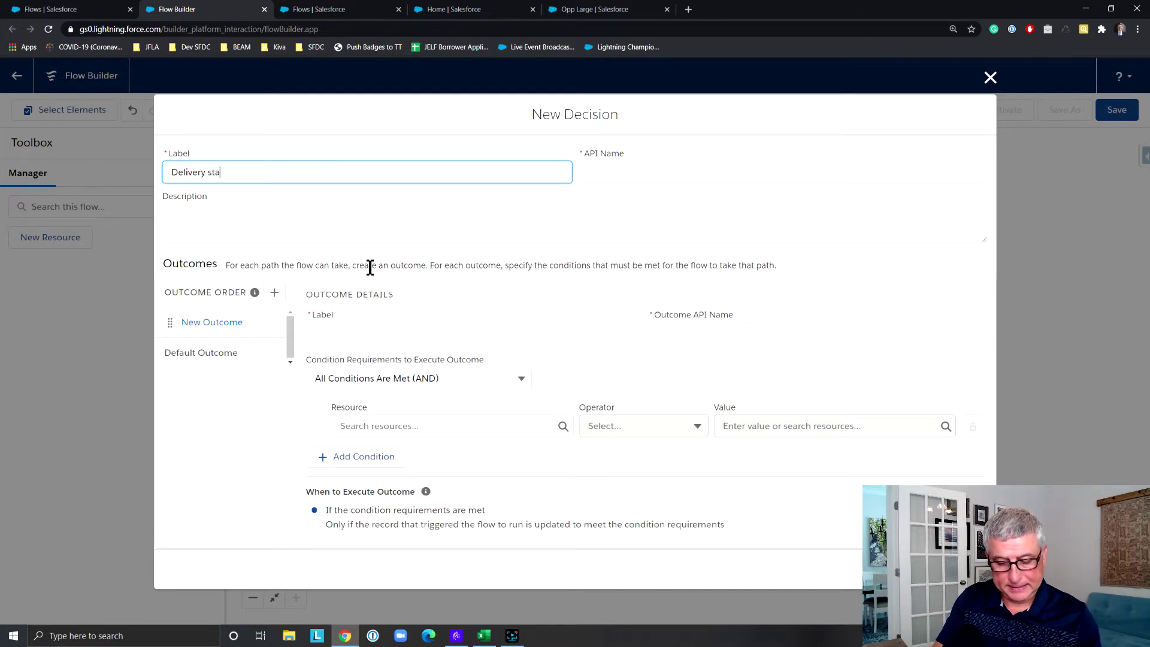
{"action": "type", "text": "tus as"}
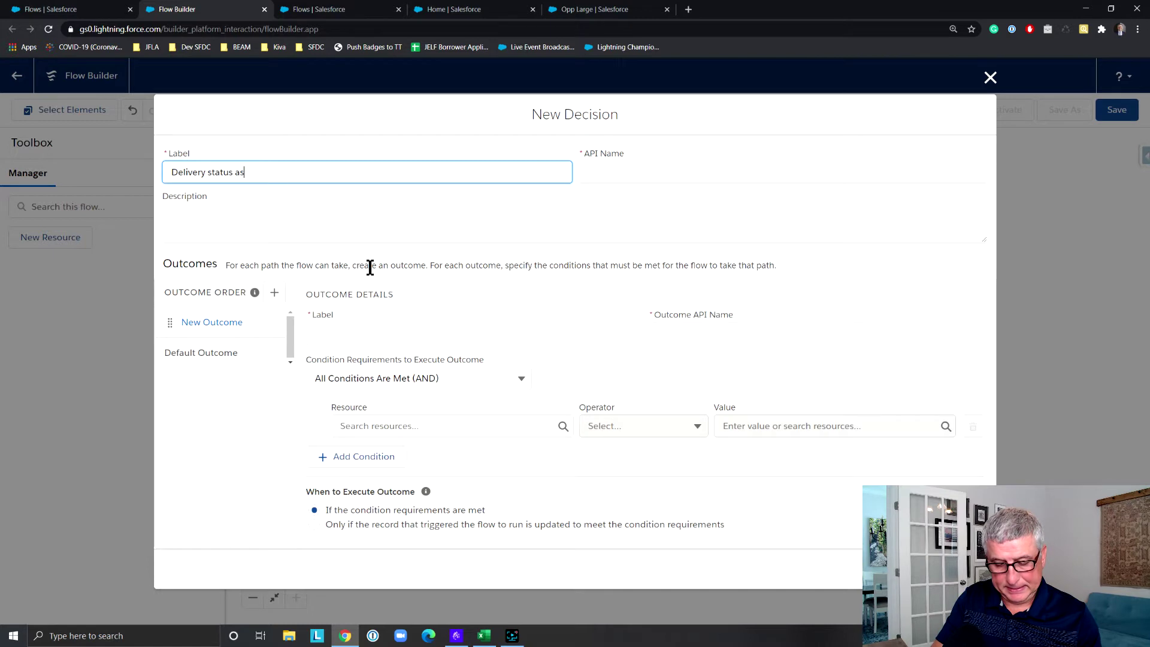
{"action": "type", "text": "signed?"}
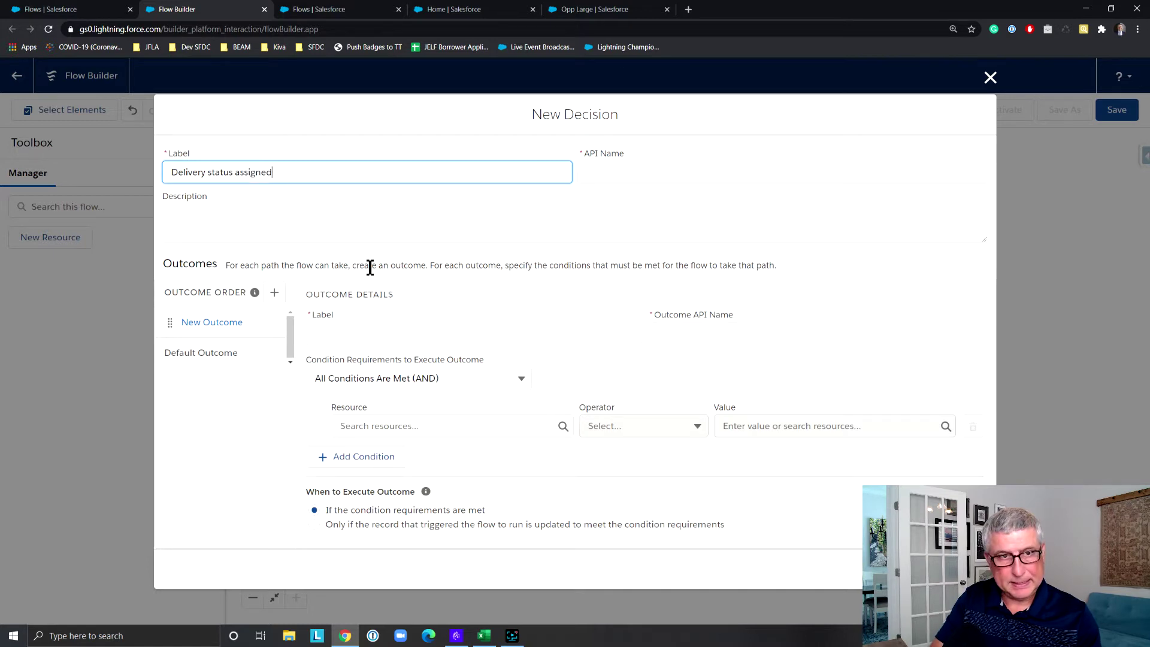
{"action": "left_click", "coordinate": [677, 172]}
Label the decision's first outcome "In Progress" with the API name In_Progress
{"action": "left_click", "coordinate": [344, 334]}
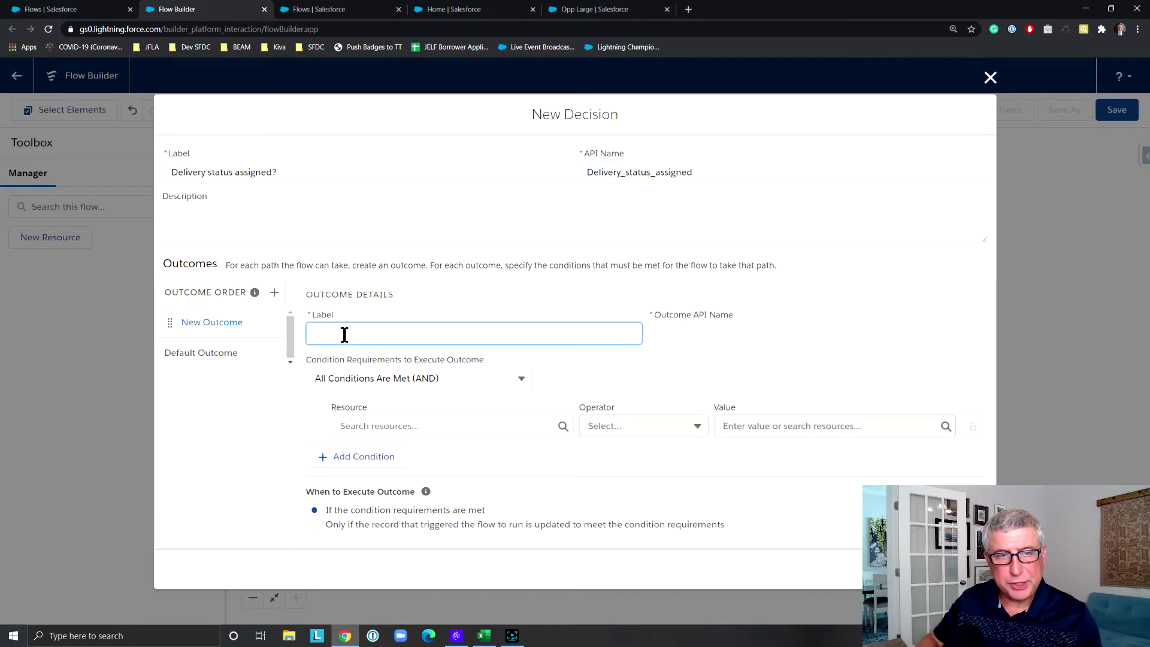
{"action": "type", "text": "In"}
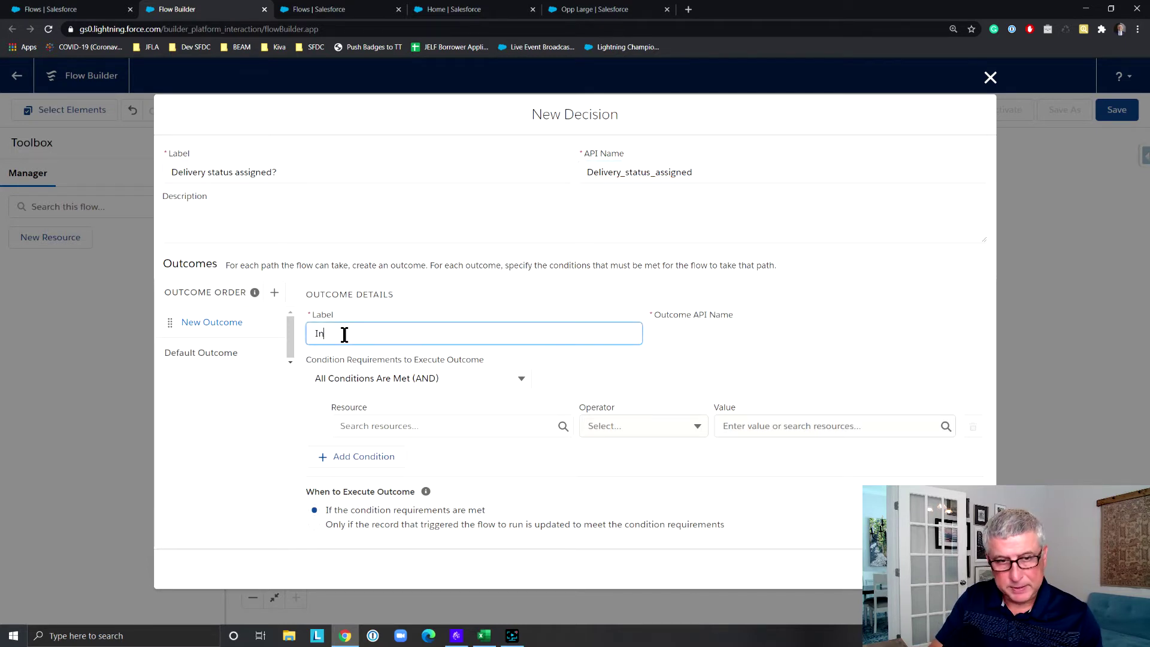
{"action": "type", "text": " Prog"}
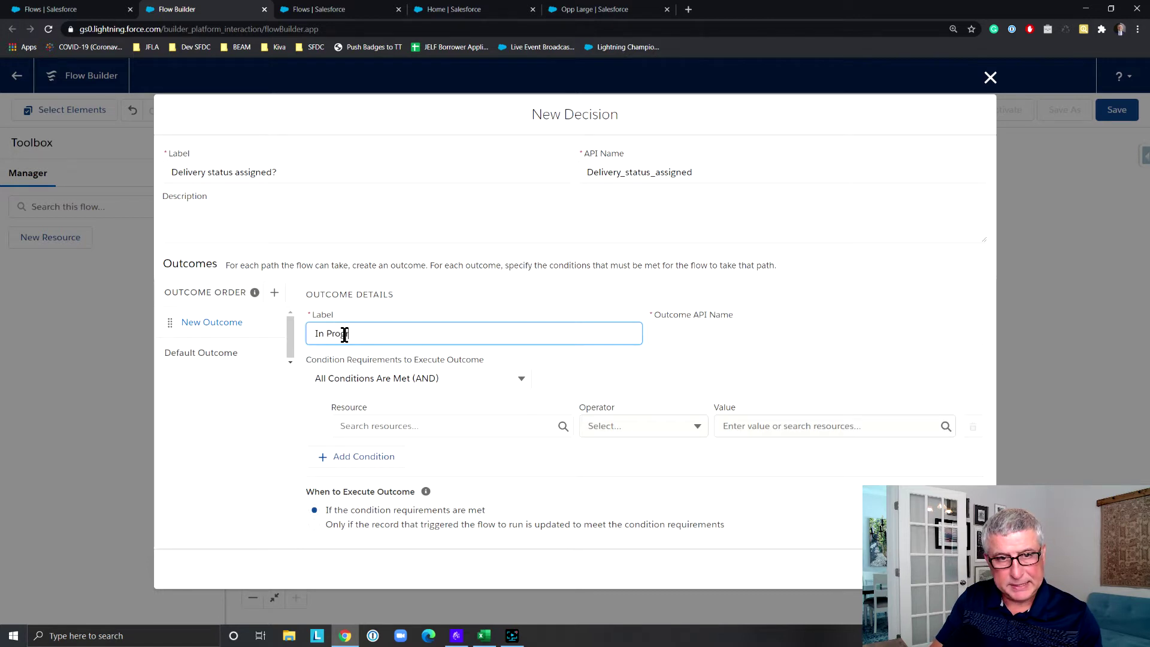
{"action": "type", "text": "ress"}
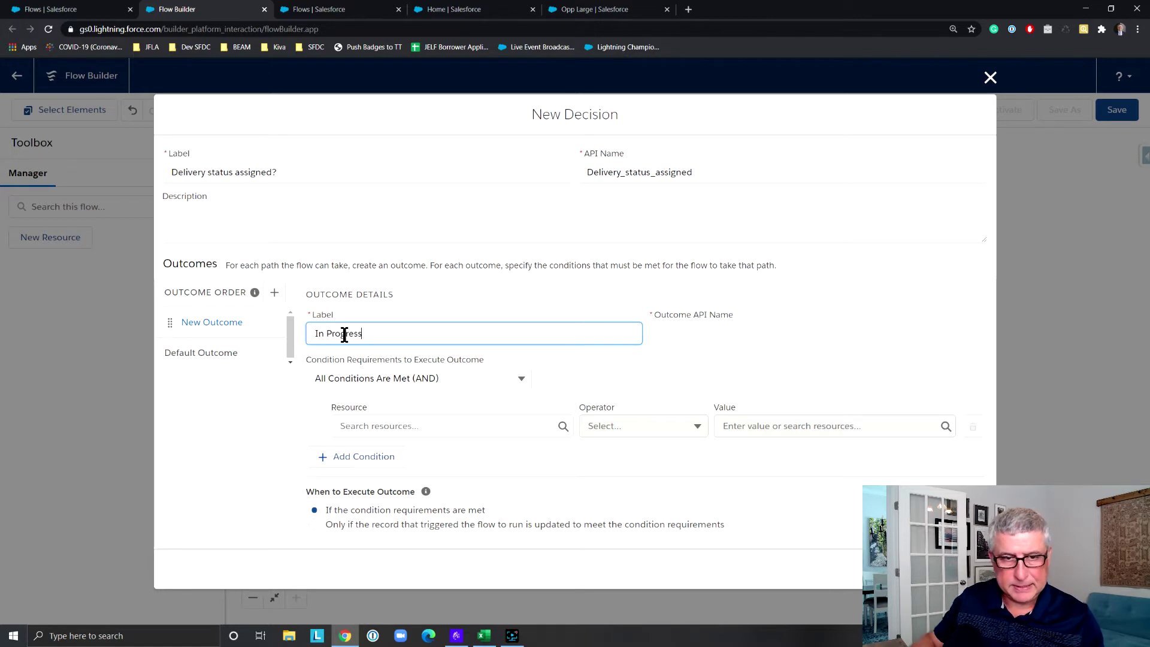
{"action": "left_click", "coordinate": [731, 330]}
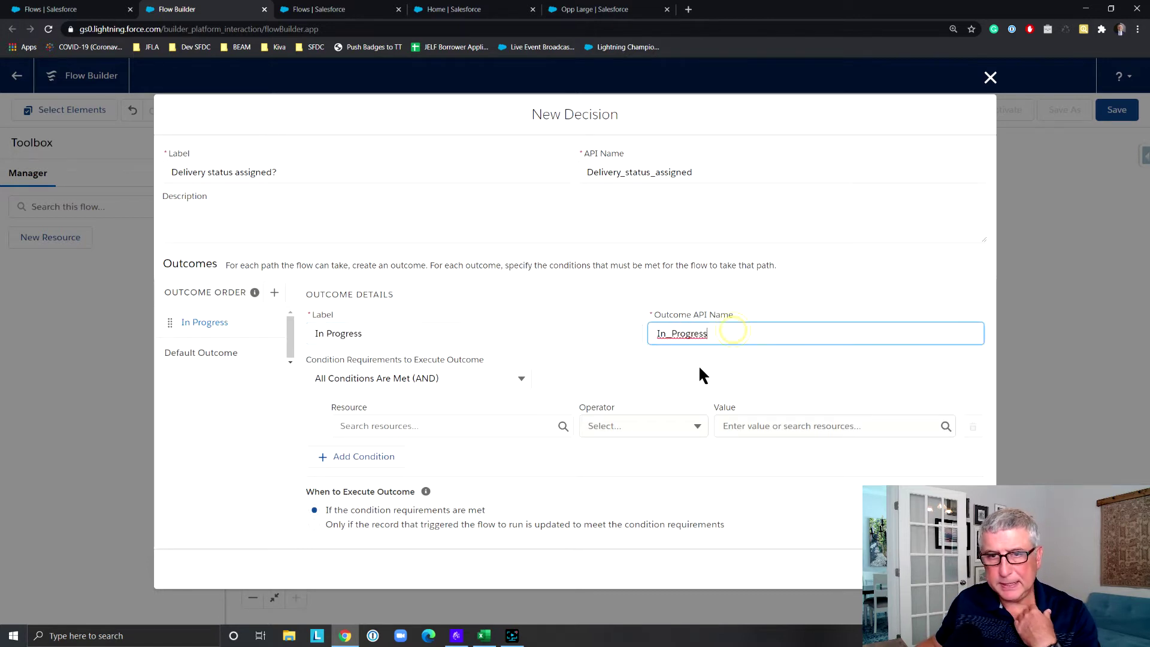
Set the outcome condition to $Record Delivery/Installation Status Equals In progress, executing only if the triggering record is updated to meet it, and finish the decision
{"action": "left_click", "coordinate": [533, 429]}
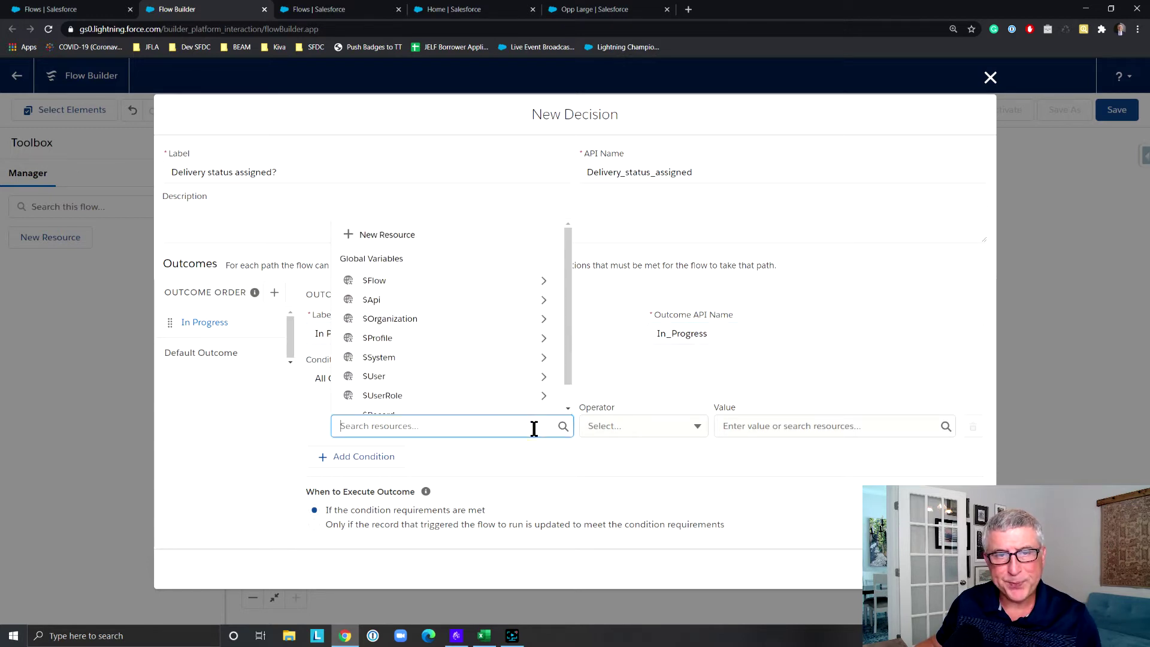
{"action": "scroll", "coordinate": [503, 383], "scroll_direction": "down", "scroll_amount": 1}
{"action": "left_click", "coordinate": [514, 398]}
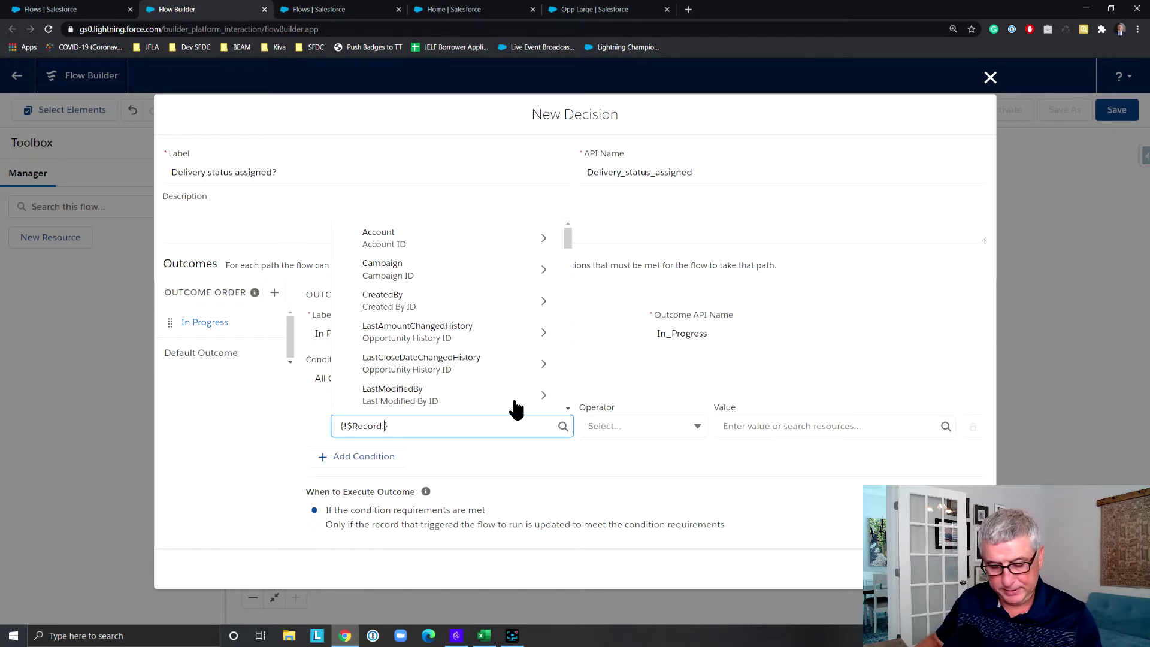
{"action": "type", "text": "Delive"}
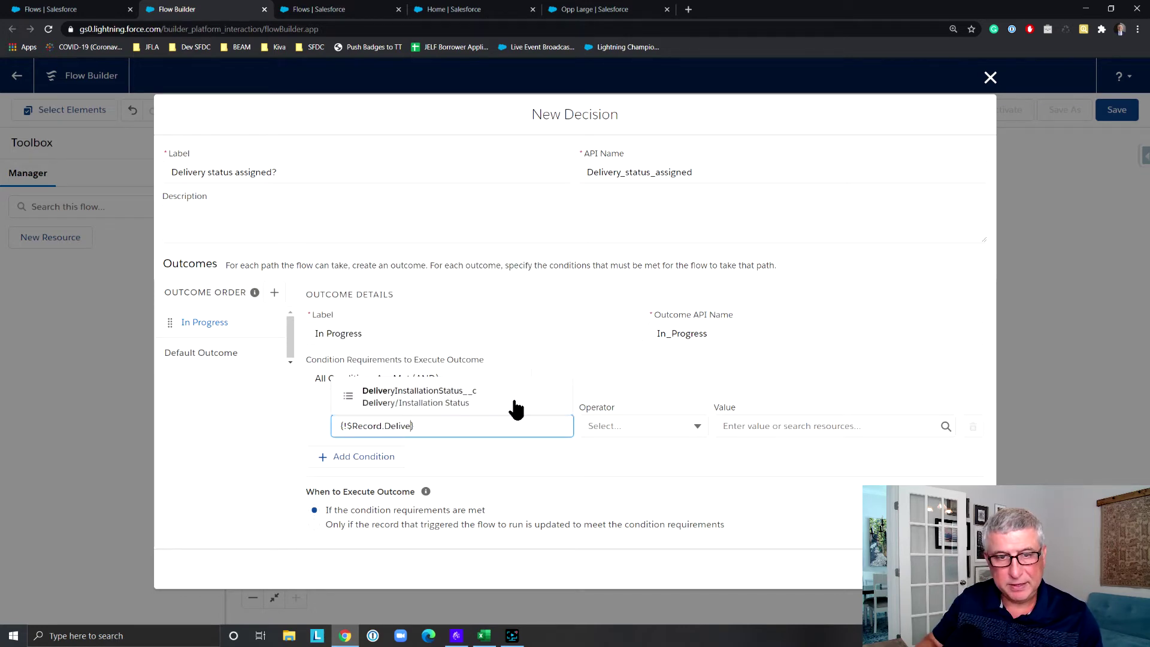
{"action": "left_click", "coordinate": [506, 402]}
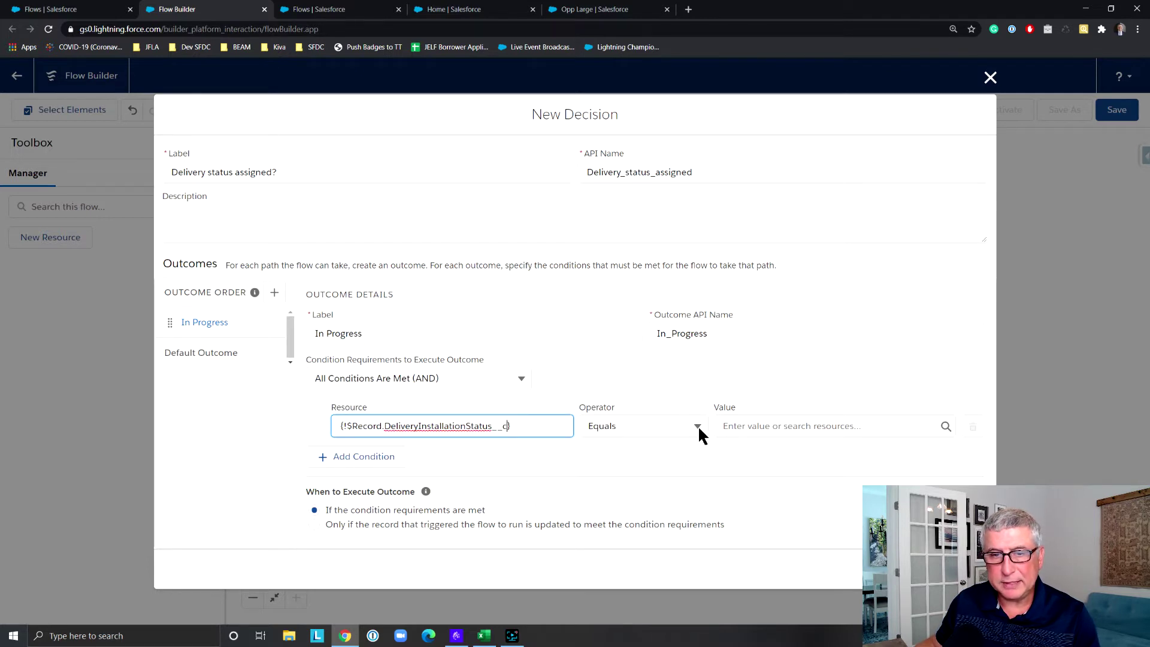
{"action": "left_click", "coordinate": [753, 425]}
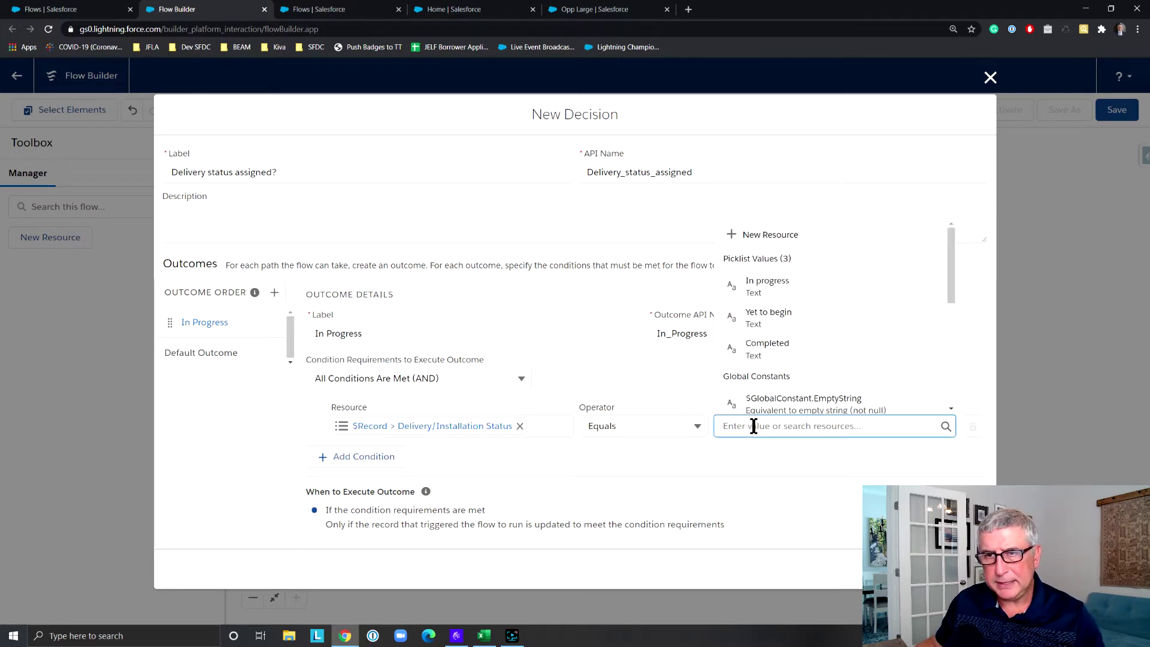
{"action": "left_click", "coordinate": [785, 299]}
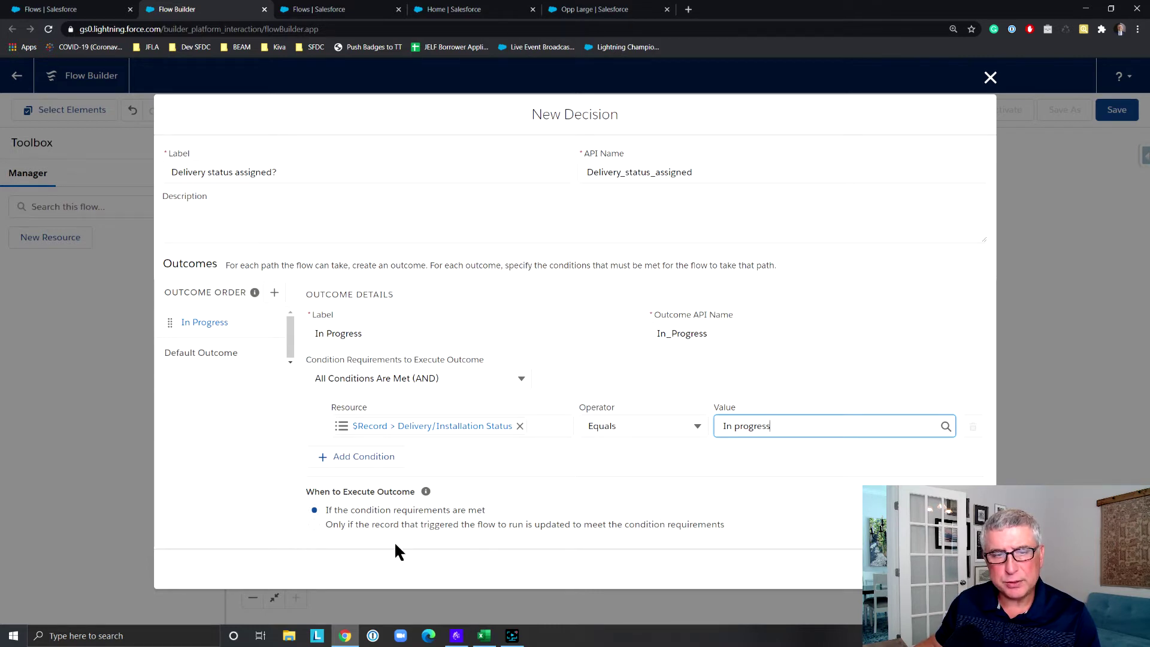
{"action": "left_click", "coordinate": [314, 525]}
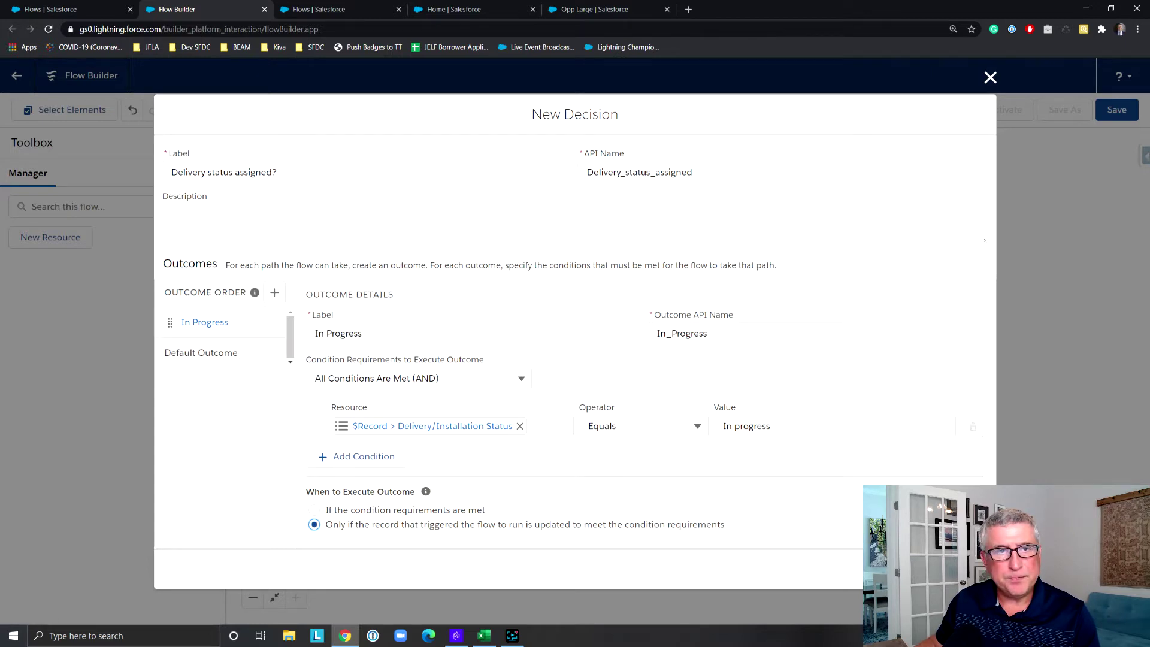
{"action": "left_click", "coordinate": [967, 569]}
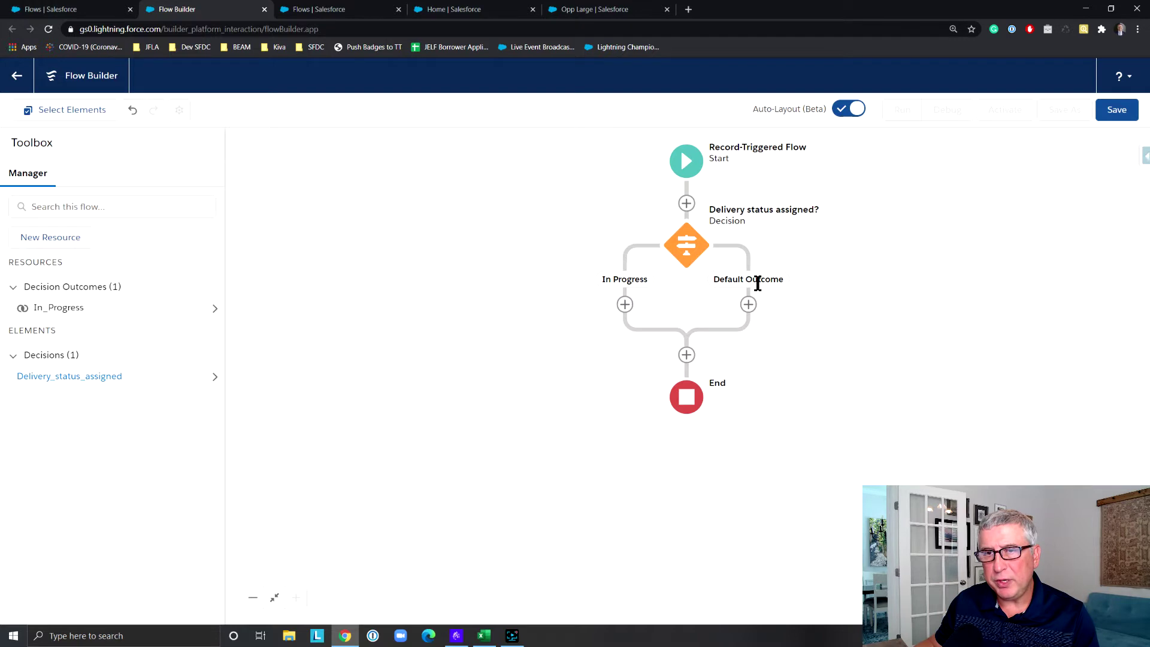
Add an Assignment element on the In Progress path and label it "Assign Congrats"
{"action": "left_click", "coordinate": [625, 304]}
{"action": "left_click", "coordinate": [605, 397]}
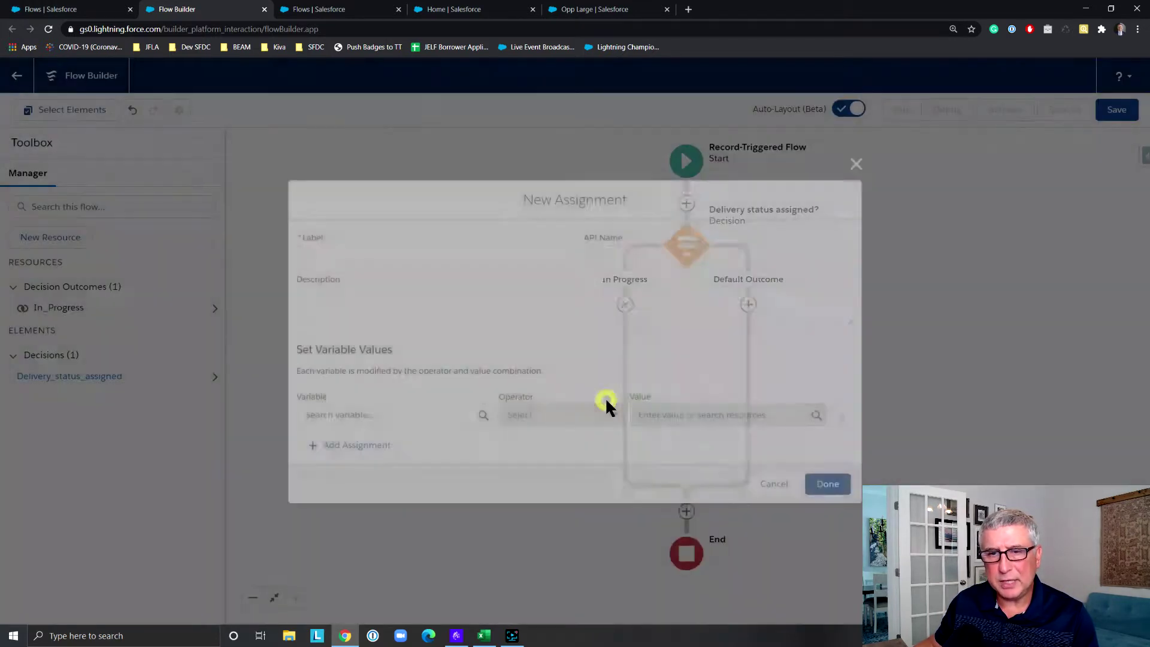
{"action": "type", "text": "Assign C"}
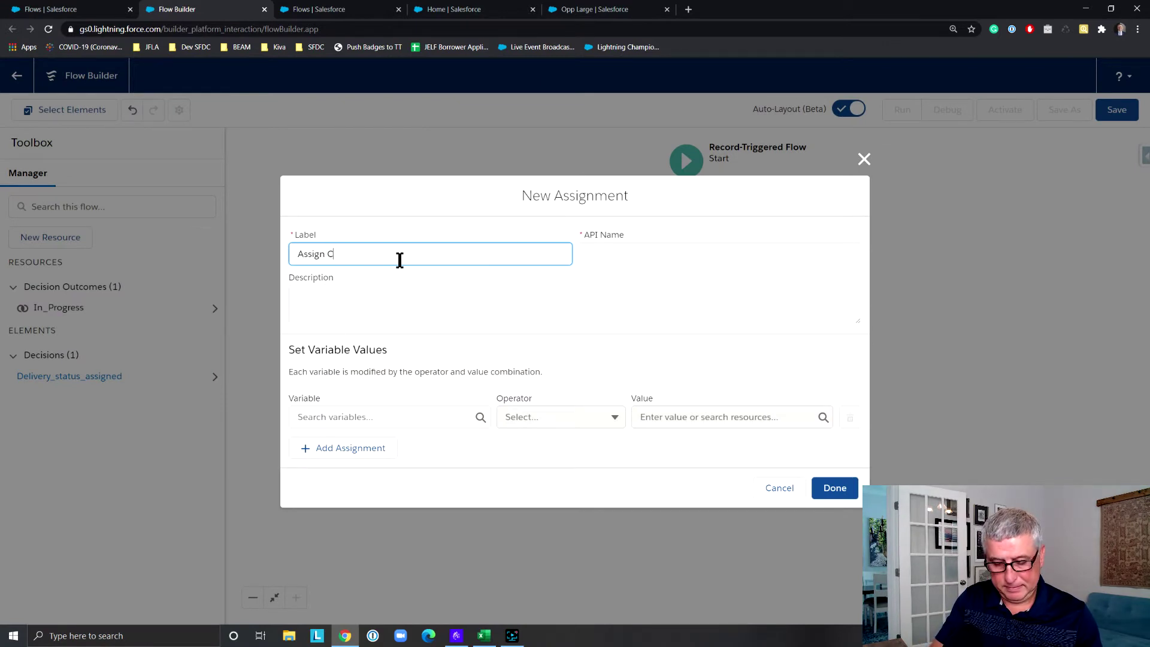
{"action": "type", "text": "ongrats"}
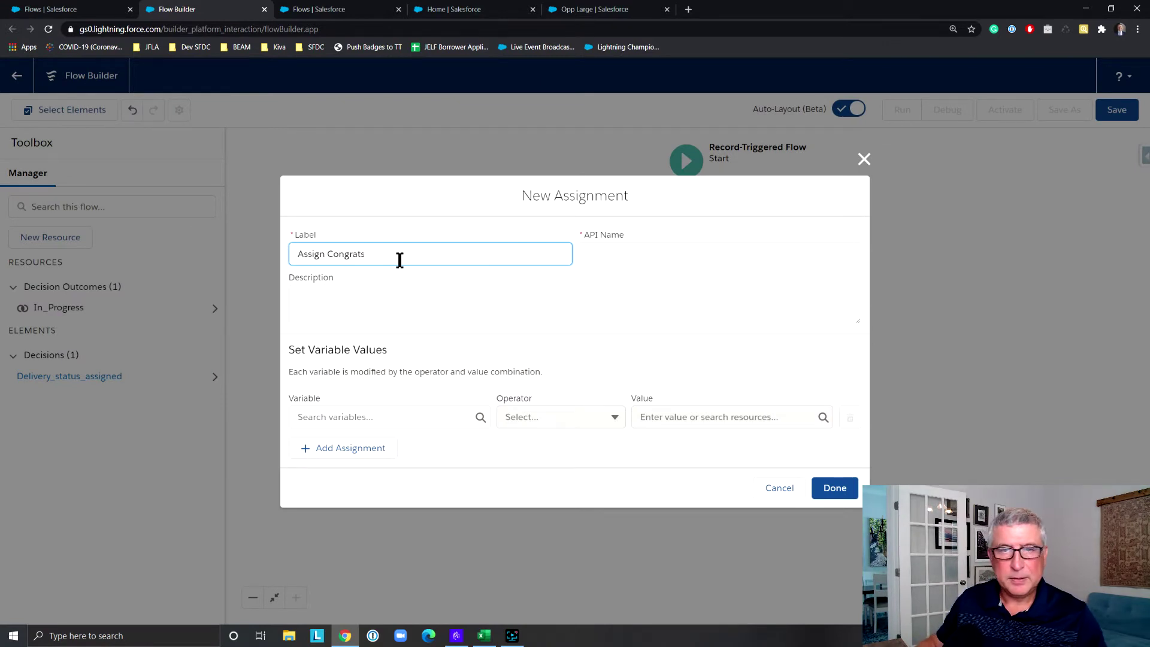
{"action": "left_click", "coordinate": [626, 253]}
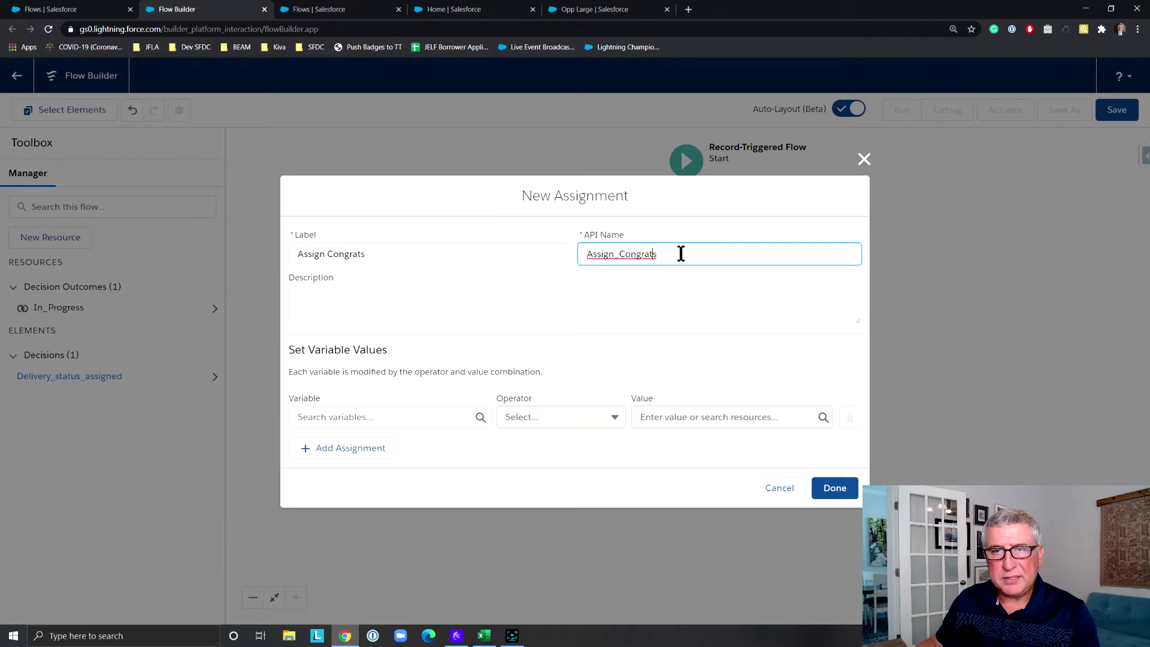
Set the assignment's variable to $Record > Description with the Add operator
{"action": "left_click", "coordinate": [439, 412]}
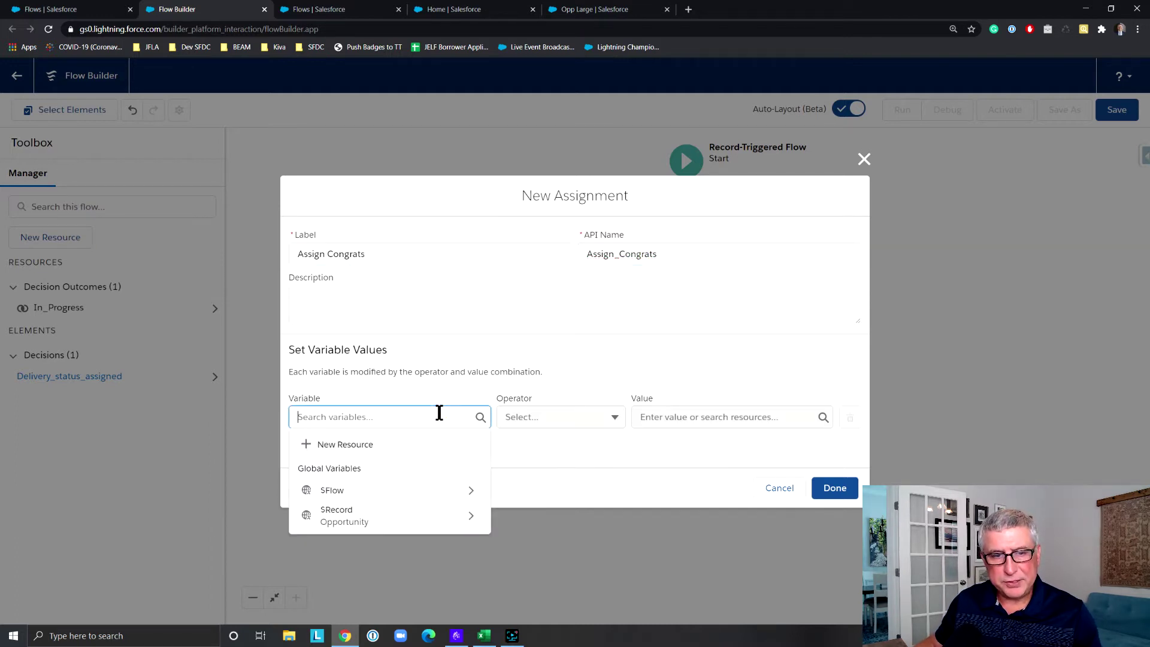
{"action": "left_click", "coordinate": [439, 521]}
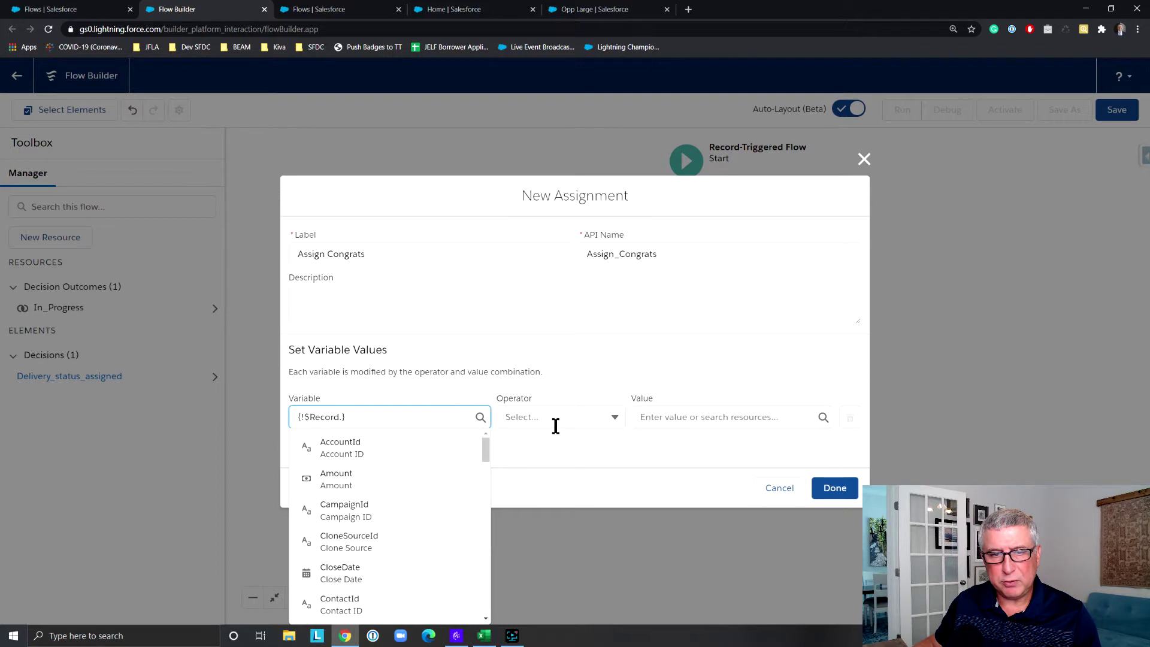
{"action": "type", "text": "Des"}
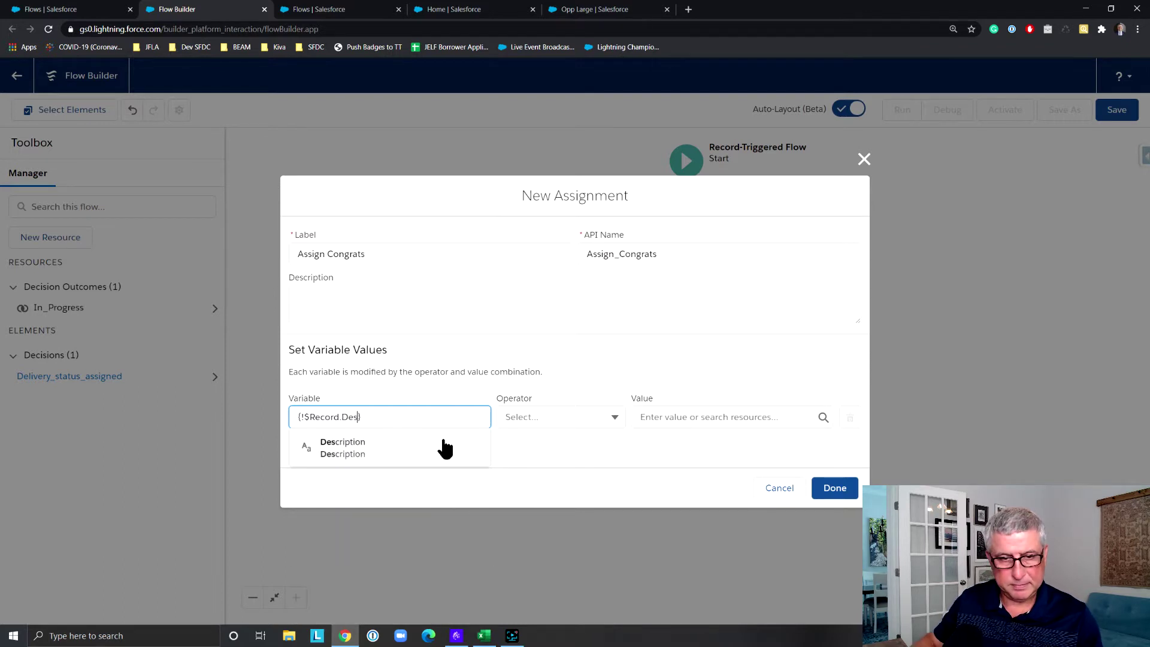
{"action": "left_click", "coordinate": [445, 448]}
{"action": "left_click", "coordinate": [611, 418]}
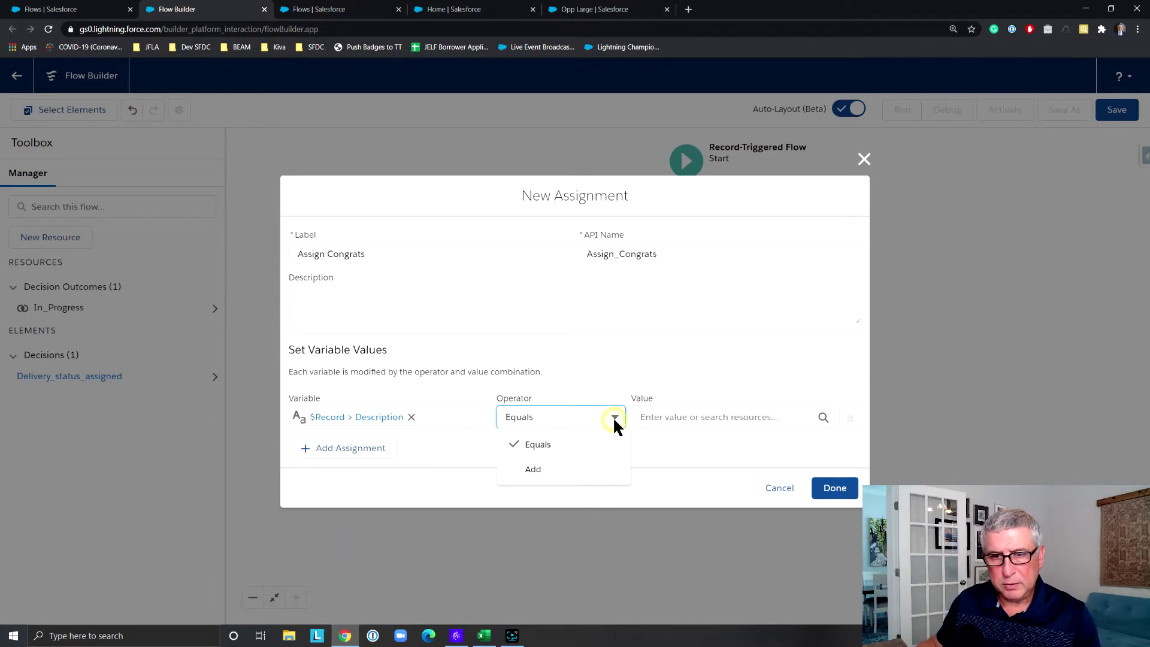
{"action": "left_click", "coordinate": [606, 478]}
Enter " - Congrats. Salesperson already has delivery in progress. " as the value added to the description and finish the assignment
{"action": "left_click", "coordinate": [669, 418]}
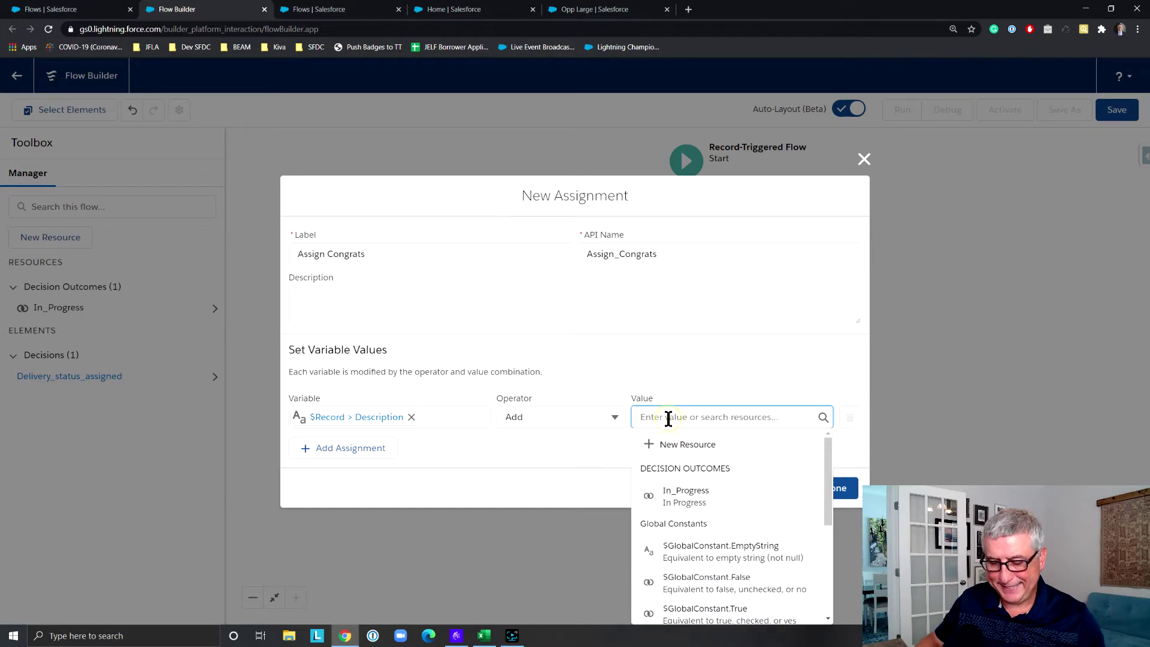
{"action": "type", "text": "- C"}
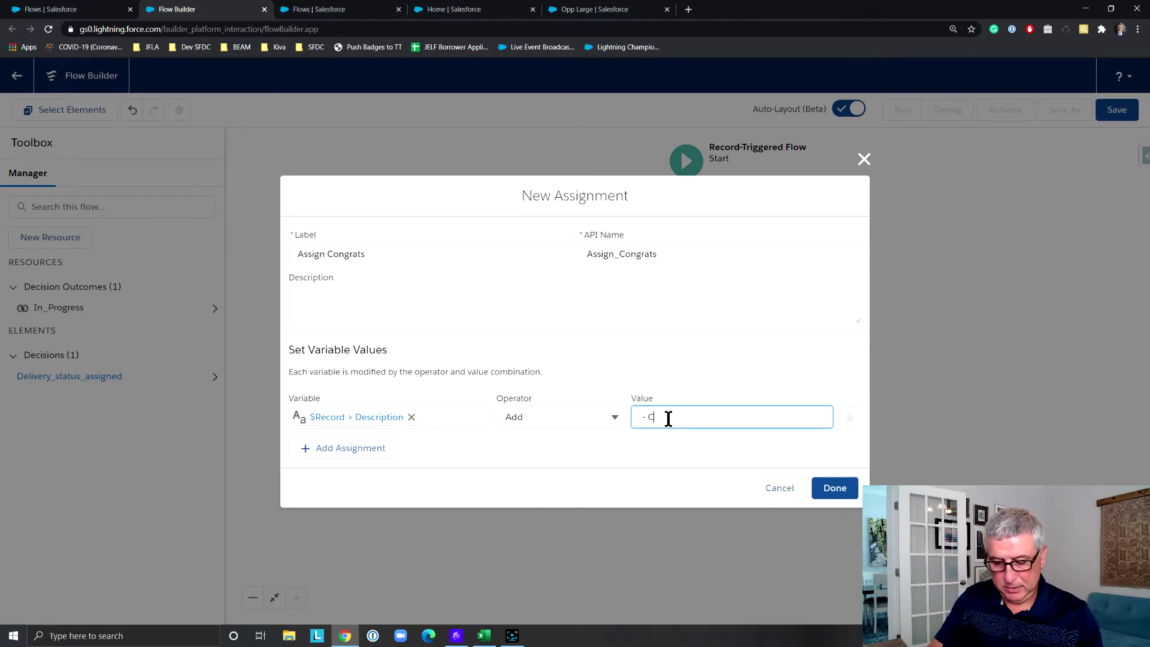
{"action": "type", "text": "ongrats"}
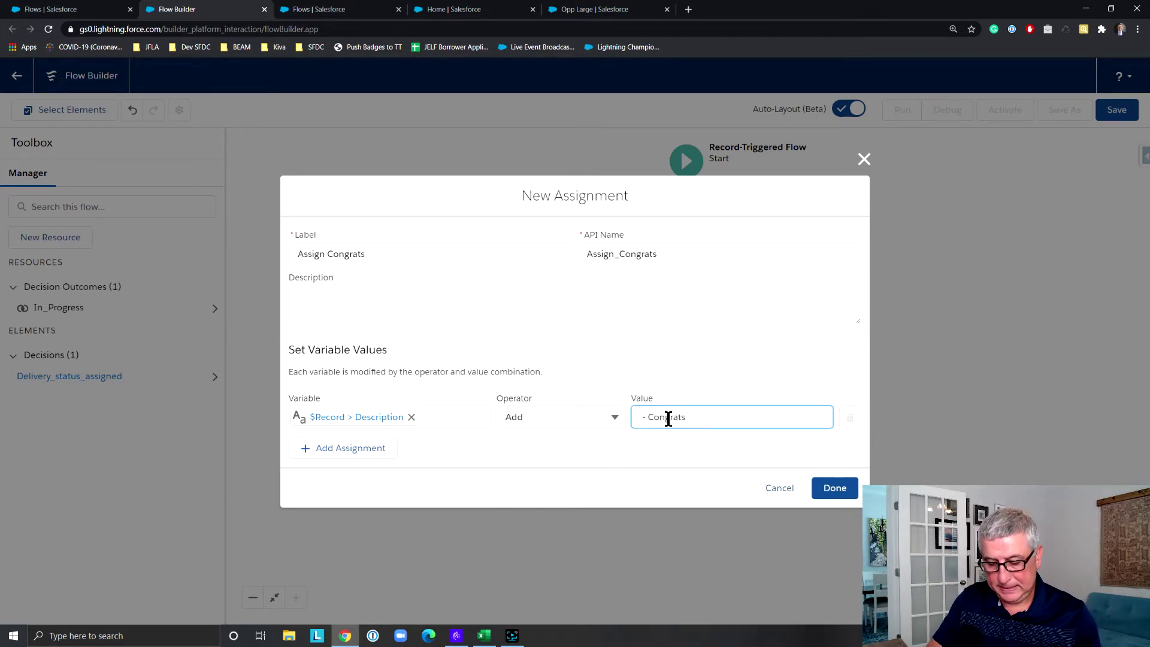
{"action": "type", "text": ". Sales"}
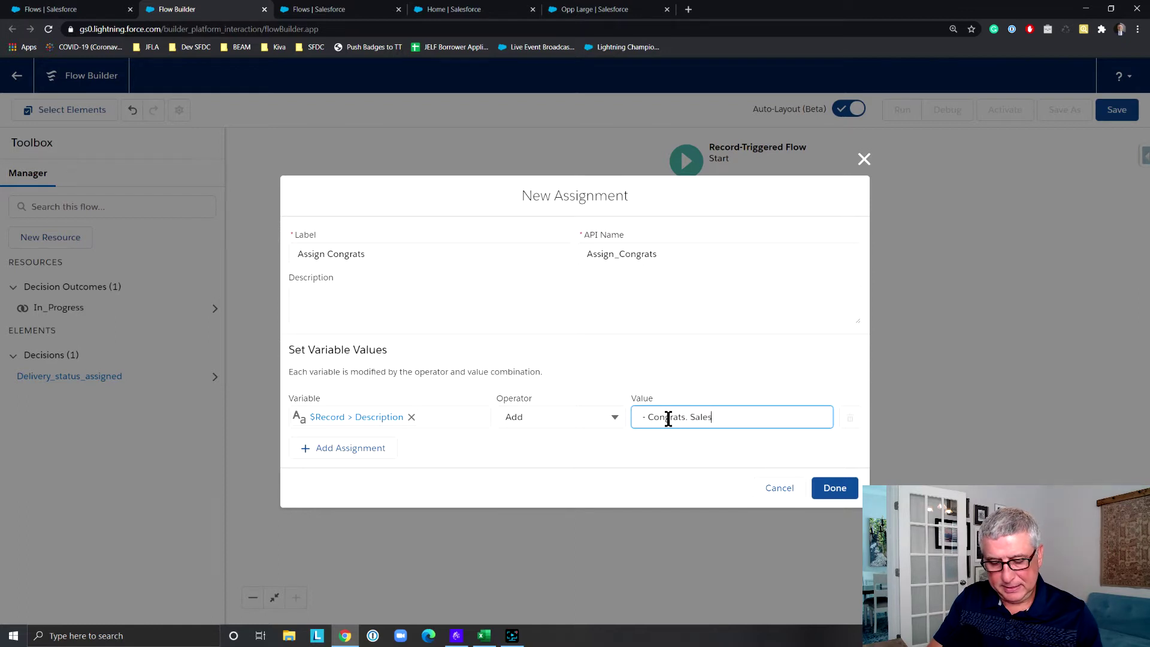
{"action": "type", "text": "person al"}
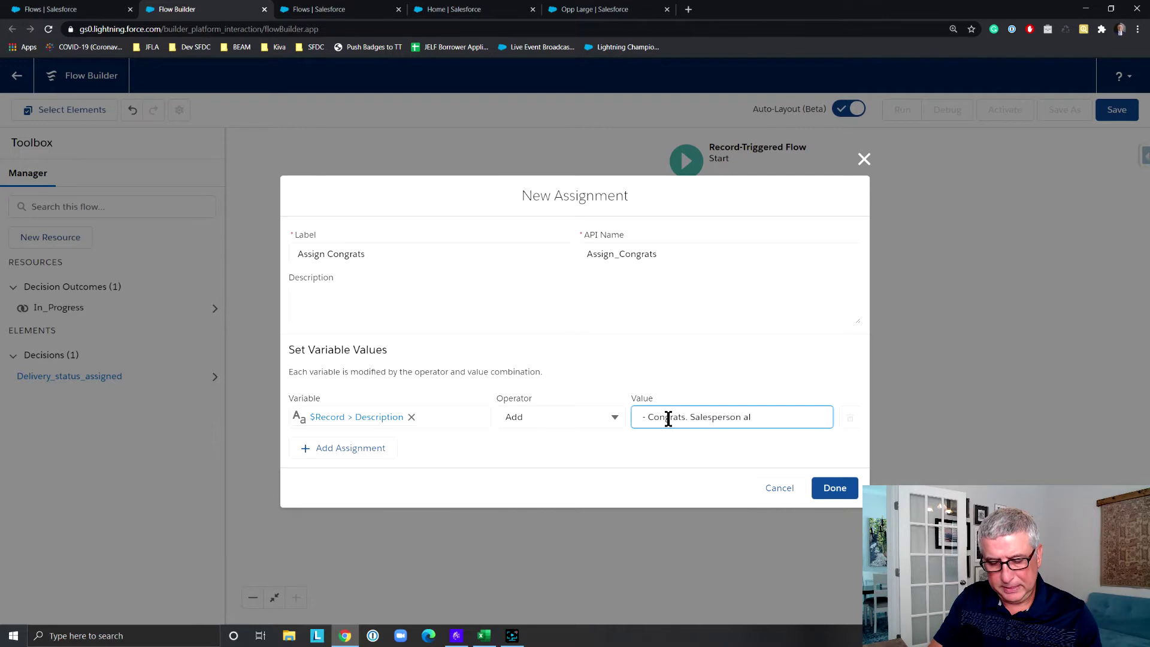
{"action": "type", "text": "ready"}
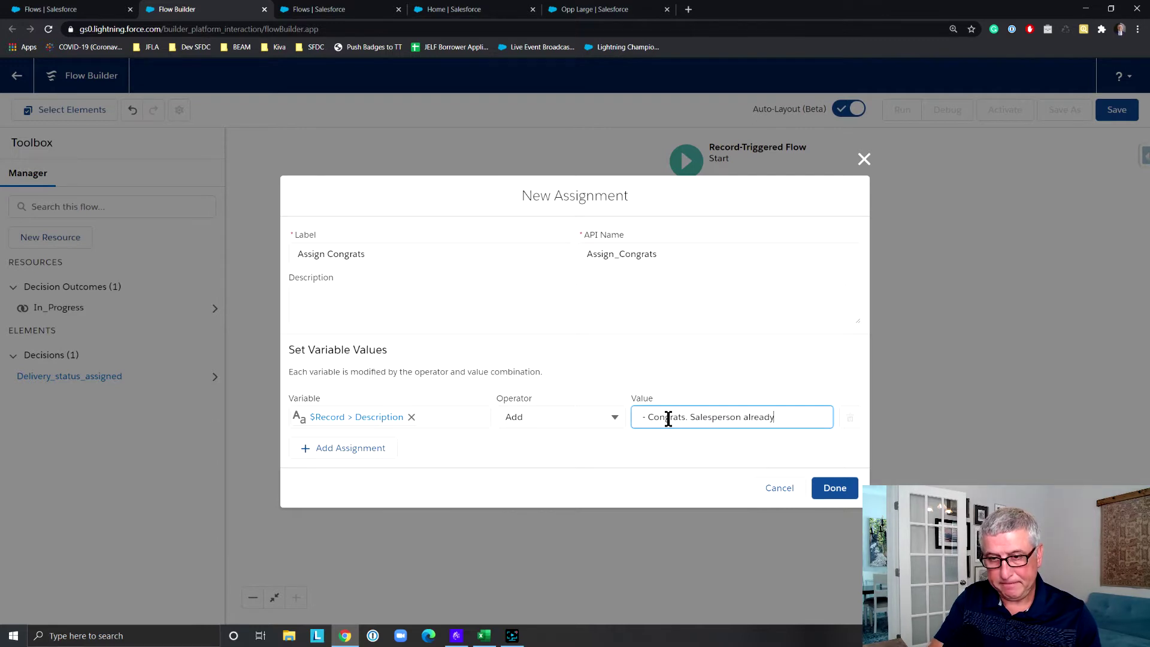
{"action": "type", "text": " has"}
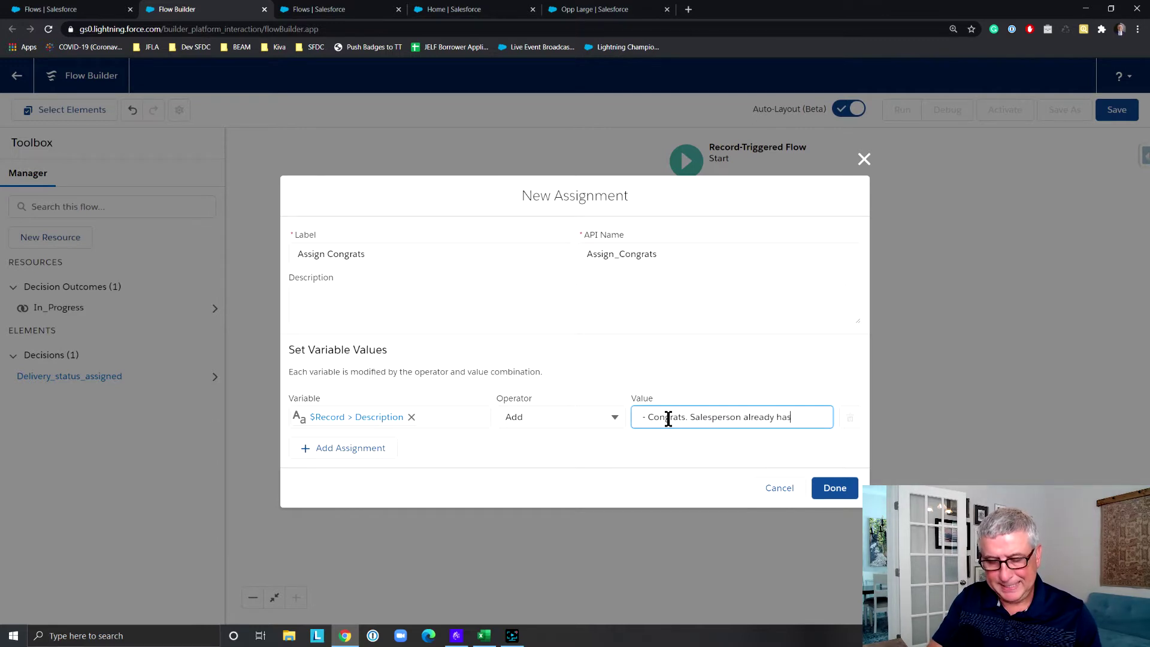
{"action": "type", "text": " delivery"}
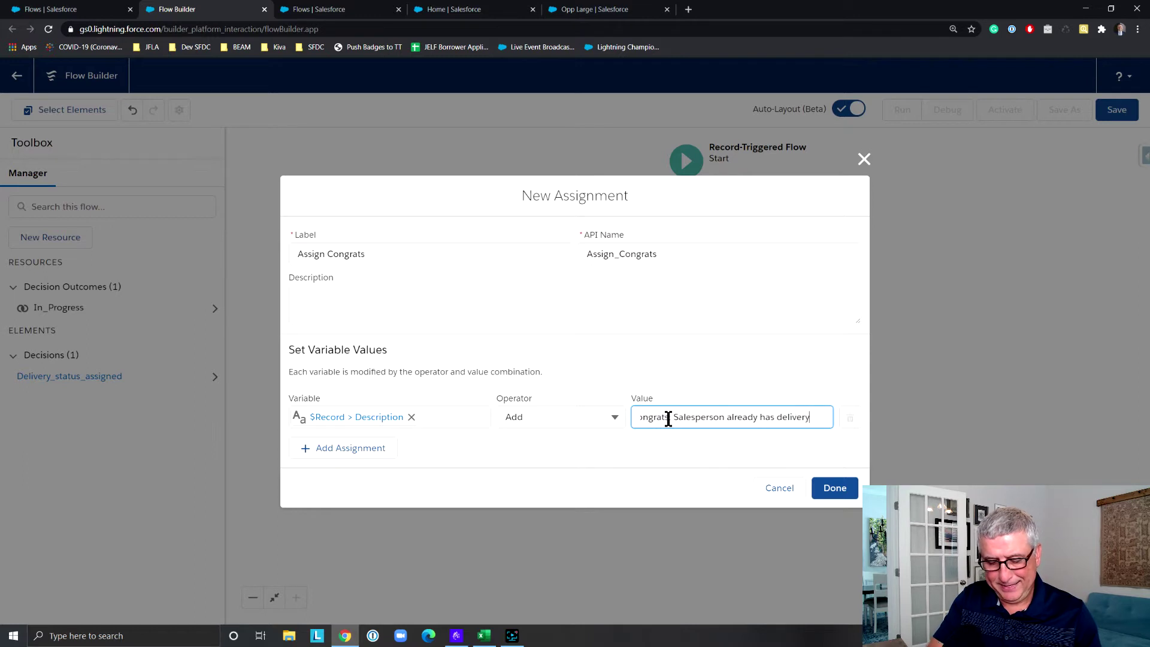
{"action": "type", "text": " in progress"}
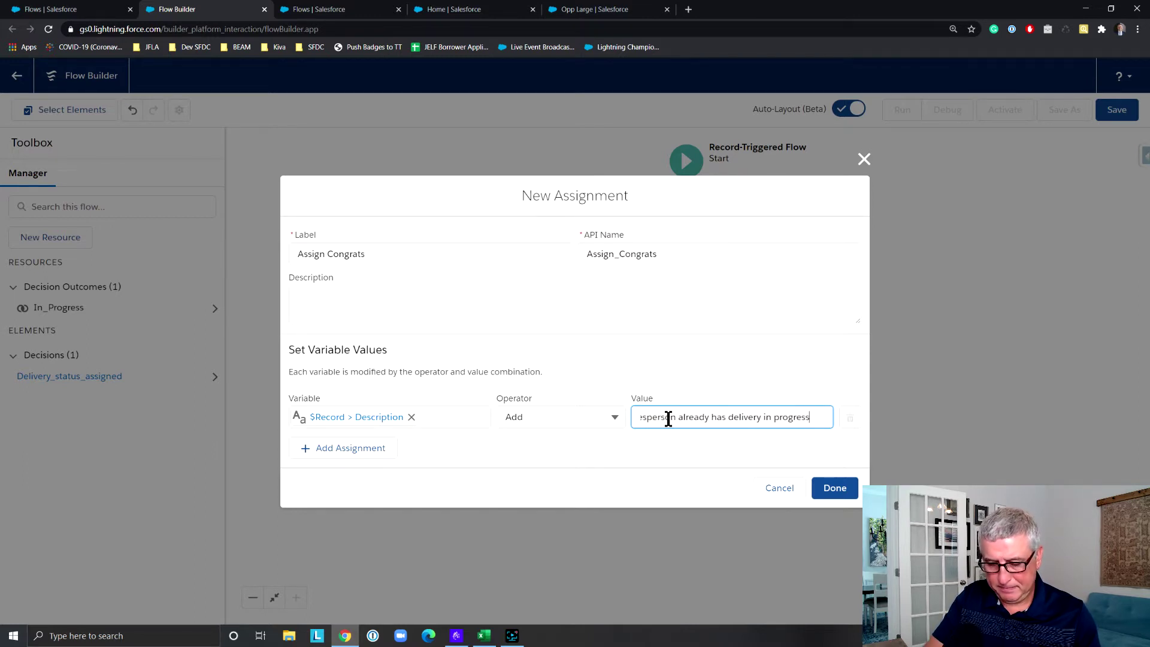
{"action": "type", "text": "."}
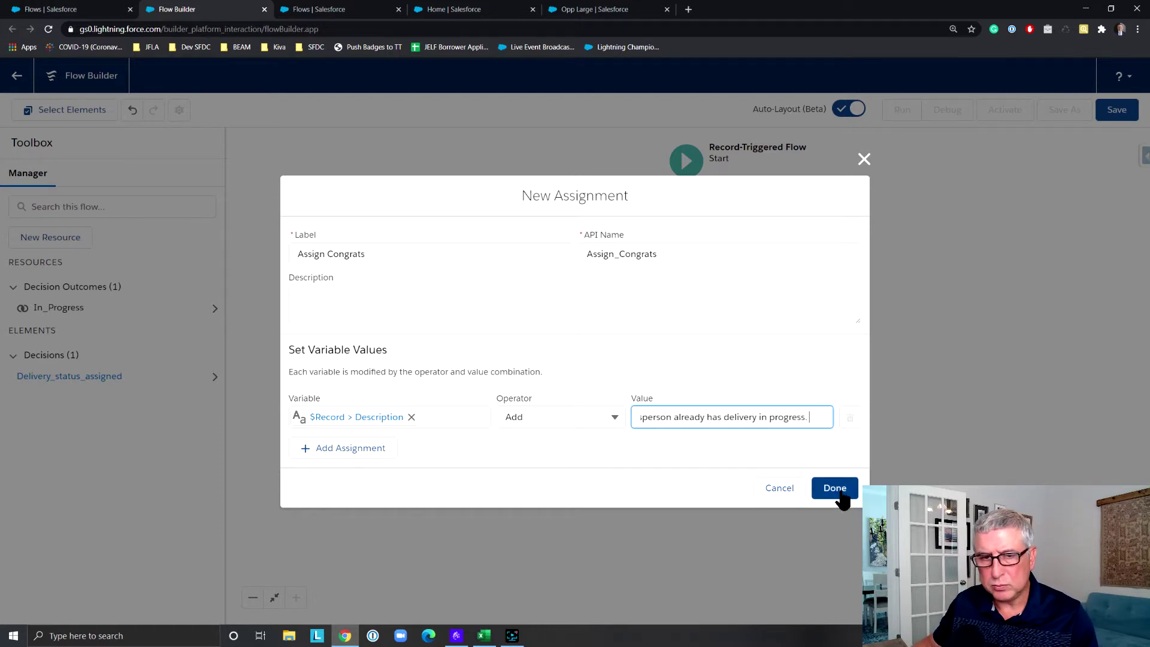
{"action": "left_click", "coordinate": [837, 488]}
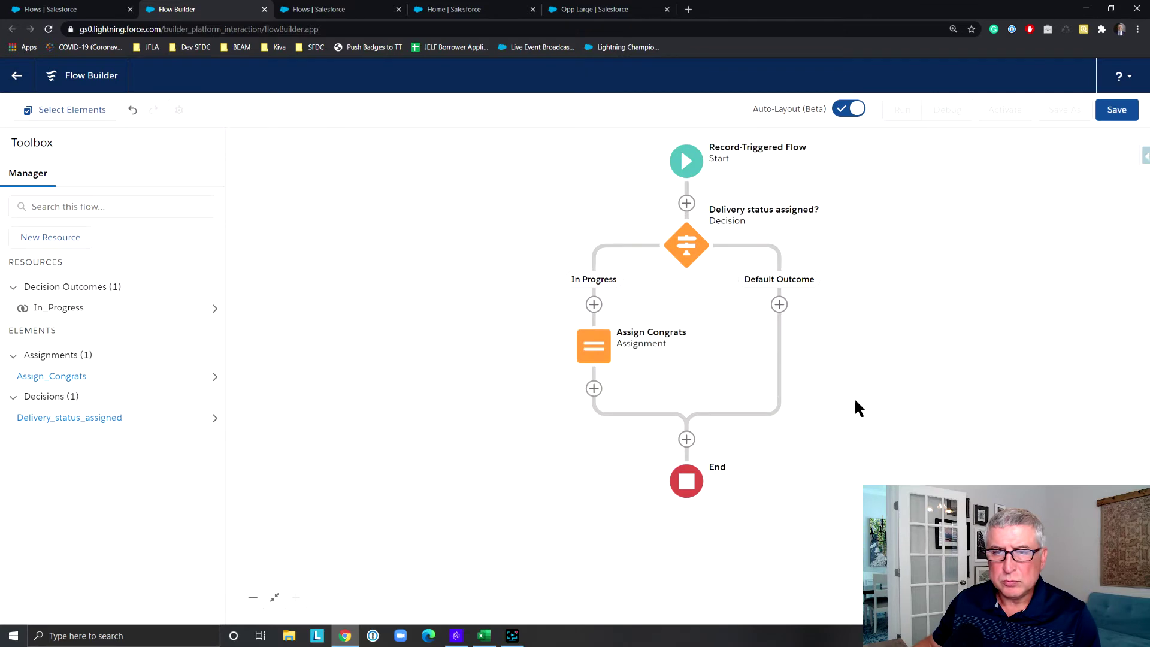
Add a Decision element after the two paths merge, before the end, and label it "Opportunity Size Decision"
{"action": "left_click_drag", "start_coordinate": [903, 467], "coordinate": [863, 369]}
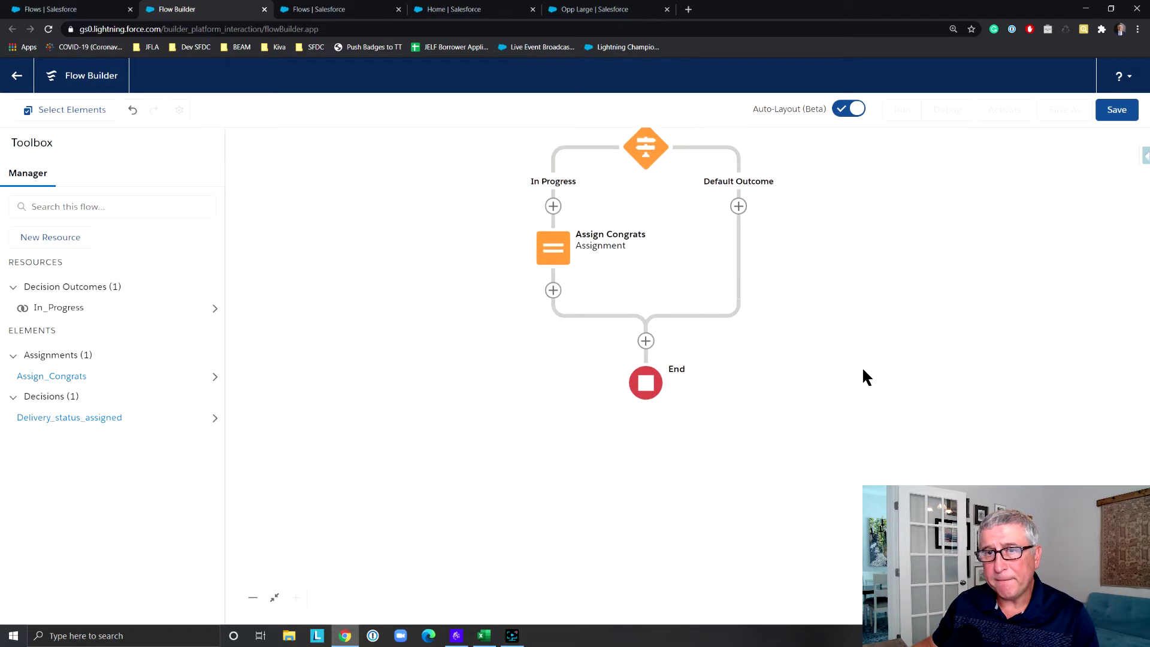
{"action": "left_click", "coordinate": [645, 341]}
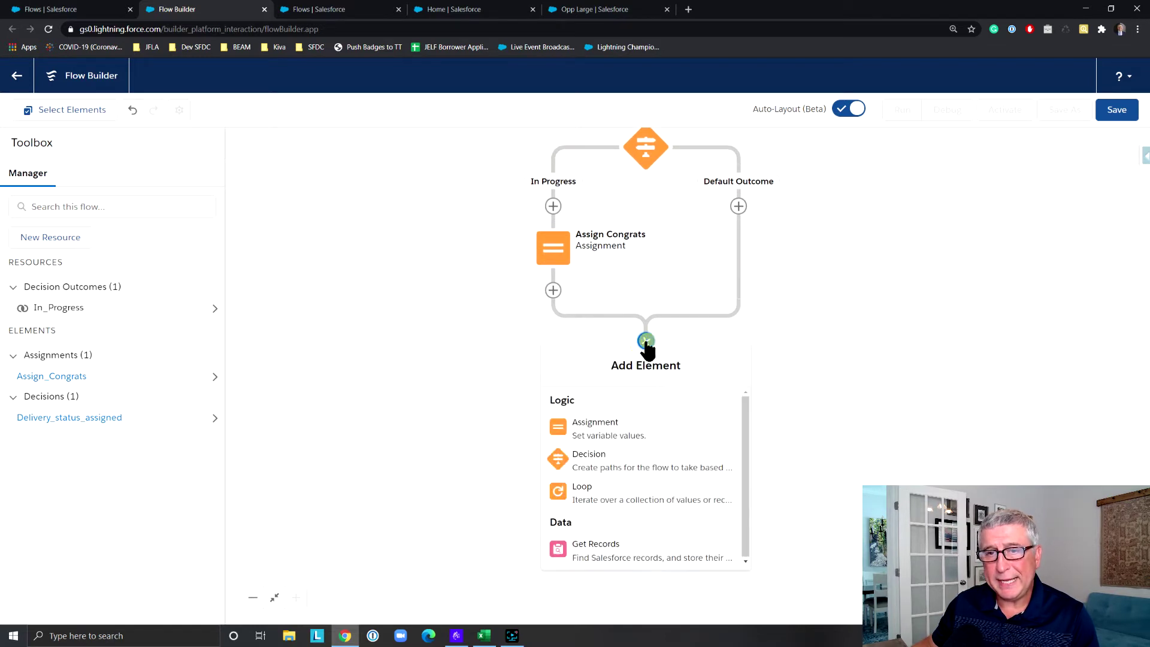
{"action": "left_click", "coordinate": [601, 470]}
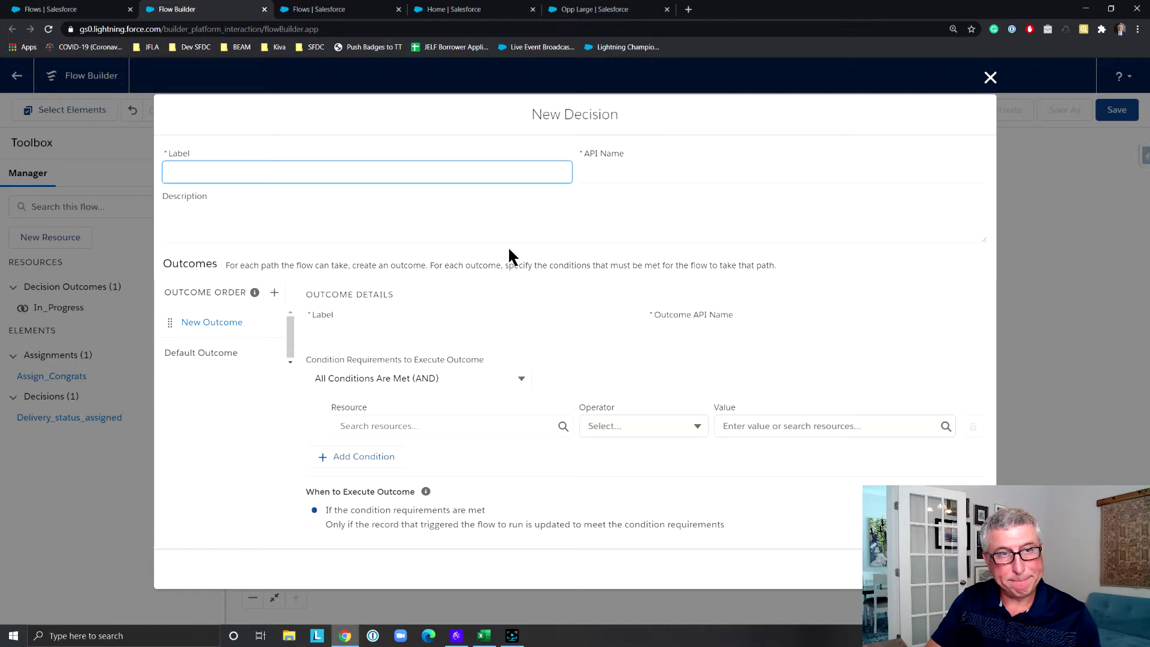
{"action": "type", "text": "Oppornuti"}
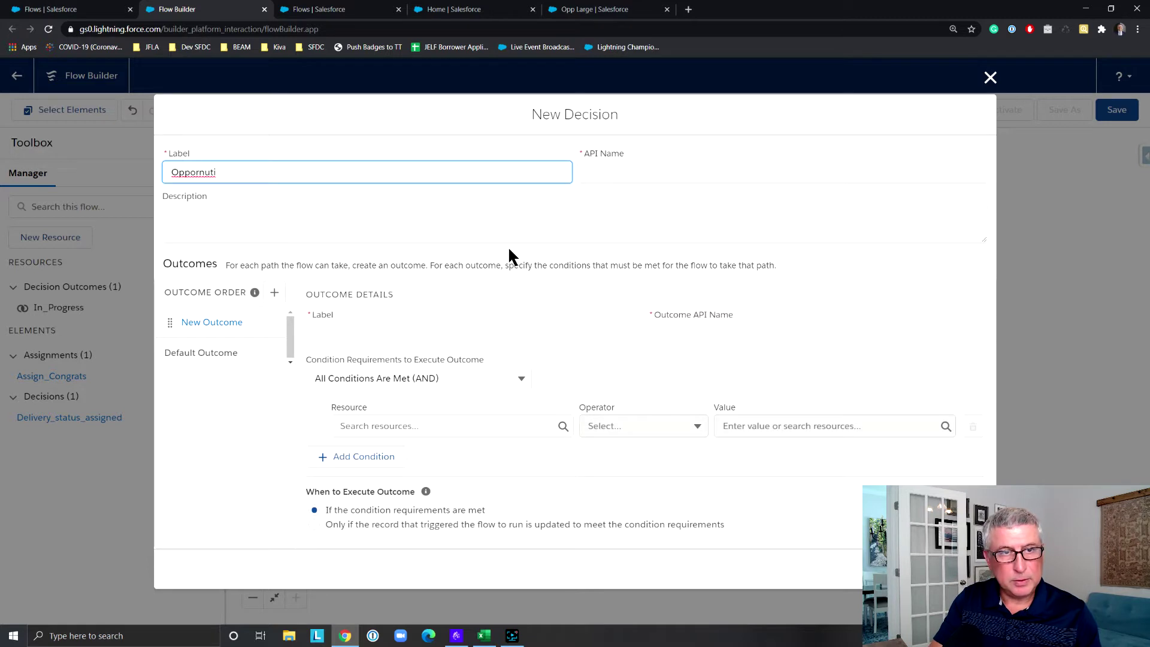
{"action": "key", "text": "BackSpace"}
{"action": "key", "text": "BackSpace"}
{"action": "key", "text": "BackSpace"}
{"action": "key", "text": "BackSpace"}
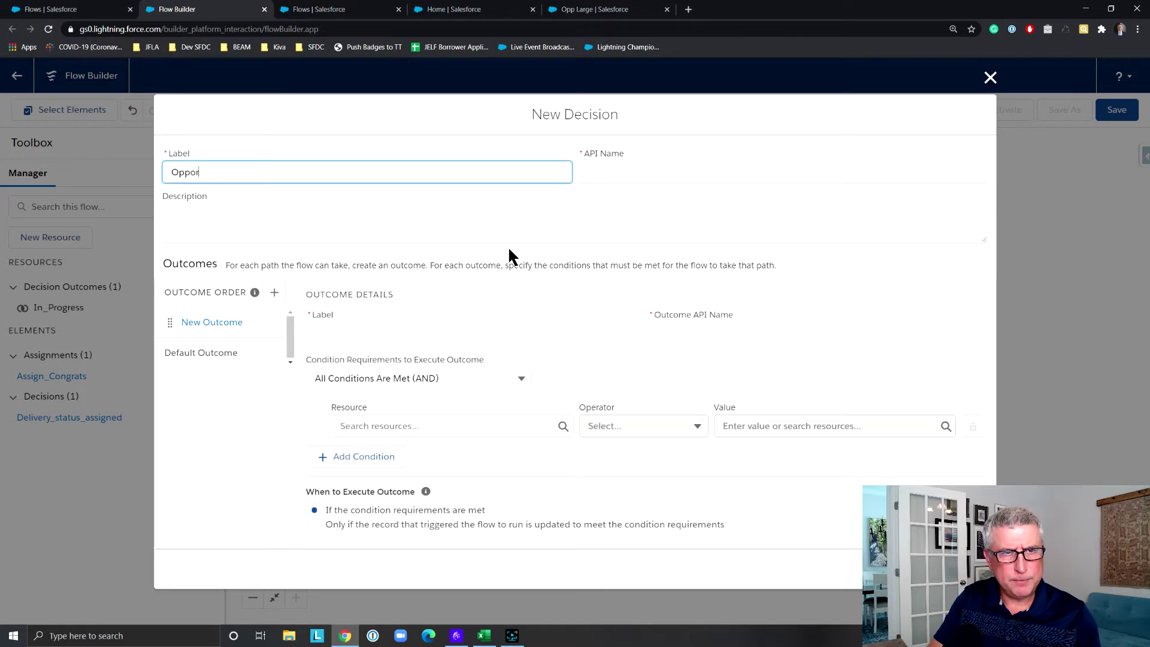
{"action": "type", "text": "tunity"}
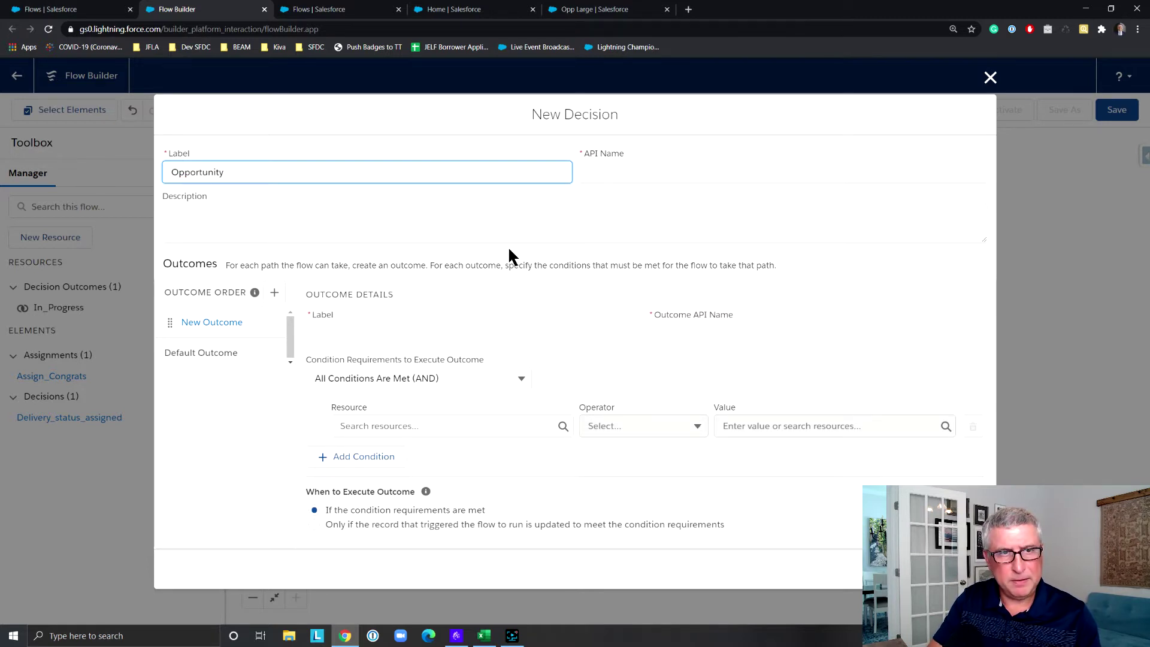
{"action": "type", "text": " Size"}
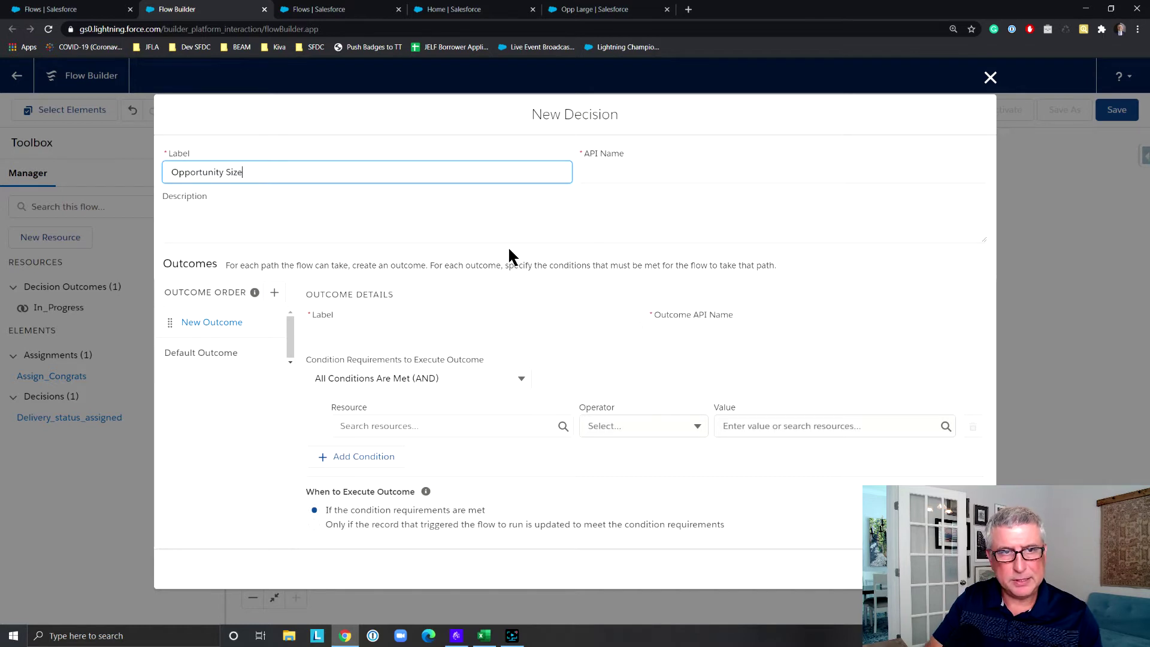
{"action": "type", "text": " Decision"}
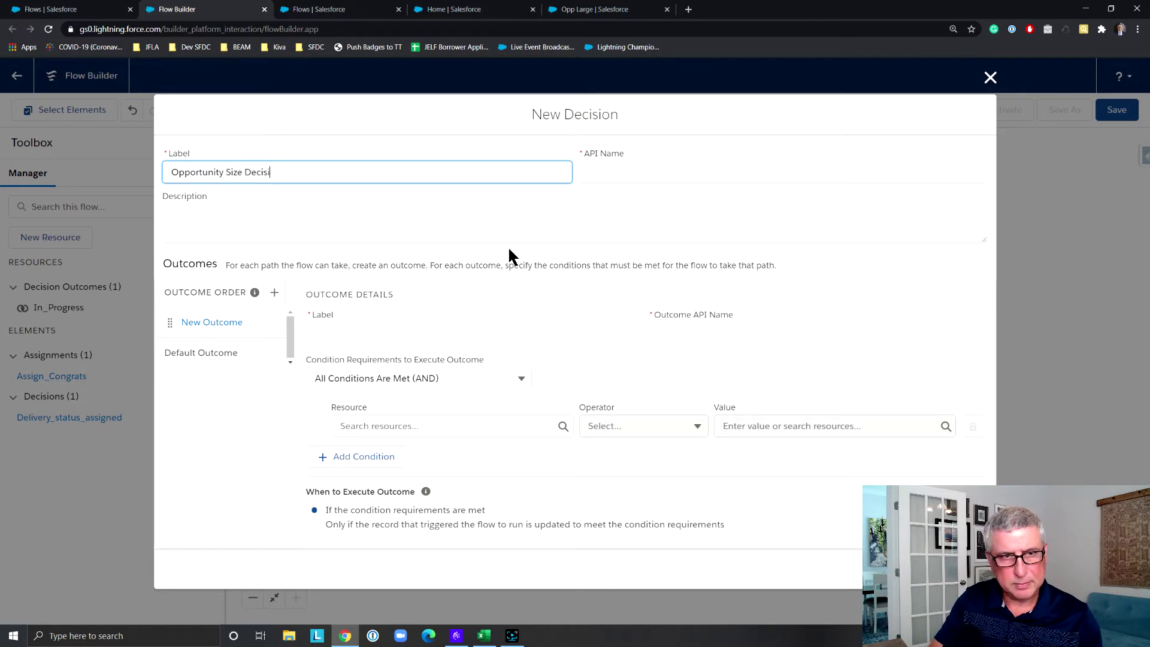
{"action": "left_click", "coordinate": [725, 172]}
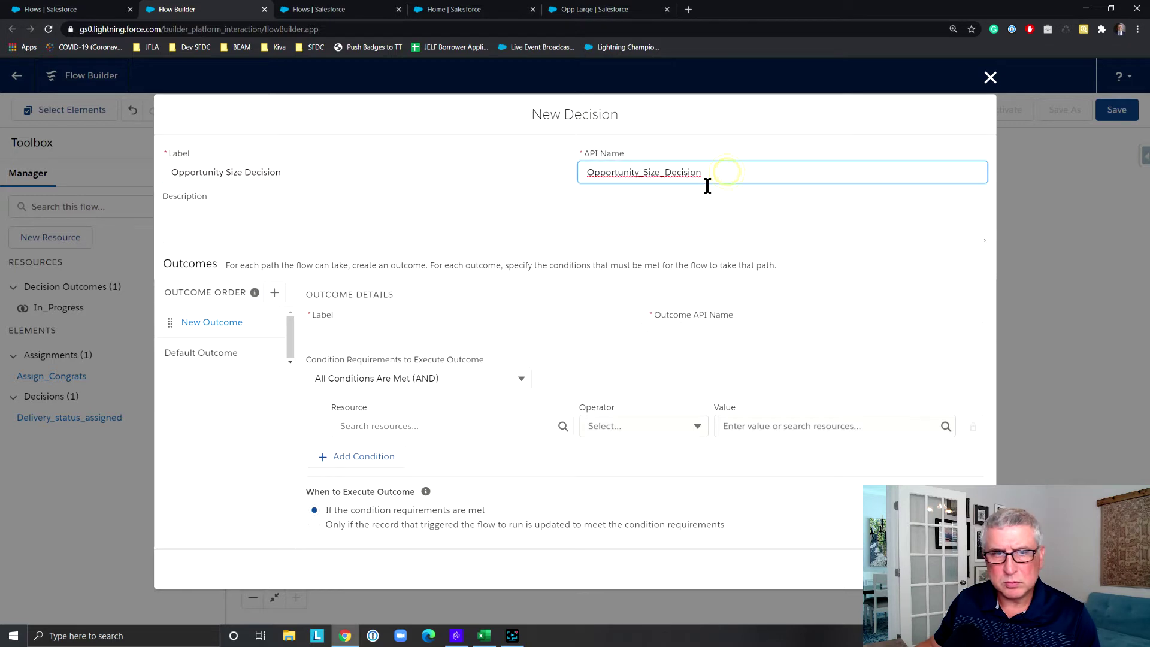
Label the first outcome of the Opportunity Size Decision "Less than 50000"
{"action": "left_click", "coordinate": [401, 337]}
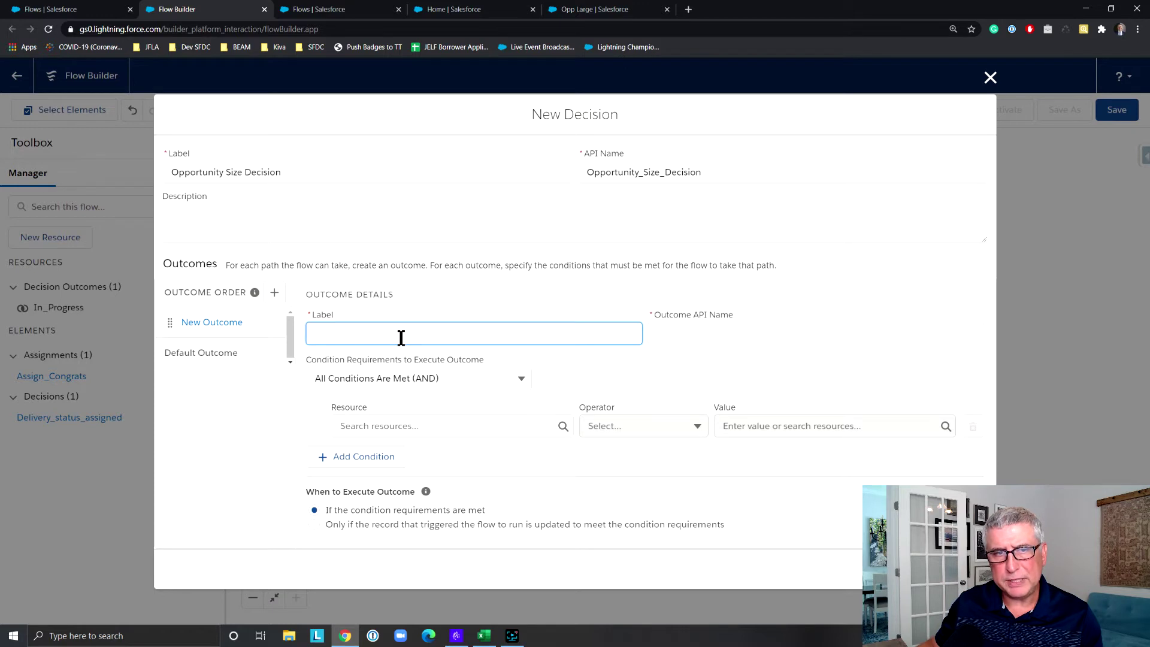
{"action": "type", "text": "Le"}
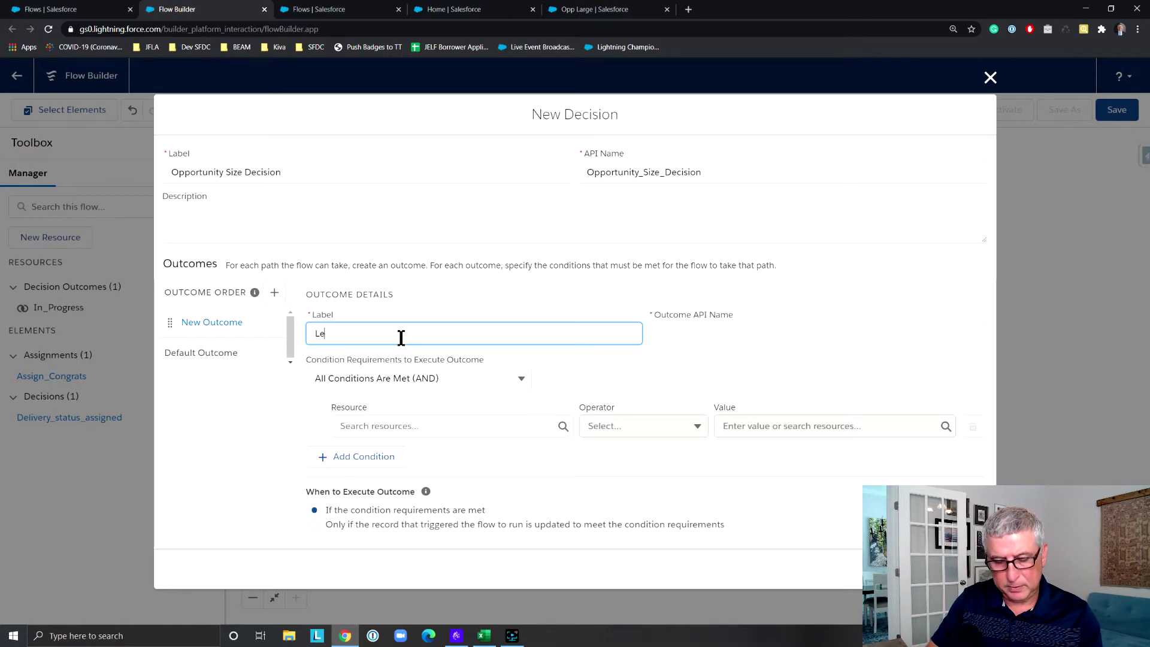
{"action": "type", "text": "ss than "}
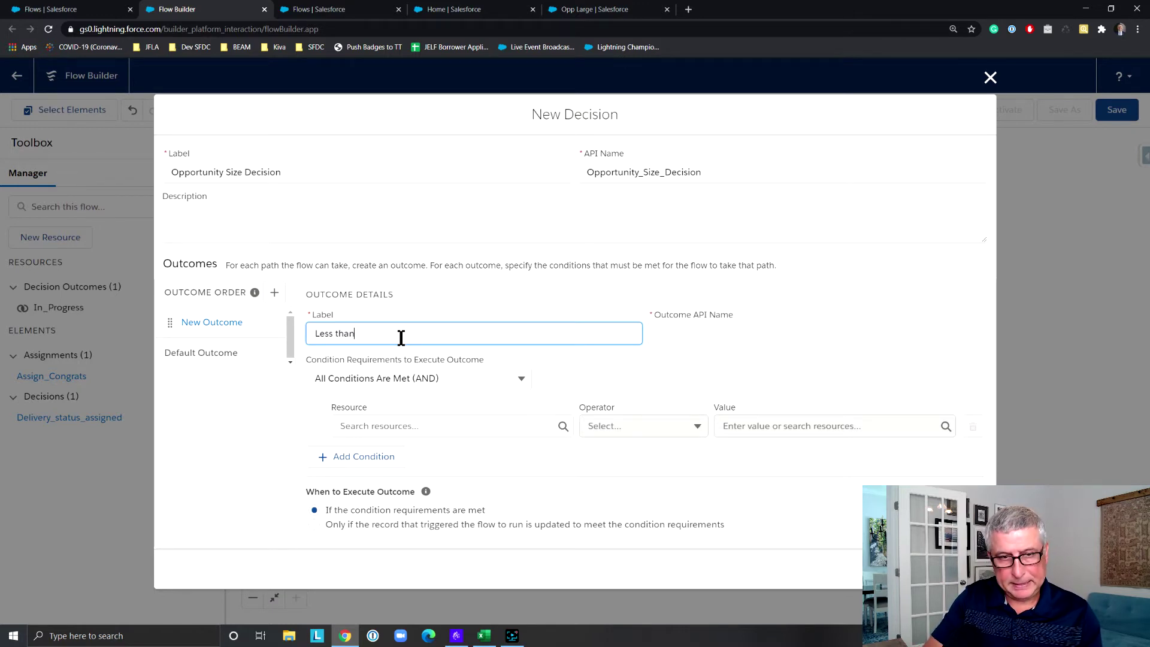
{"action": "type", "text": "50000"}
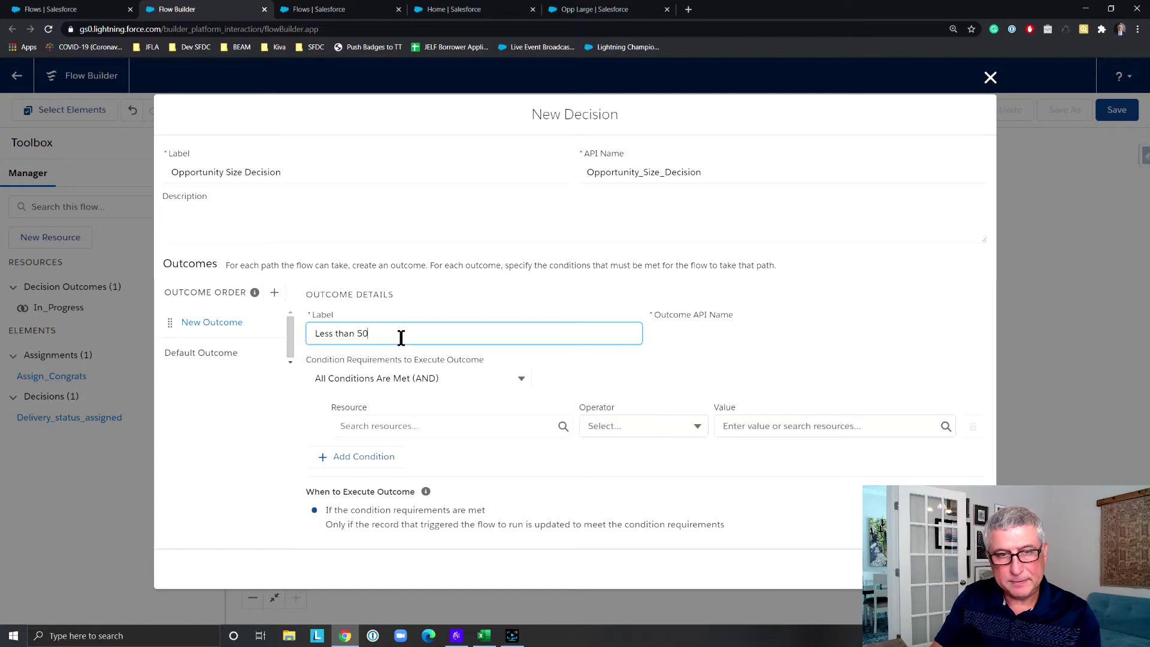
{"action": "left_click", "coordinate": [712, 330]}
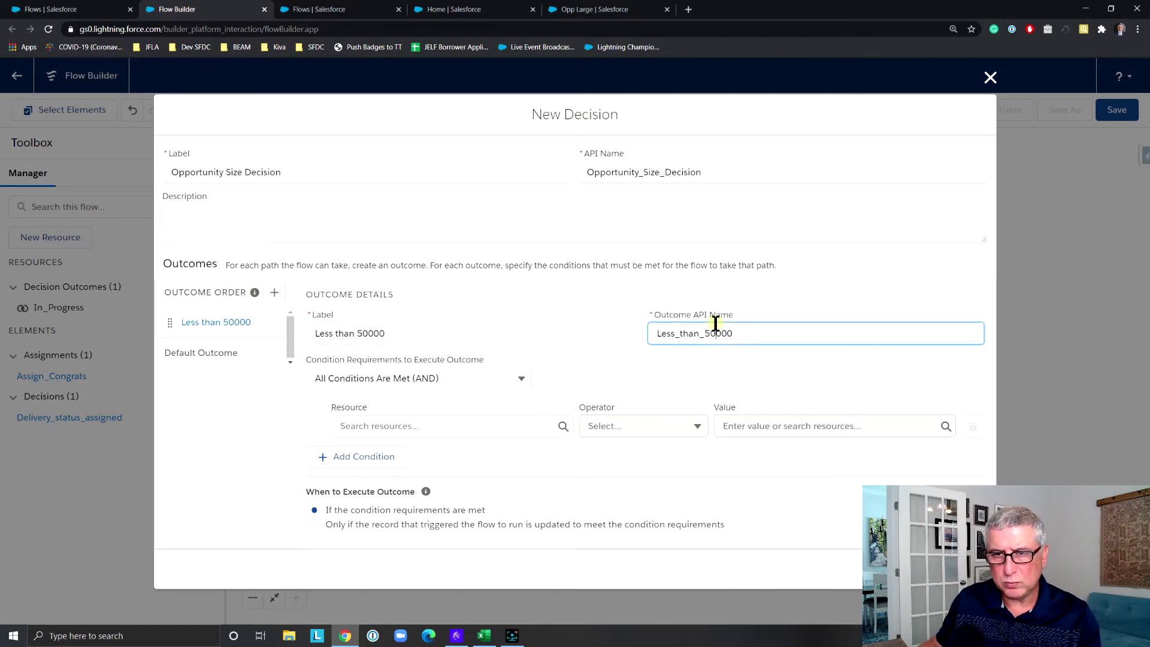
Set the resource of the "Less than 50000" outcome's condition to $Record > Amount
{"action": "left_click", "coordinate": [379, 428]}
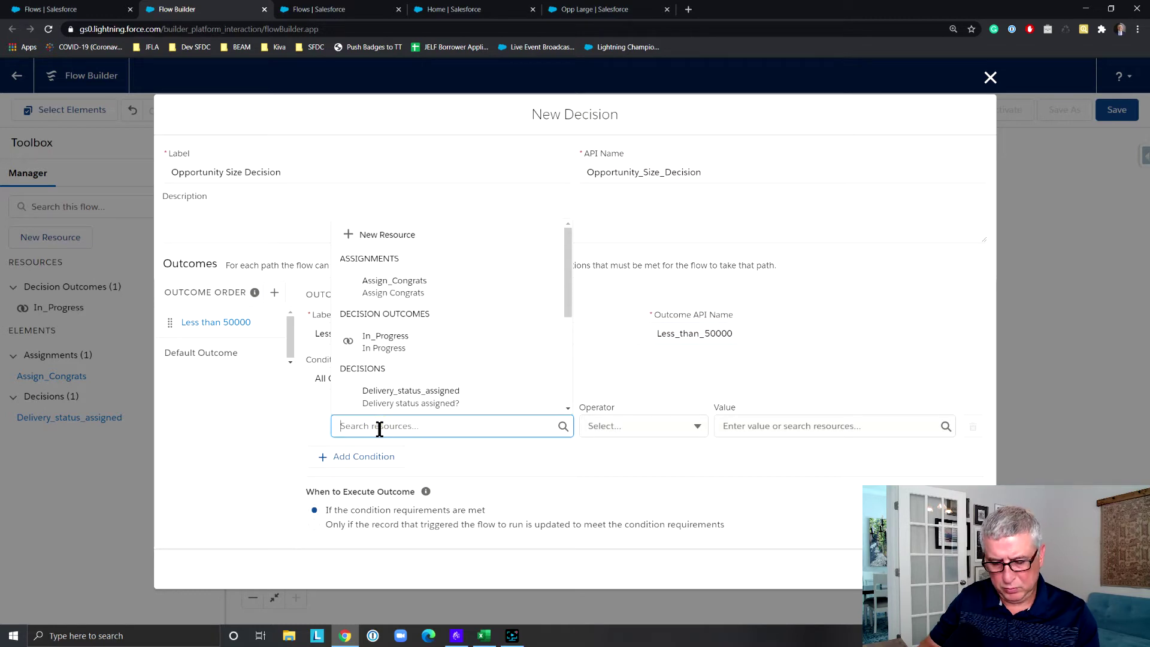
{"action": "type", "text": "Amount"}
{"action": "double_click", "coordinate": [379, 429]}
{"action": "left_click", "coordinate": [364, 425]}
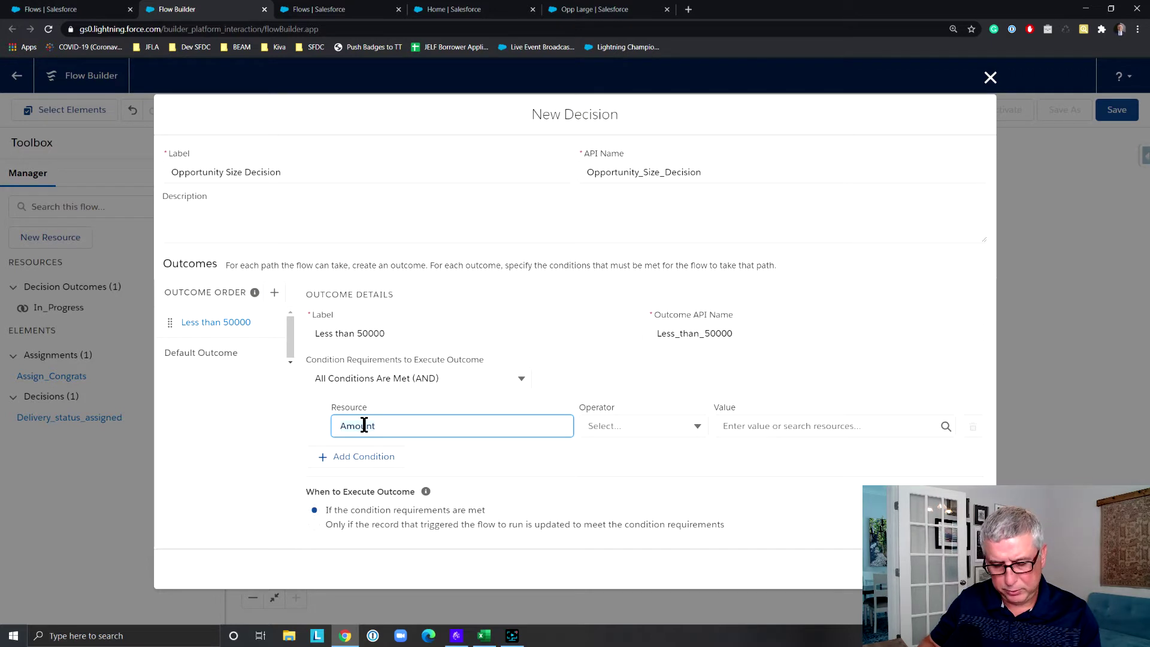
{"action": "key", "text": "ctrl+a"}
{"action": "type", "text": "Re"}
{"action": "left_click", "coordinate": [400, 396]}
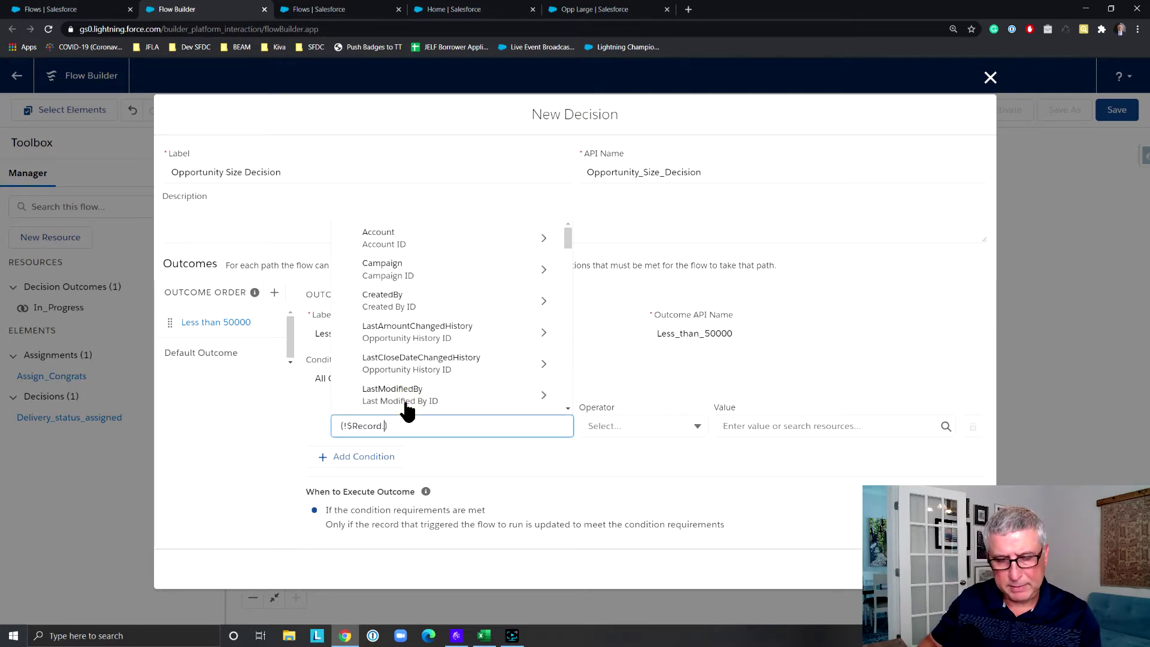
{"action": "type", "text": "Amount"}
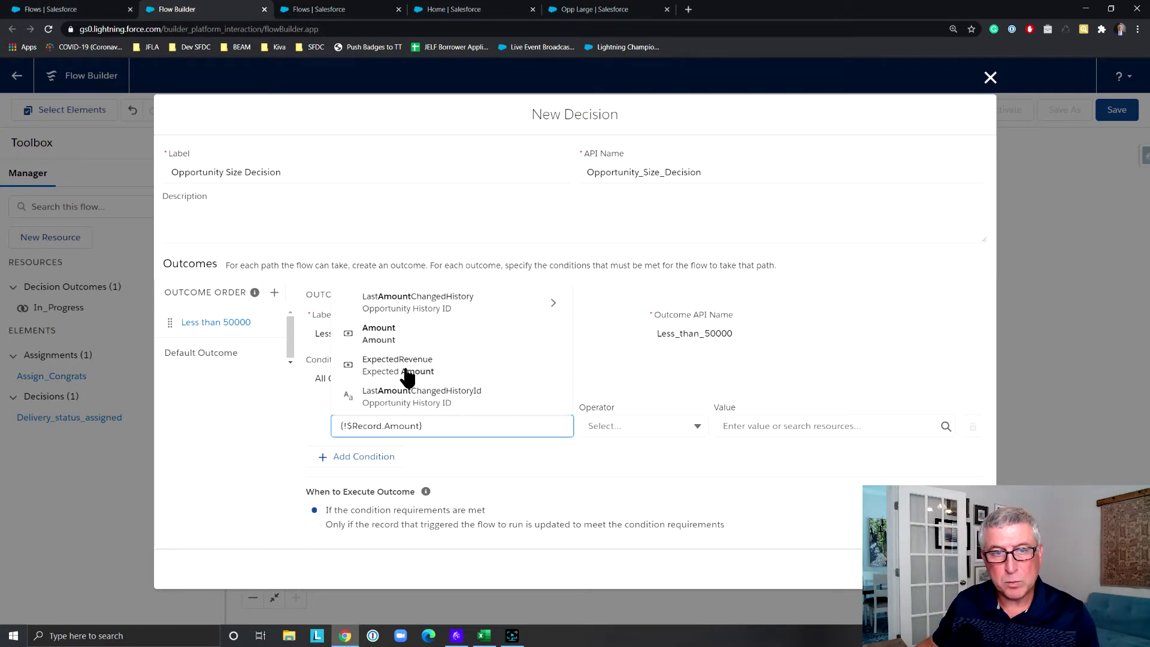
{"action": "left_click", "coordinate": [410, 336]}
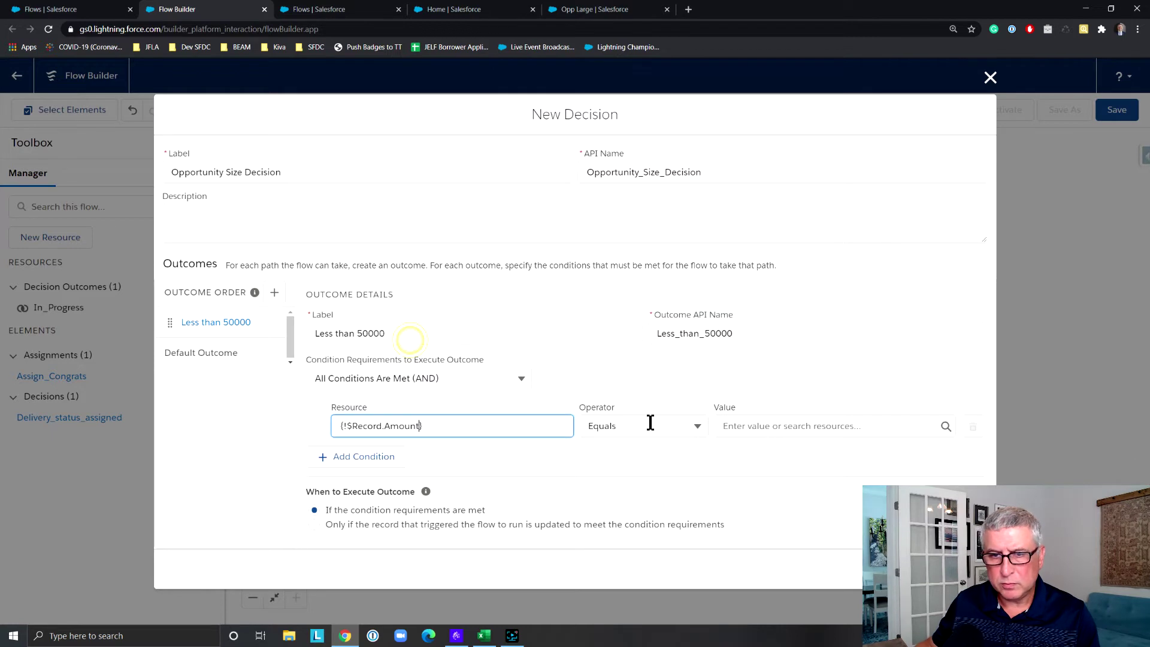
Complete the "Less than 50000" condition with the Less Than operator and the value 50000
{"action": "left_click", "coordinate": [698, 426]}
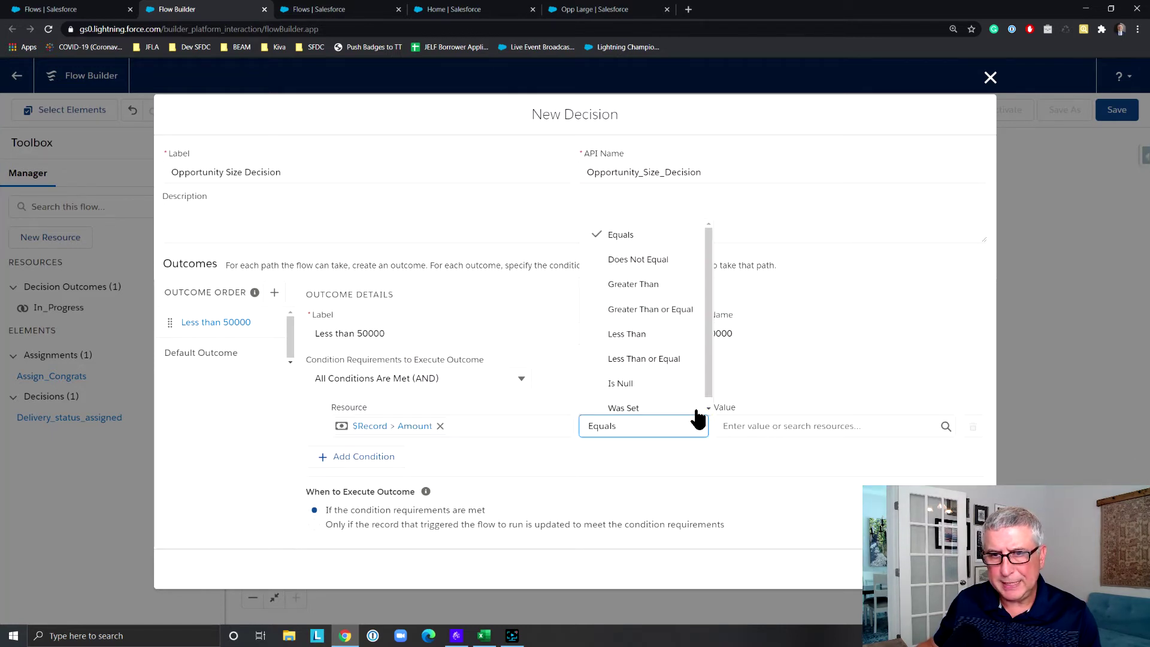
{"action": "left_click", "coordinate": [667, 335]}
{"action": "left_click", "coordinate": [733, 427]}
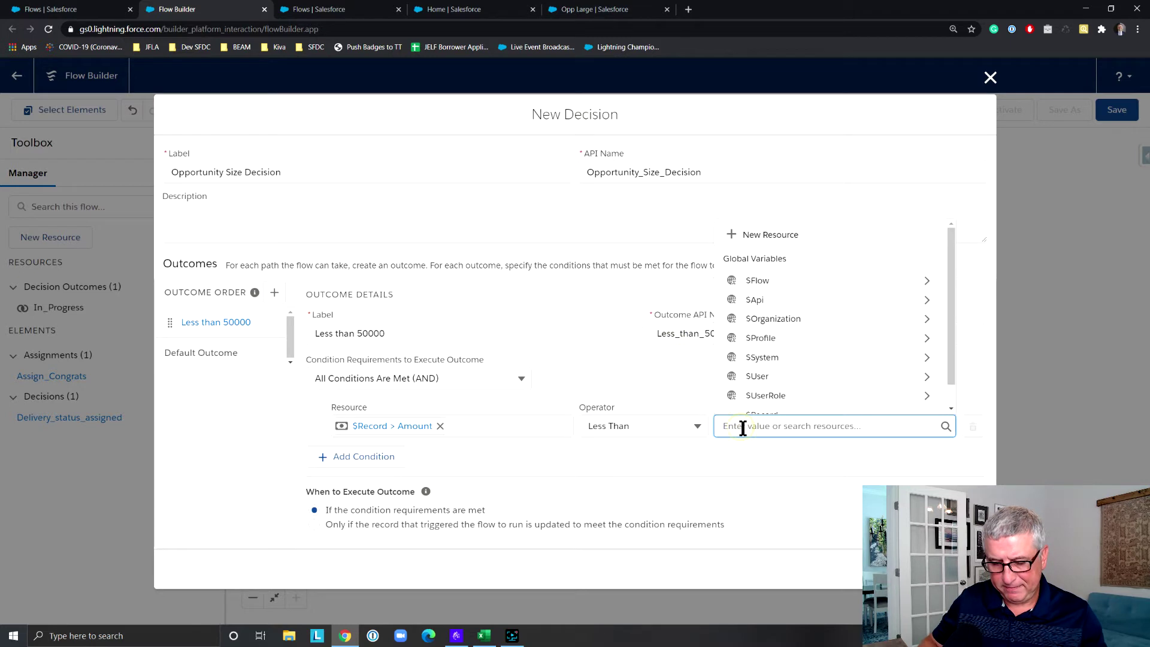
{"action": "type", "text": "50000"}
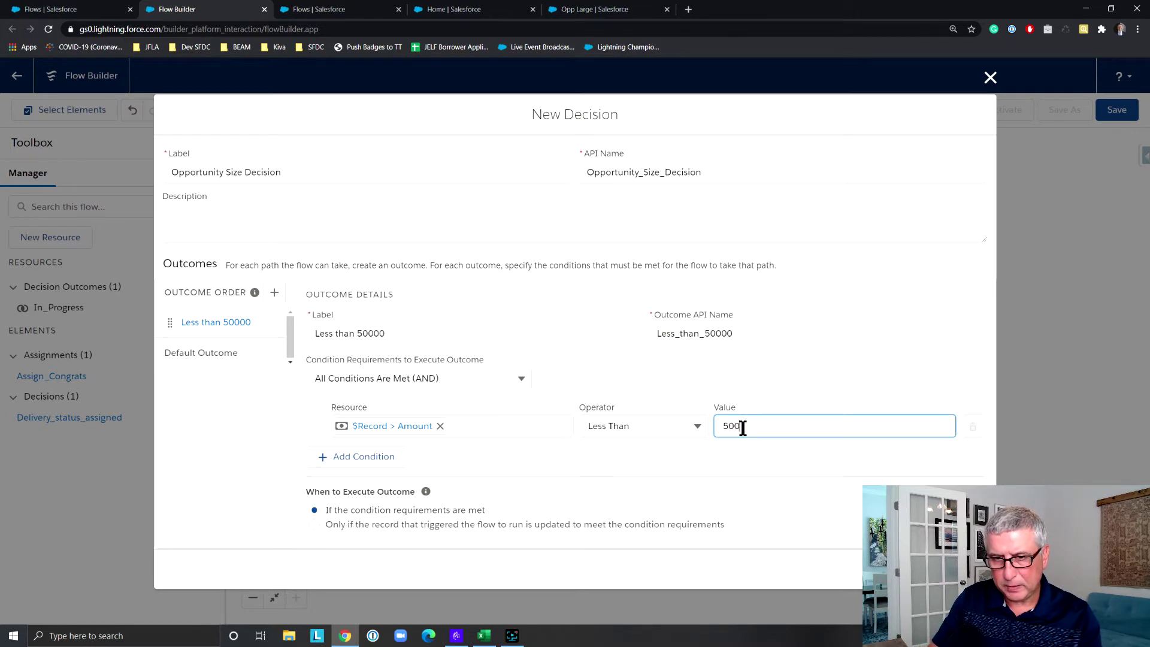
{"action": "left_click", "coordinate": [591, 464]}
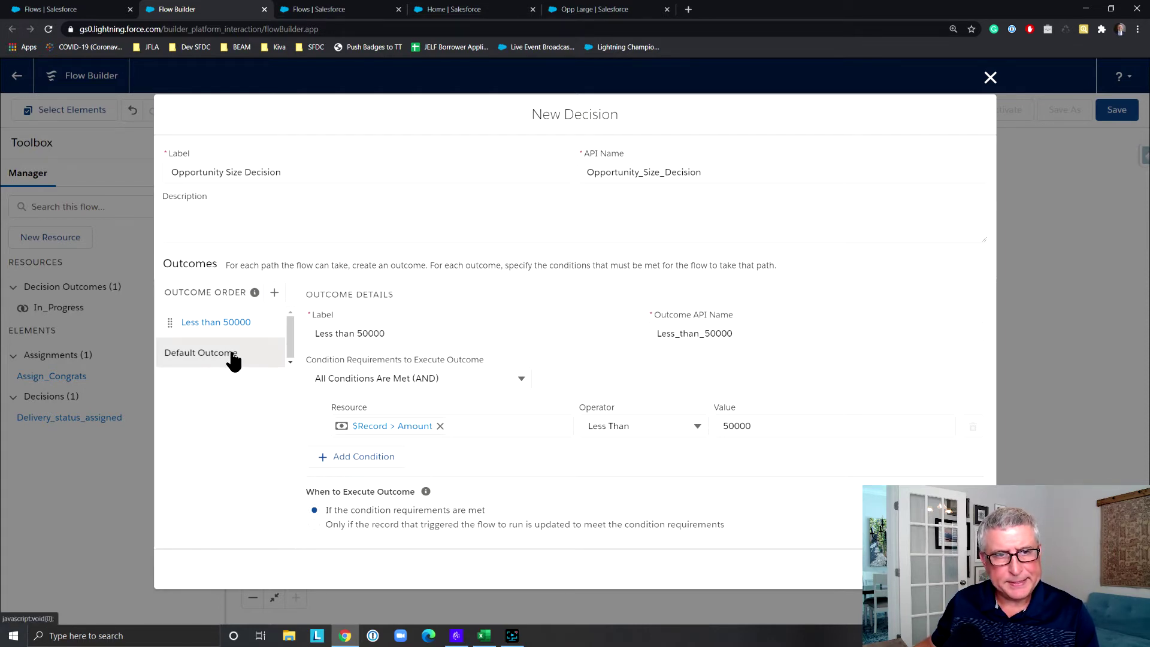
Add a second outcome to the Opportunity Size Decision and label it "Less than 250000"
{"action": "left_click", "coordinate": [273, 293]}
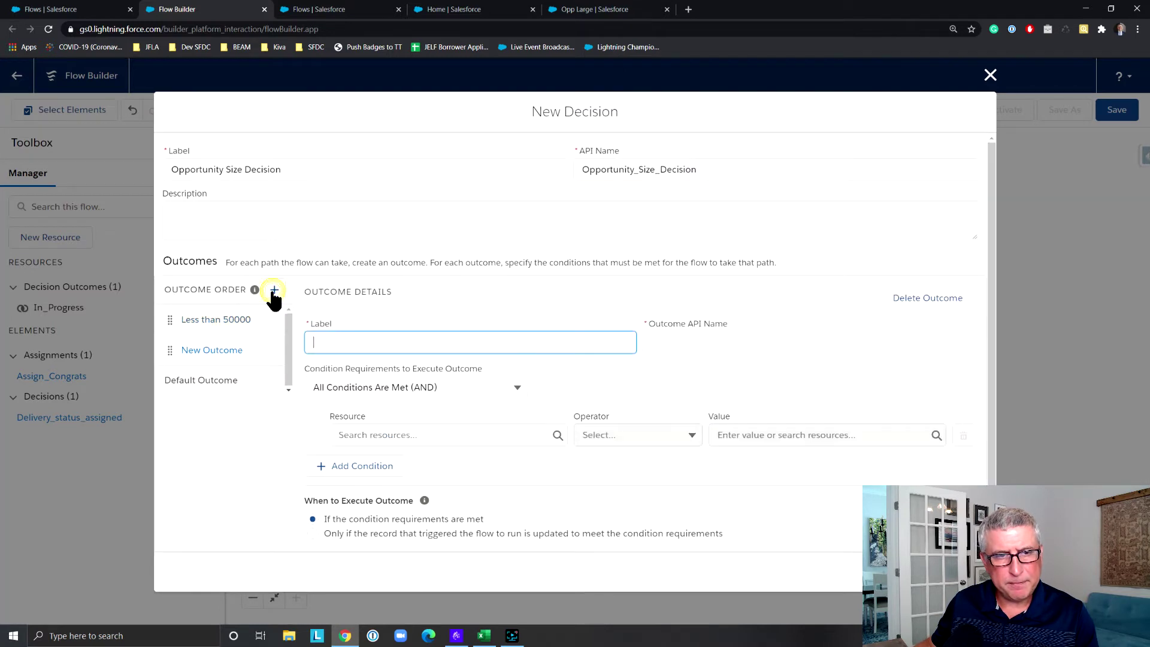
{"action": "type", "text": "Less"}
{"action": "type", "text": "tgha"}
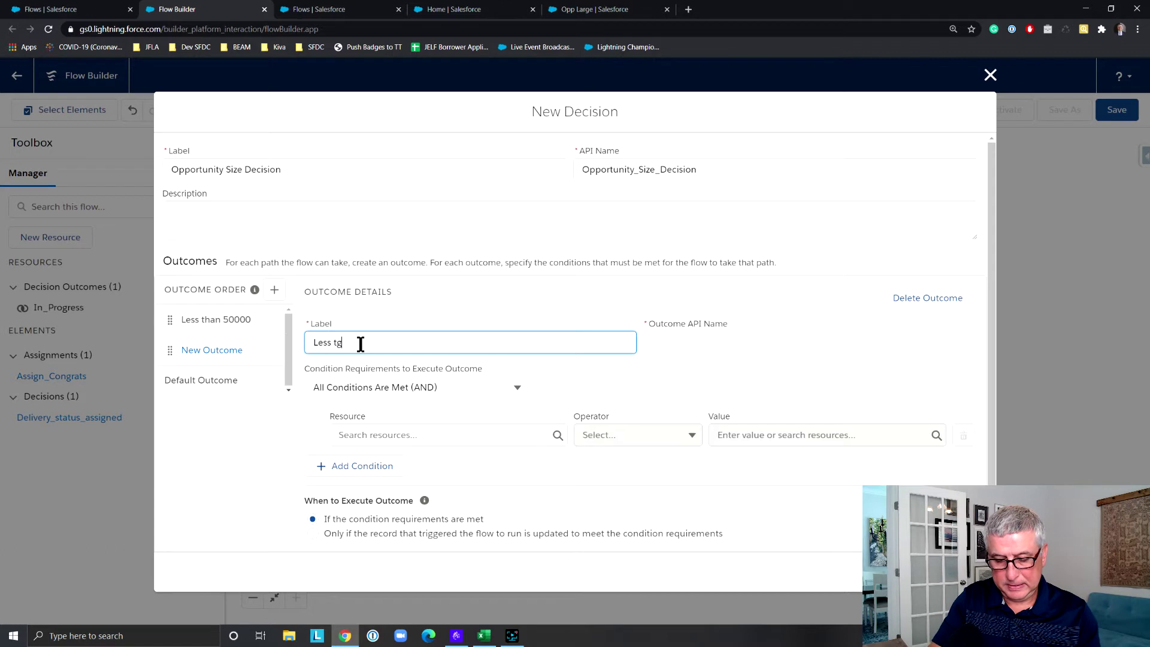
{"action": "key", "text": "BackSpace"}
{"action": "key", "text": "BackSpace"}
{"action": "type", "text": "ha"}
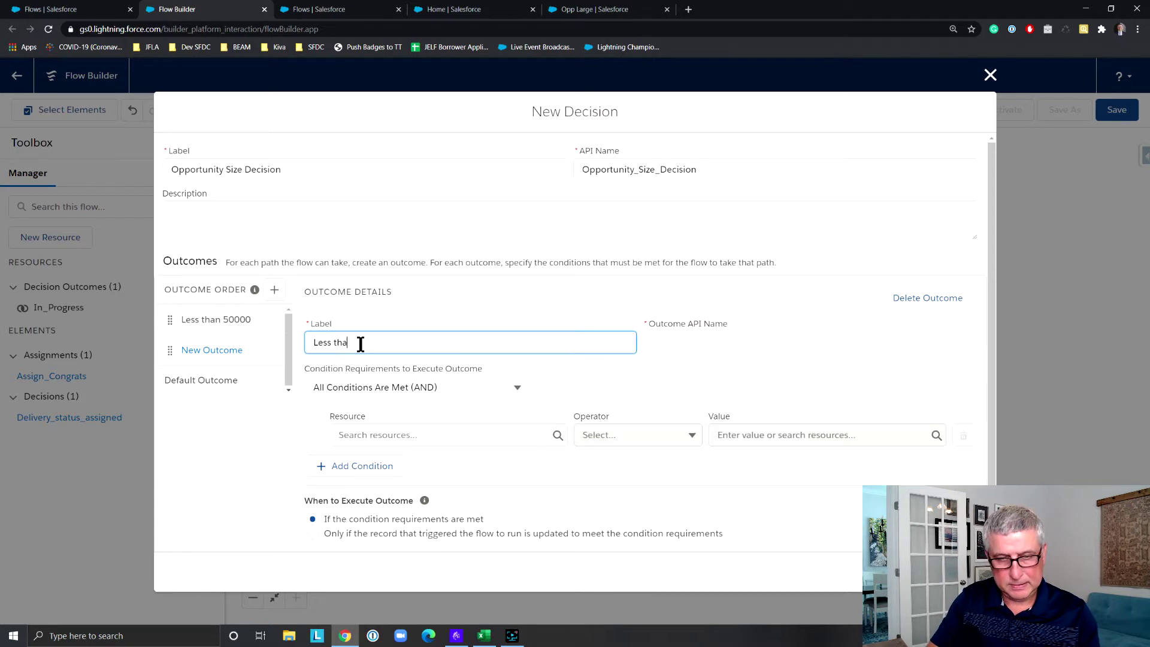
{"action": "type", "text": "n 25"}
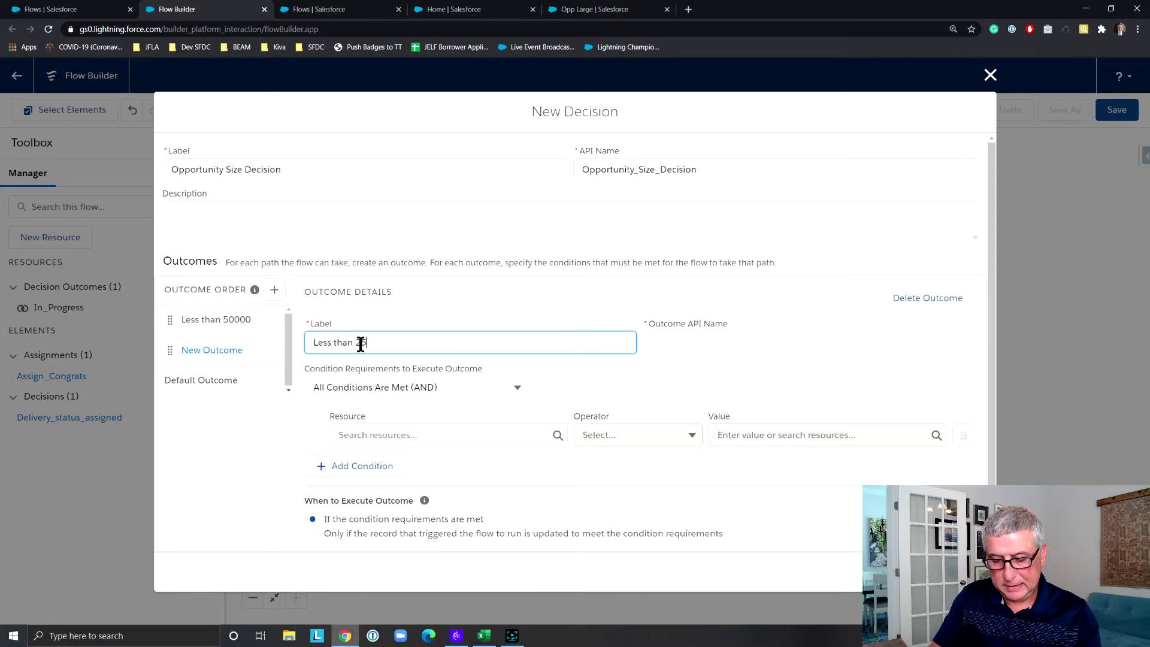
{"action": "type", "text": "0000"}
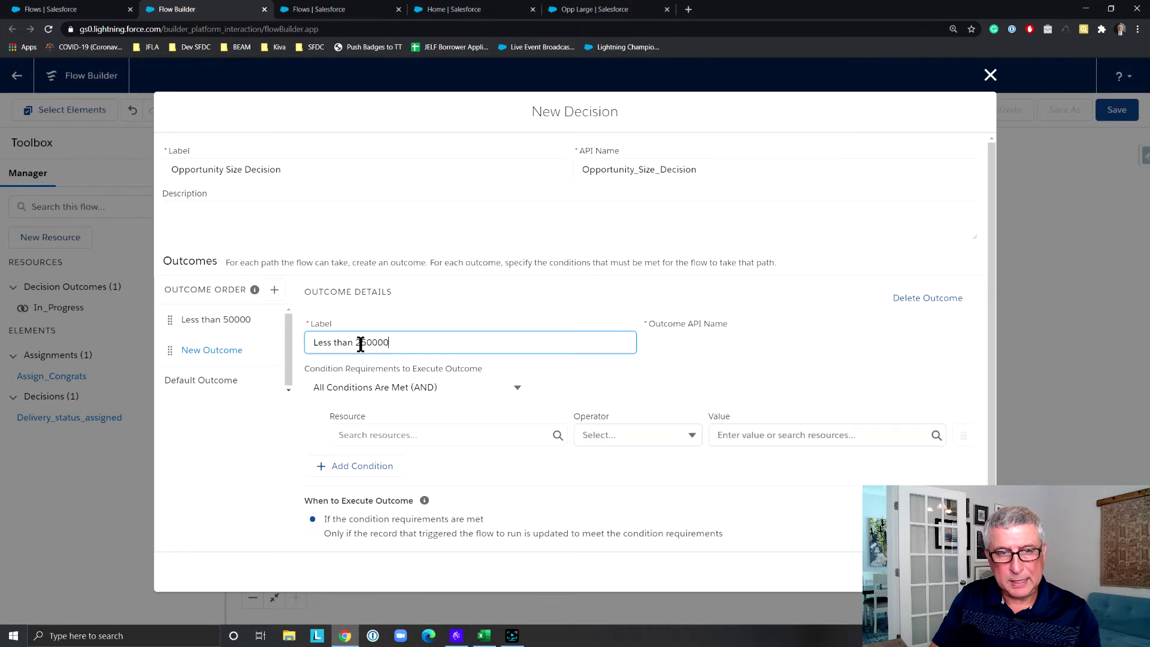
{"action": "left_click", "coordinate": [741, 341]}
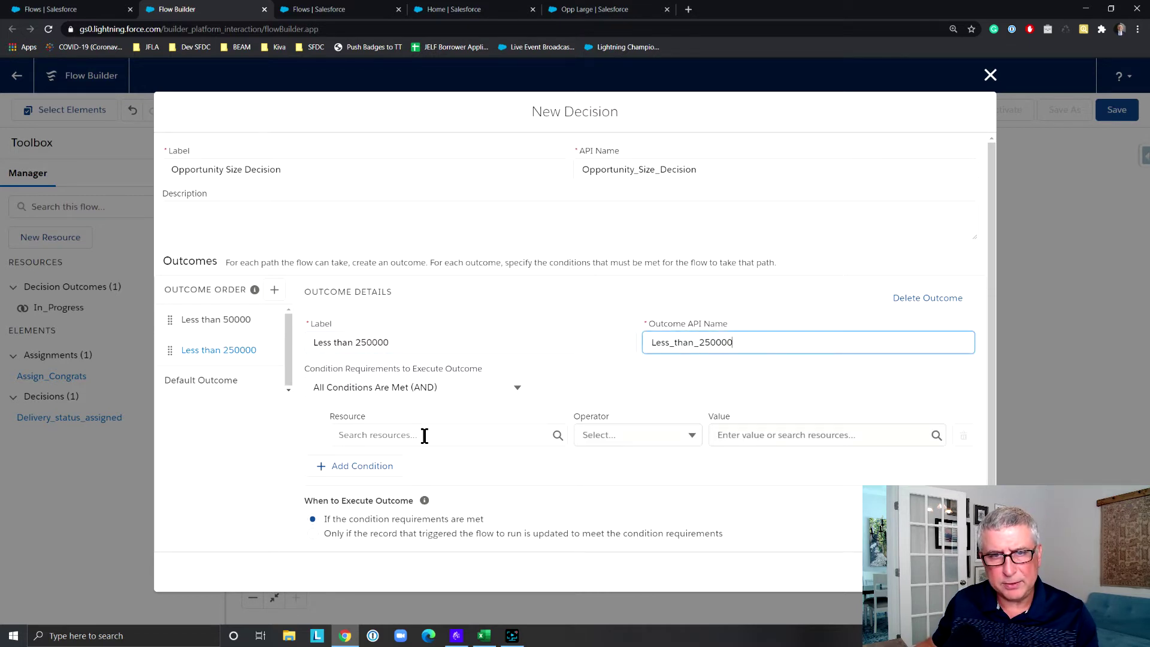
Relabel the second outcome "Less than 100000" and update its API name to Less_than_100000
{"action": "left_click", "coordinate": [357, 342]}
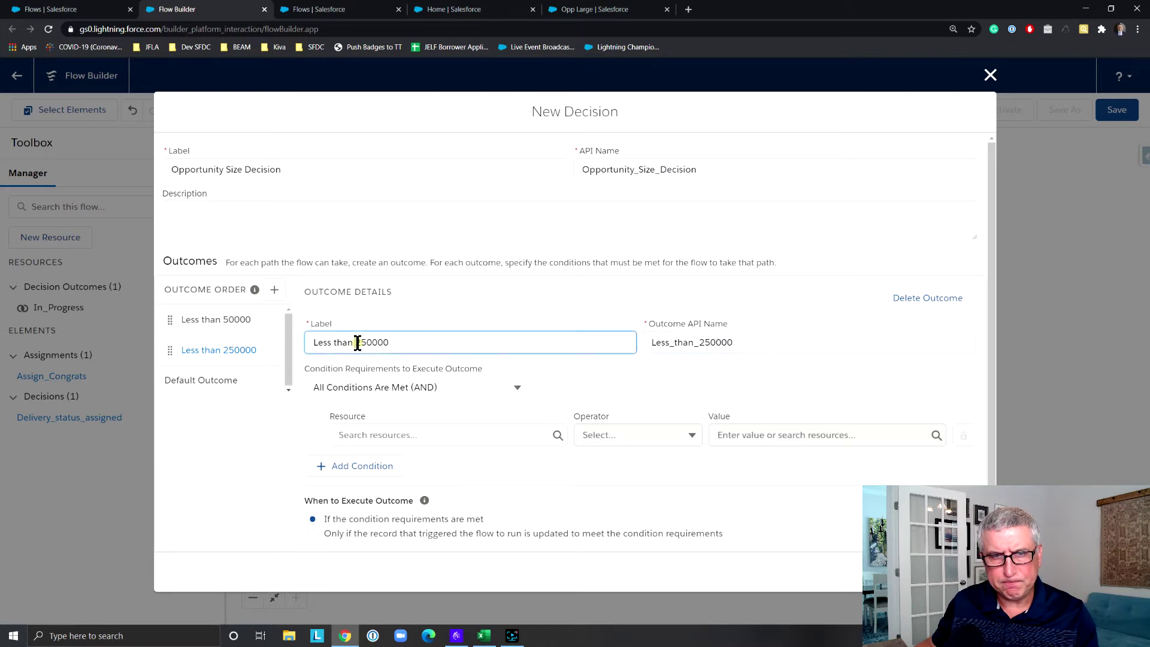
{"action": "type", "text": "1"}
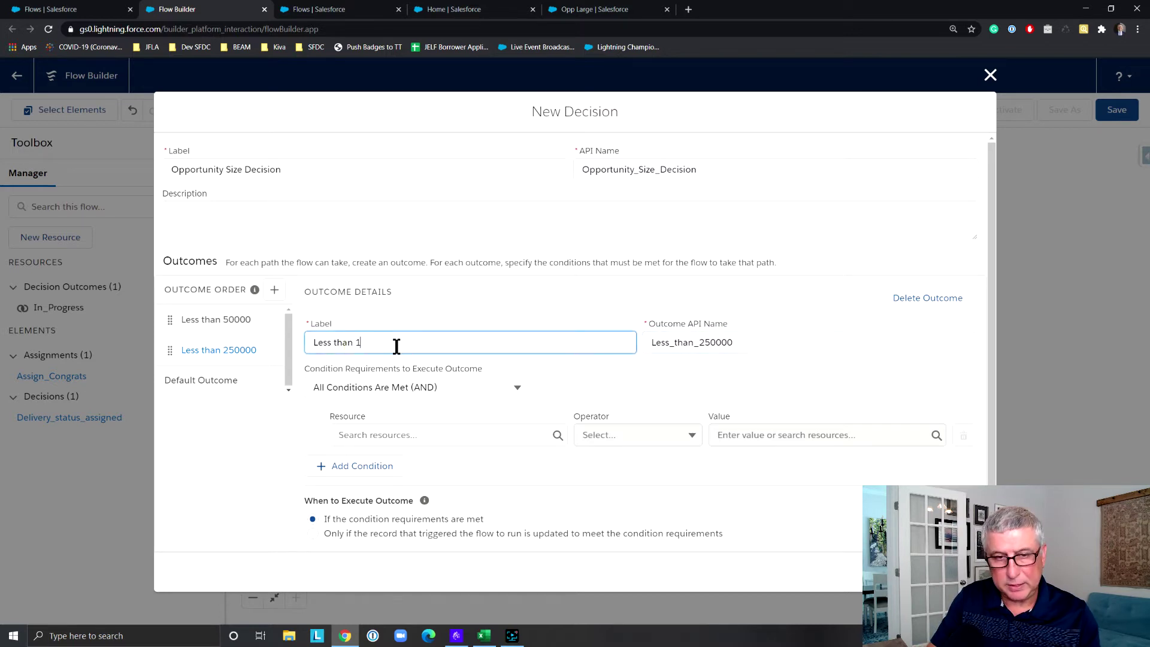
{"action": "type", "text": "00000"}
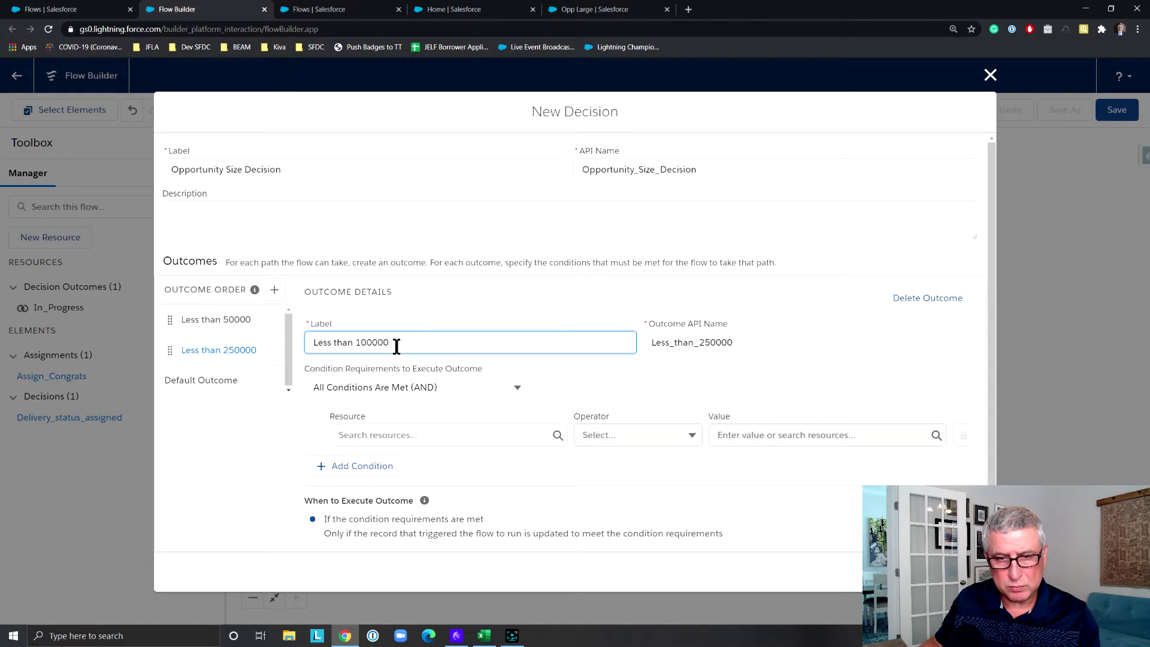
{"action": "key", "text": "BackSpace"}
{"action": "left_click", "coordinate": [372, 342]}
{"action": "type", "text": "0"}
{"action": "left_click", "coordinate": [736, 342]}
{"action": "left_click_drag", "start_coordinate": [700, 342], "coordinate": [654, 342]}
{"action": "left_click", "coordinate": [717, 343]}
{"action": "key", "text": "ctrl+a"}
{"action": "key", "text": "BackSpace"}
{"action": "left_click", "coordinate": [595, 342]}
{"action": "left_click", "coordinate": [674, 342]}
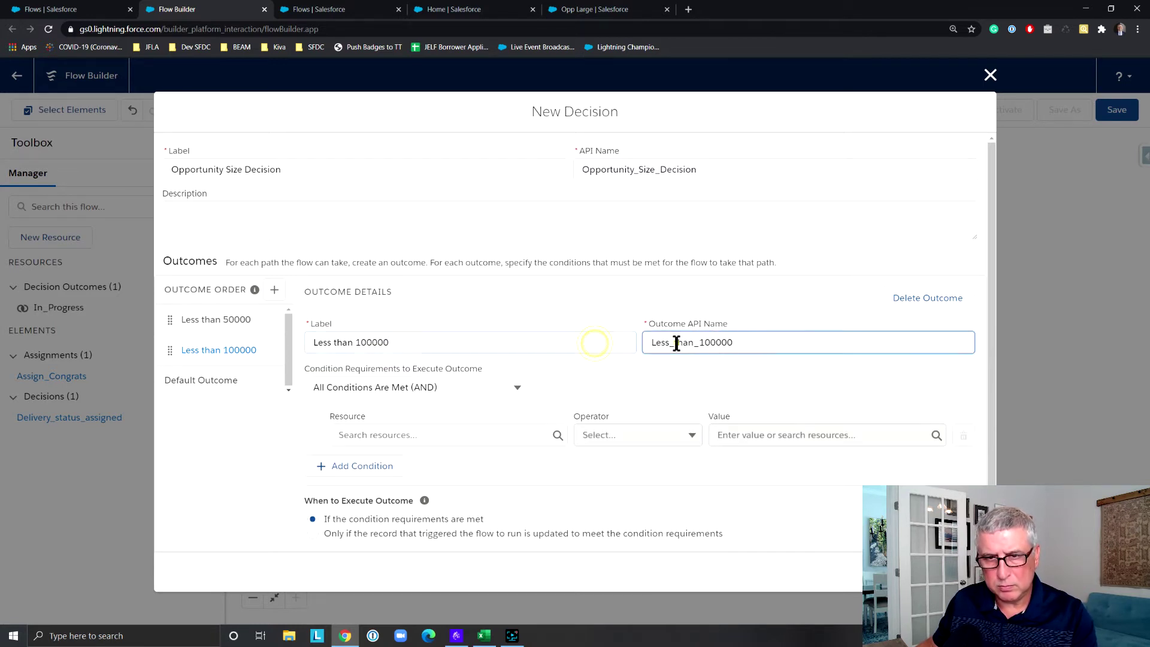
Set the resource of the "Less than 100000" outcome's condition to $Record > Amount
{"action": "left_click", "coordinate": [525, 435]}
{"action": "type", "text": "Reco"}
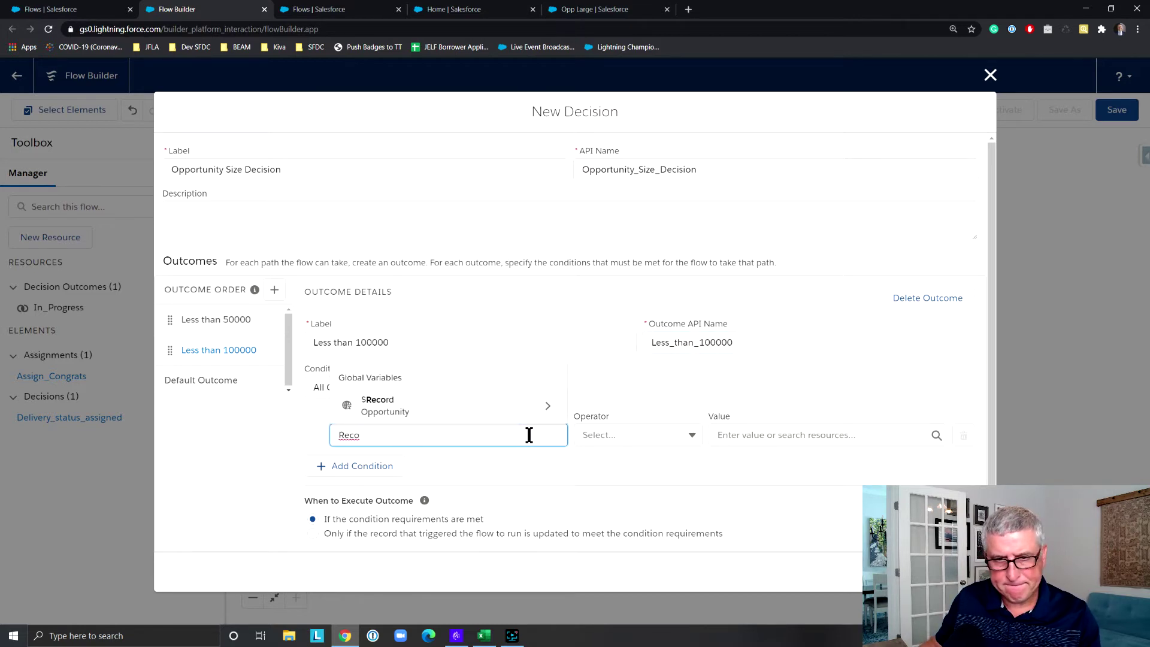
{"action": "left_click", "coordinate": [542, 412]}
{"action": "type", "text": "amount"}
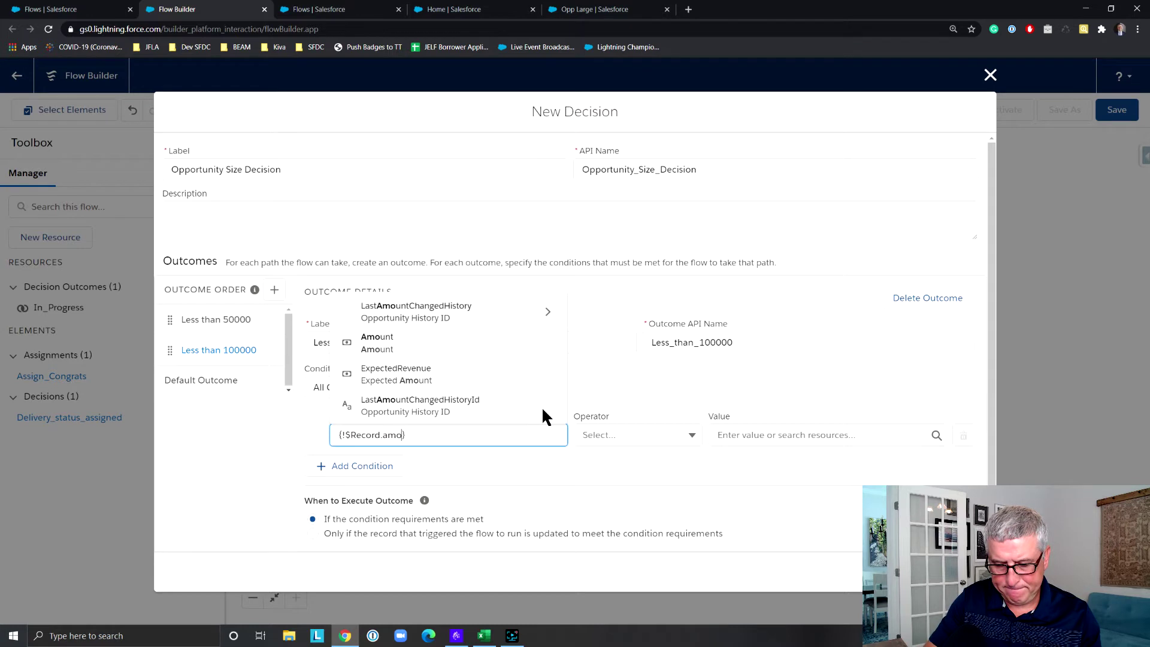
{"action": "left_click", "coordinate": [514, 345]}
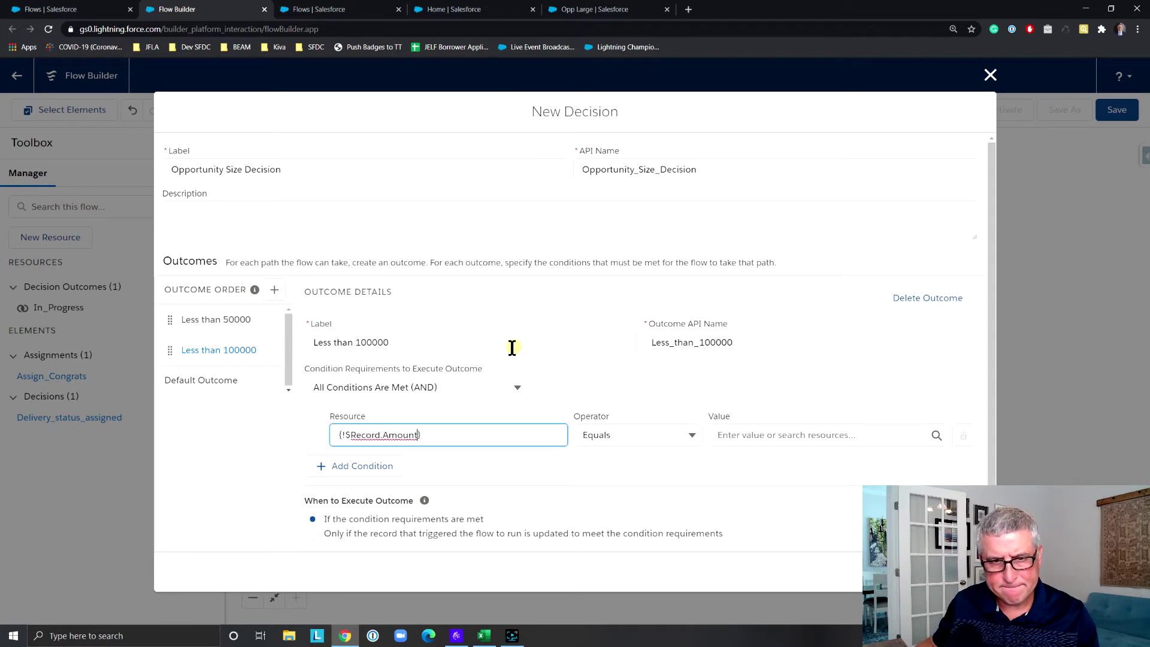
{"action": "left_click", "coordinate": [481, 429]}
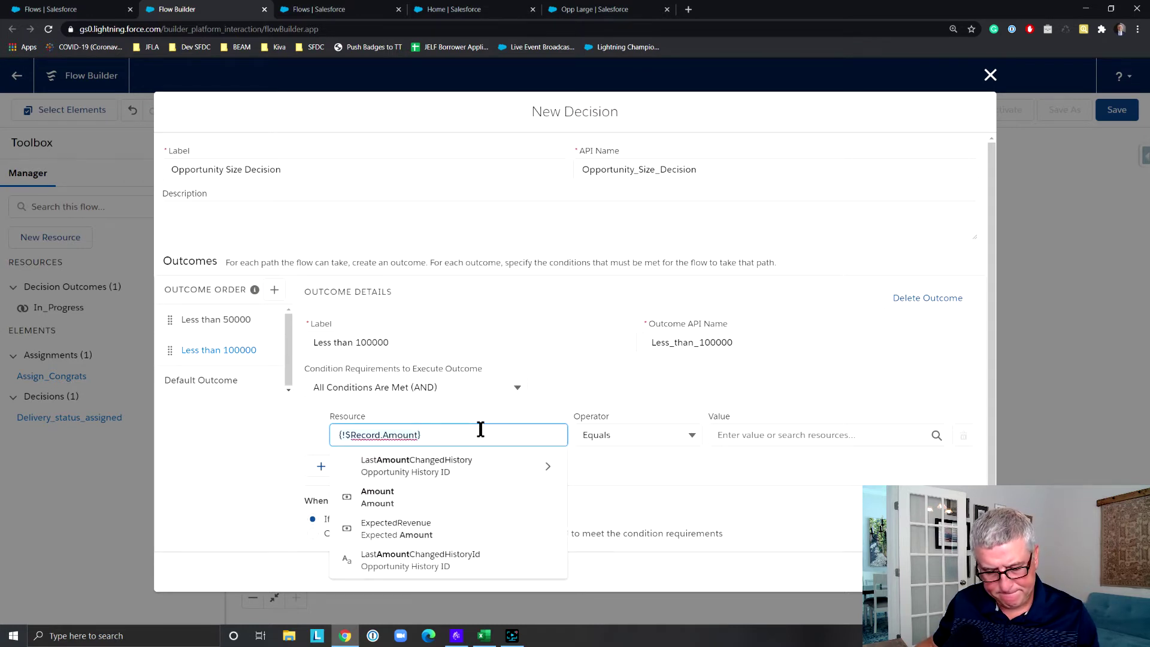
Complete the "Less than 100000" condition with the Less Than operator and the value 100000
{"action": "left_click", "coordinate": [692, 433]}
{"action": "left_click", "coordinate": [623, 342]}
{"action": "left_click", "coordinate": [740, 433]}
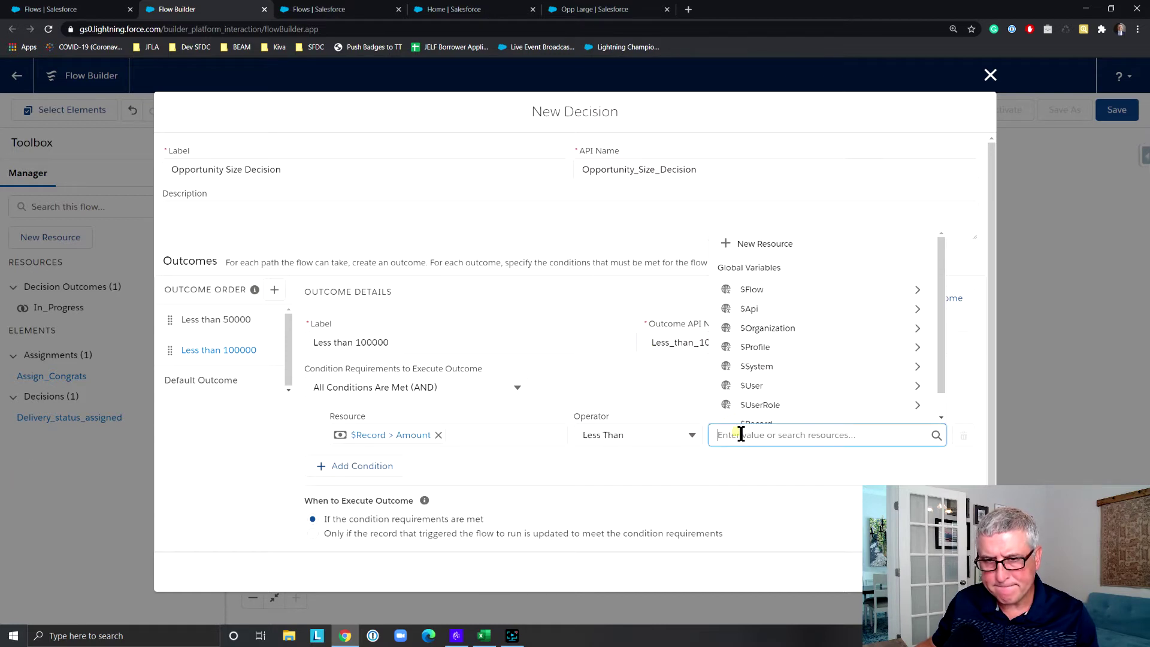
{"action": "type", "text": "100000"}
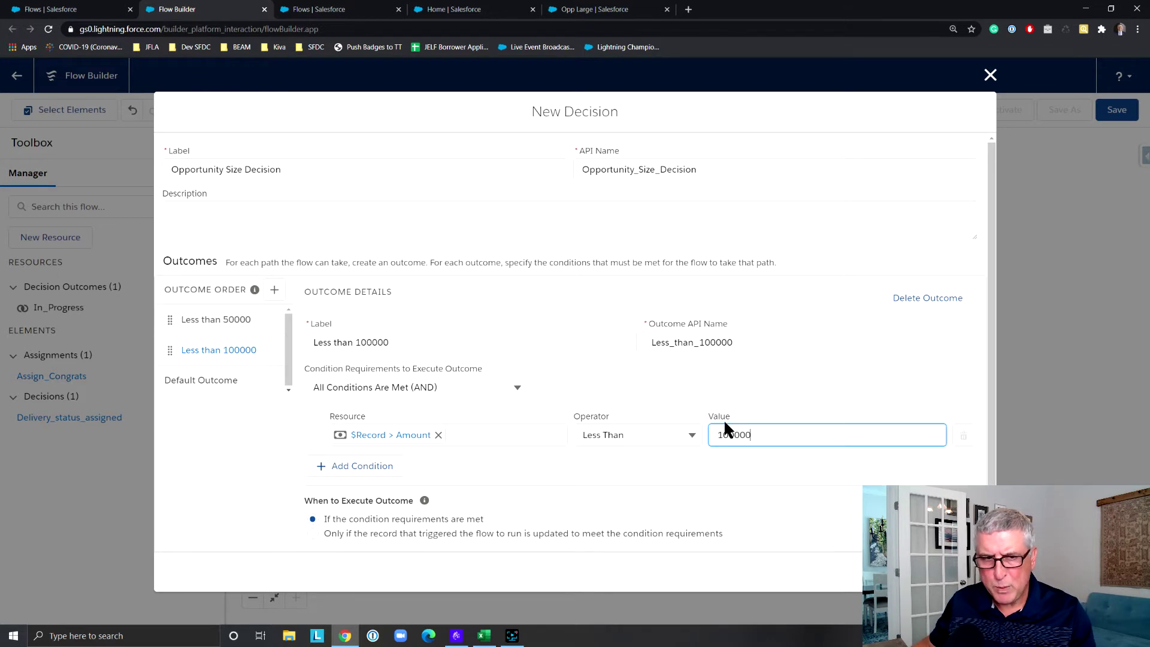
{"action": "left_click", "coordinate": [452, 414]}
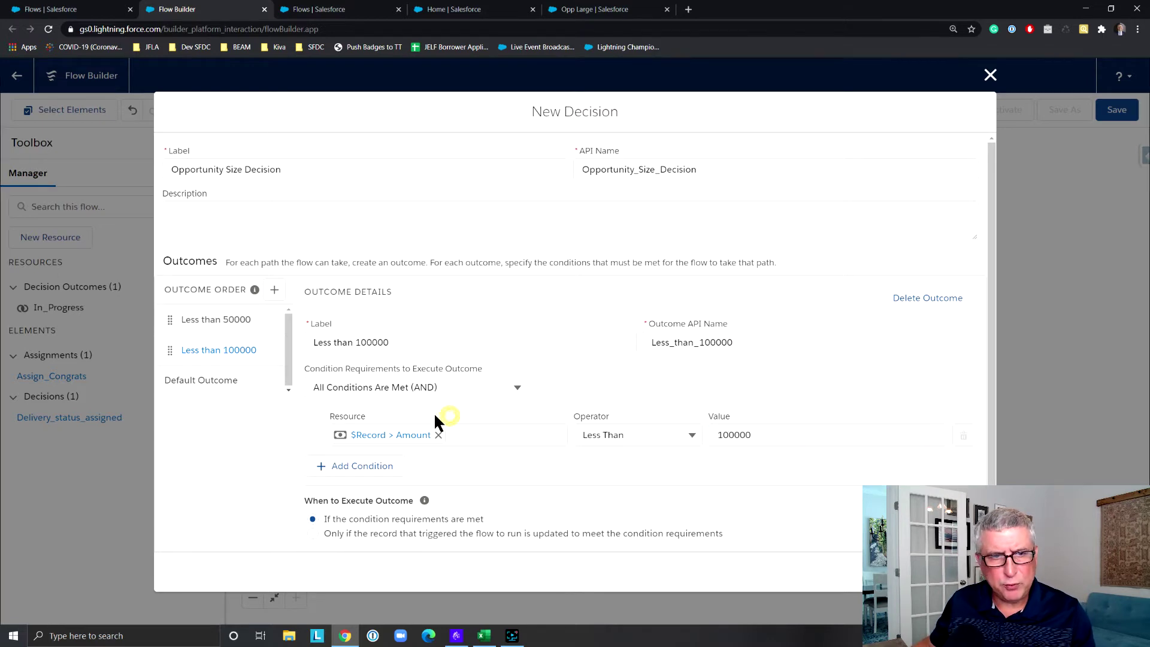
Add a third outcome labelled "Less than 250000" with the API name Less_than_250000
{"action": "left_click", "coordinate": [275, 291]}
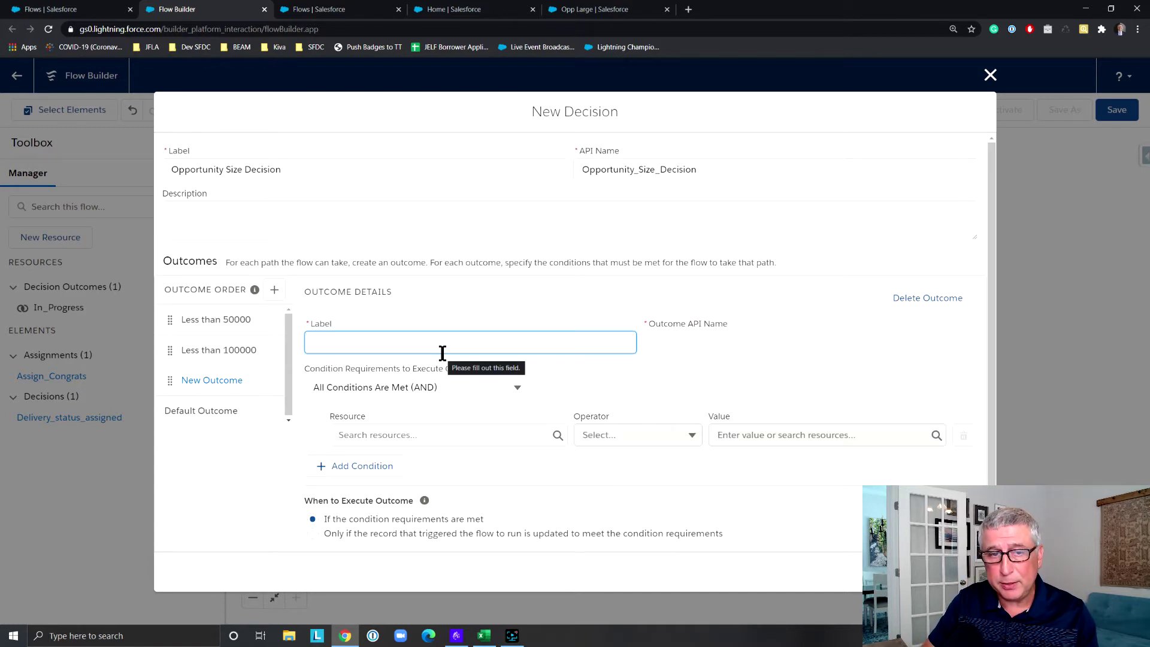
{"action": "type", "text": "Les"}
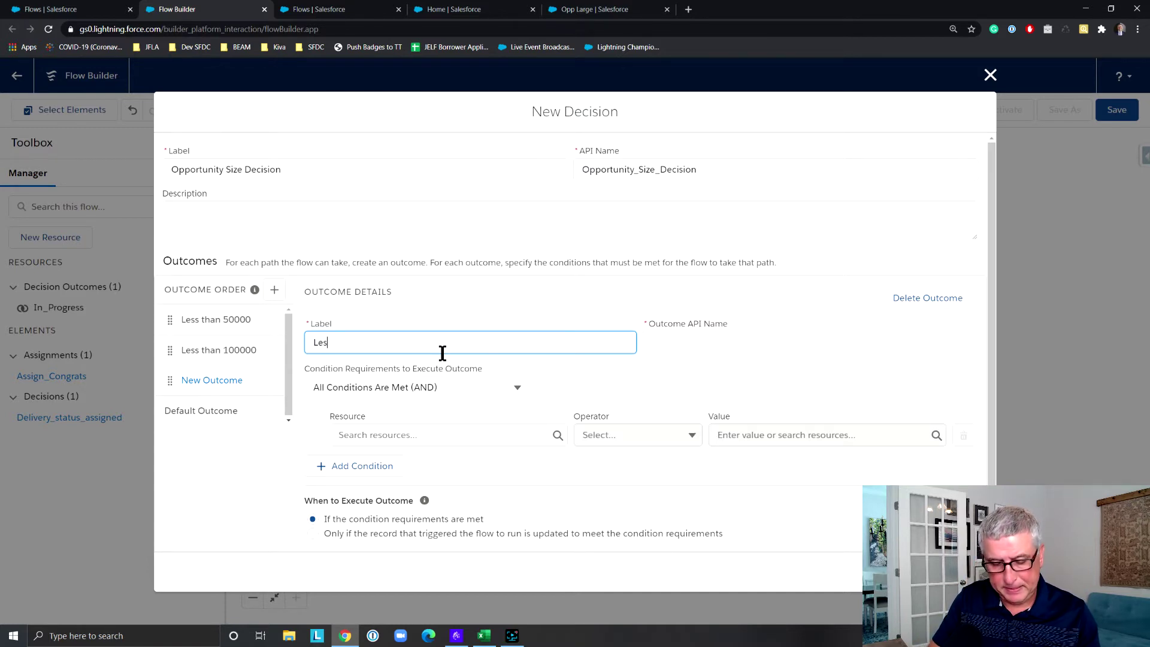
{"action": "type", "text": "s than"}
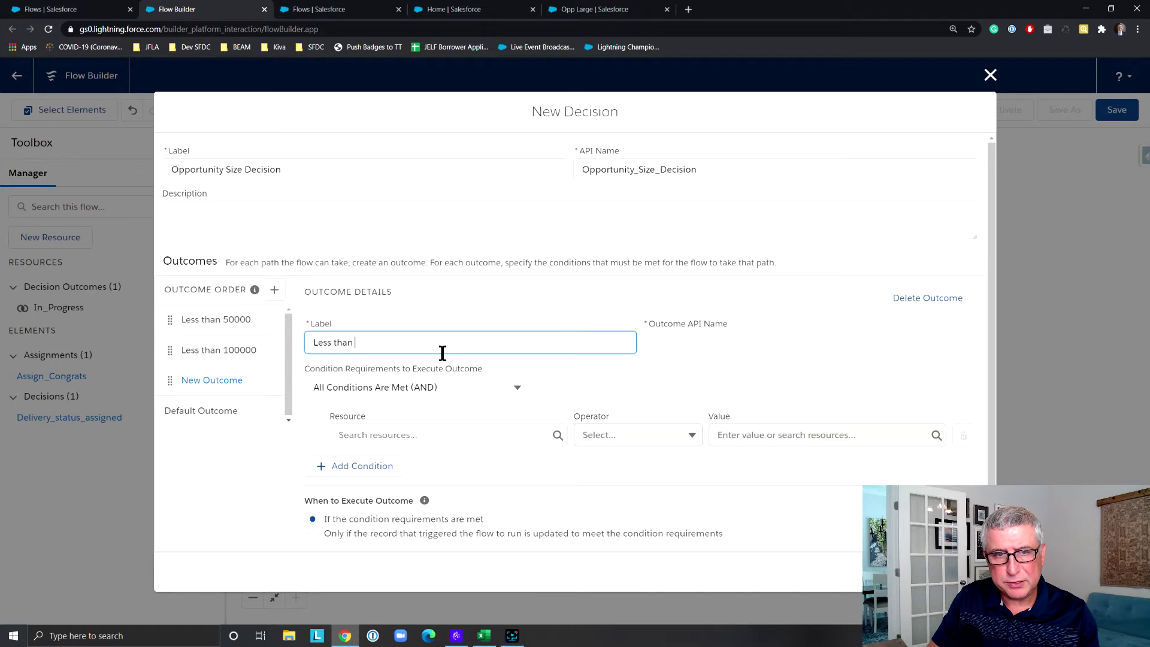
{"action": "type", "text": "250000"}
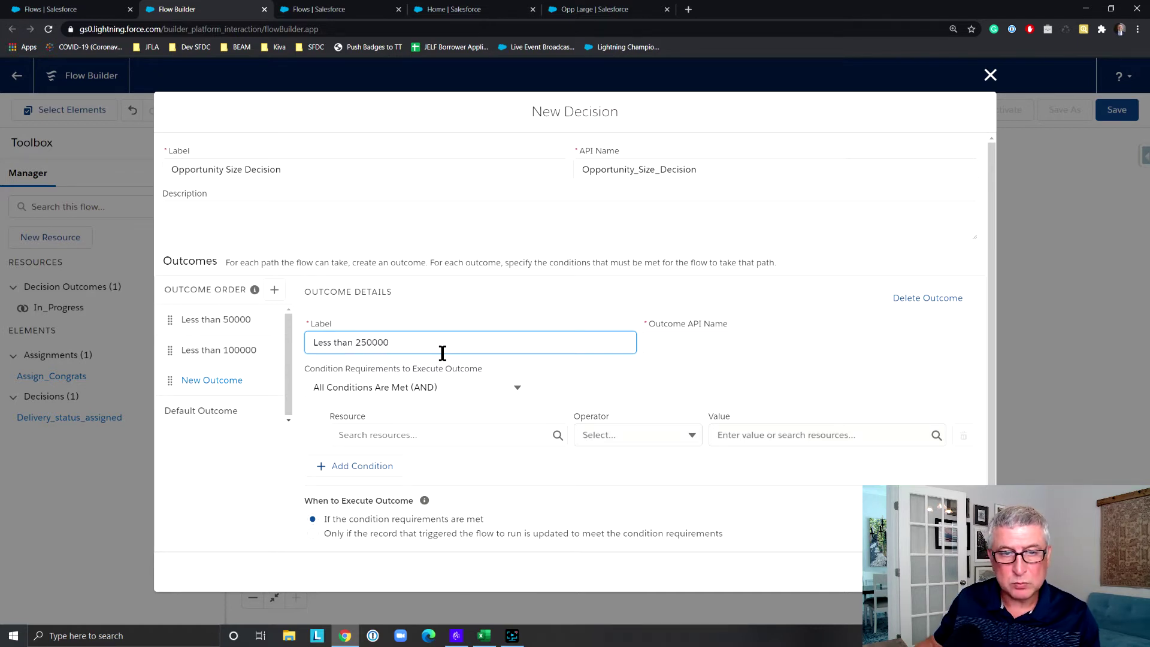
{"action": "left_click", "coordinate": [732, 347]}
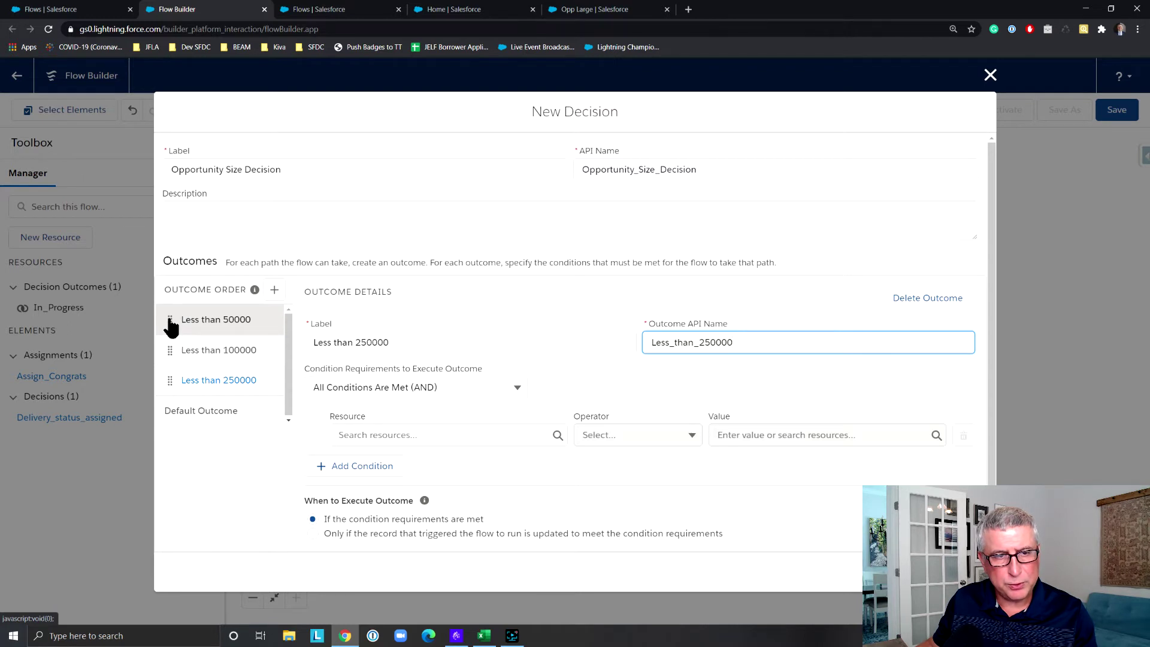
{"action": "left_click", "coordinate": [170, 390]}
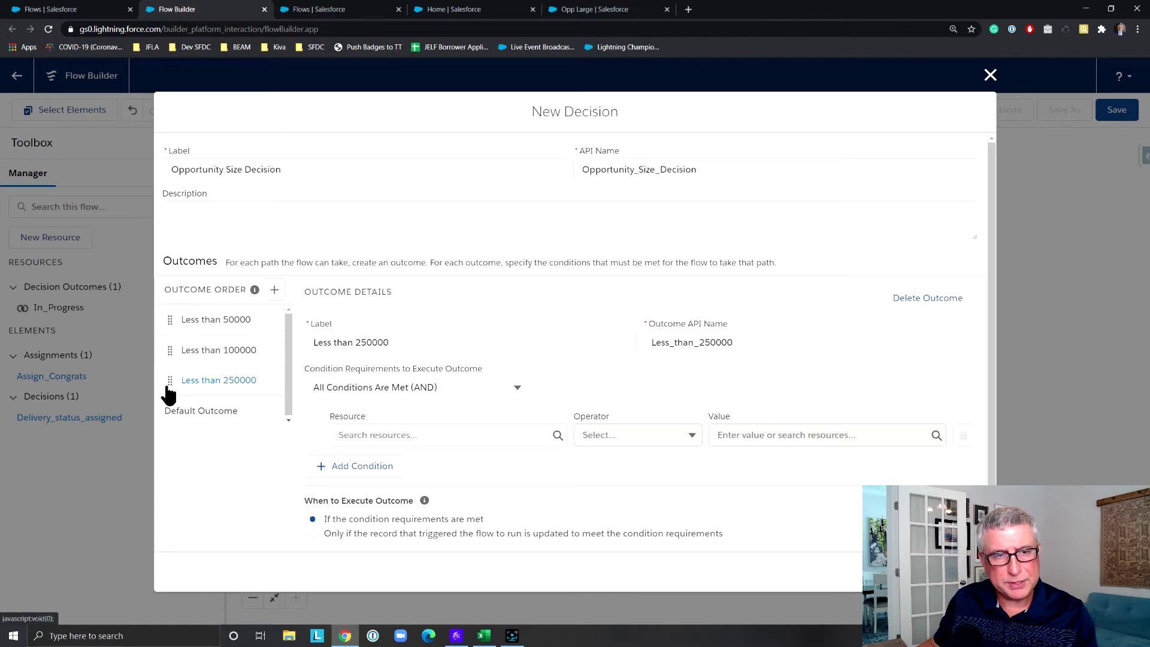
Define the "Less than 250000" outcome's condition as $Record > Amount Less Than 250000
{"action": "left_click", "coordinate": [439, 437]}
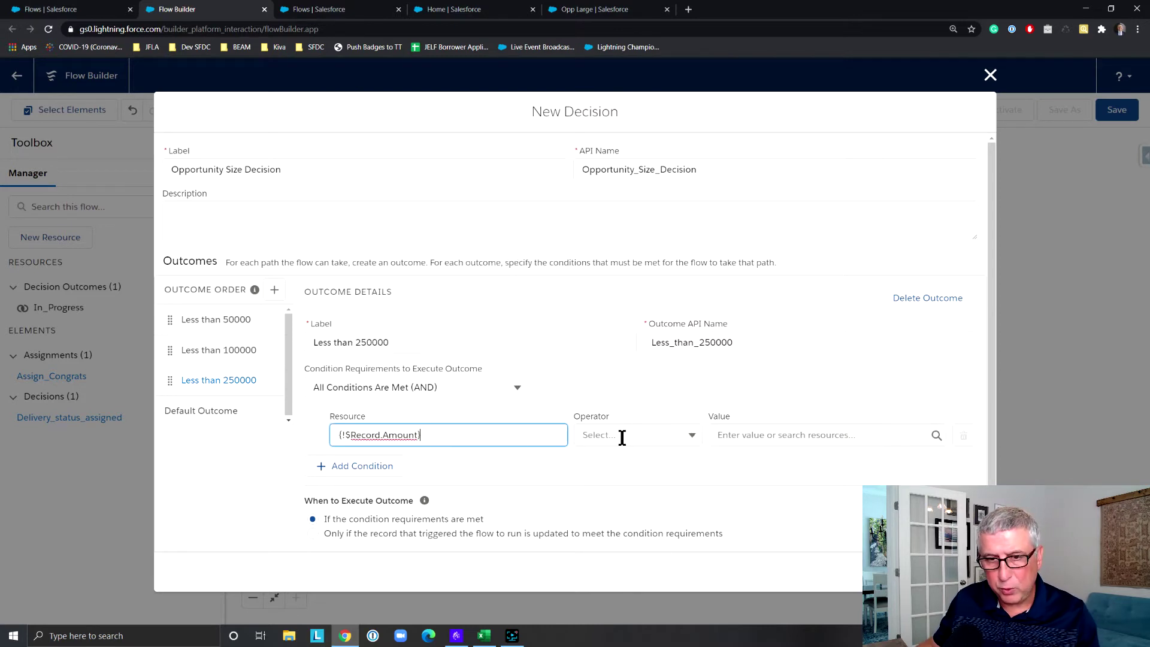
{"action": "left_click", "coordinate": [621, 436]}
{"action": "left_click", "coordinate": [650, 345]}
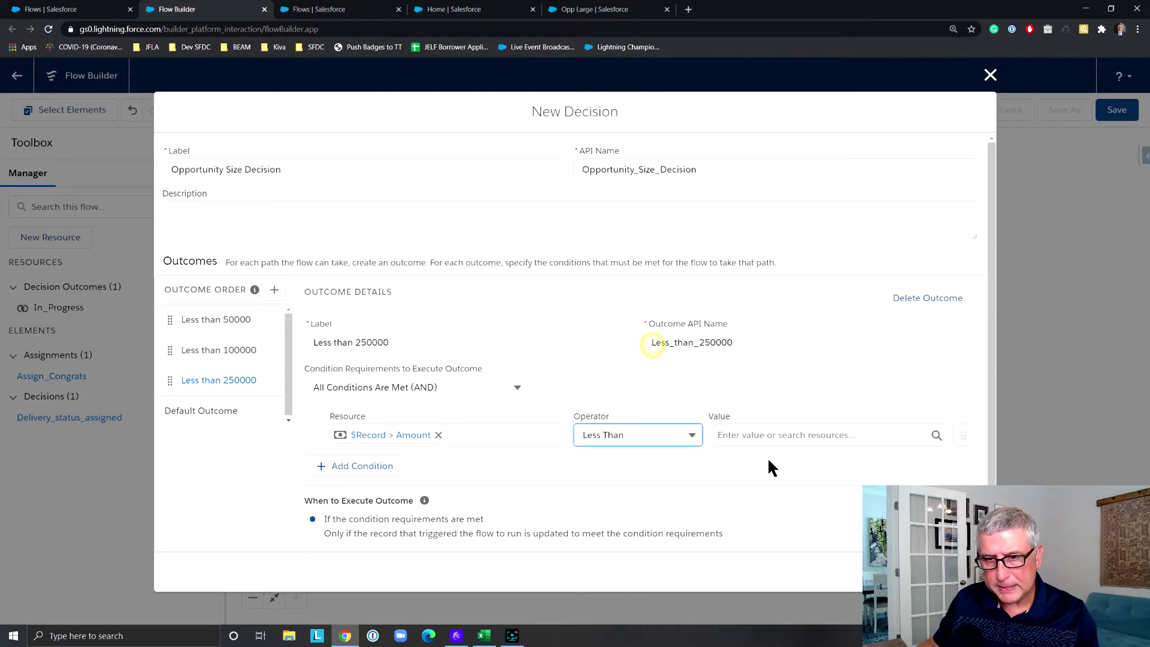
{"action": "left_click", "coordinate": [761, 435]}
{"action": "type", "text": "250000"}
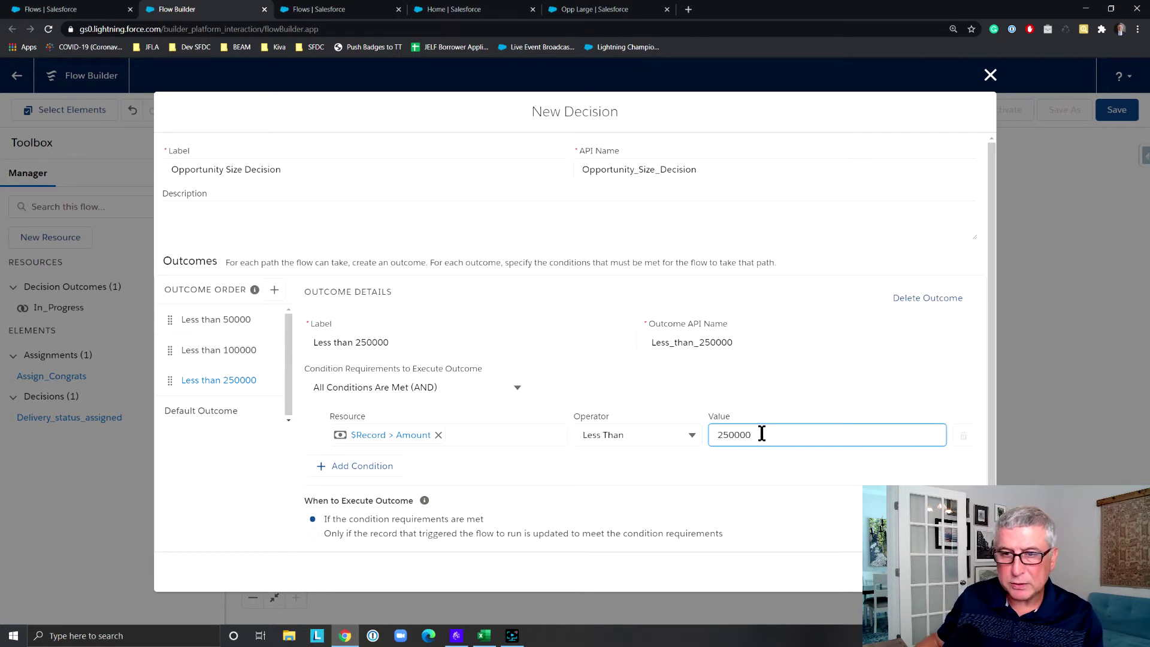
{"action": "left_click", "coordinate": [771, 473]}
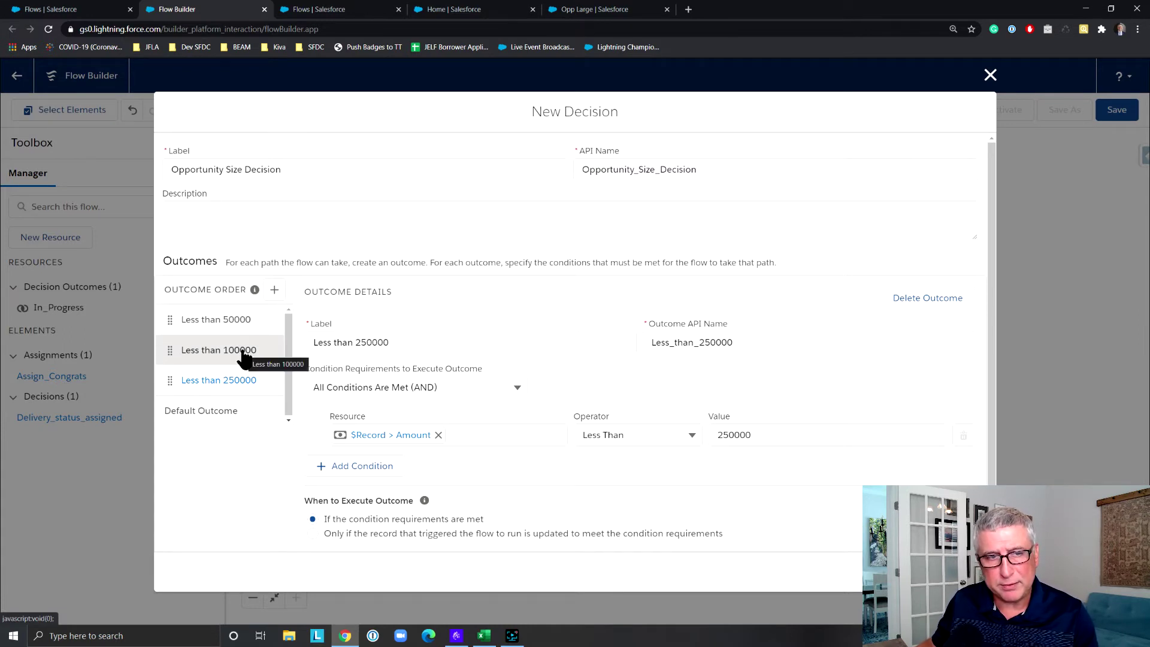
{"action": "left_click", "coordinate": [274, 289]}
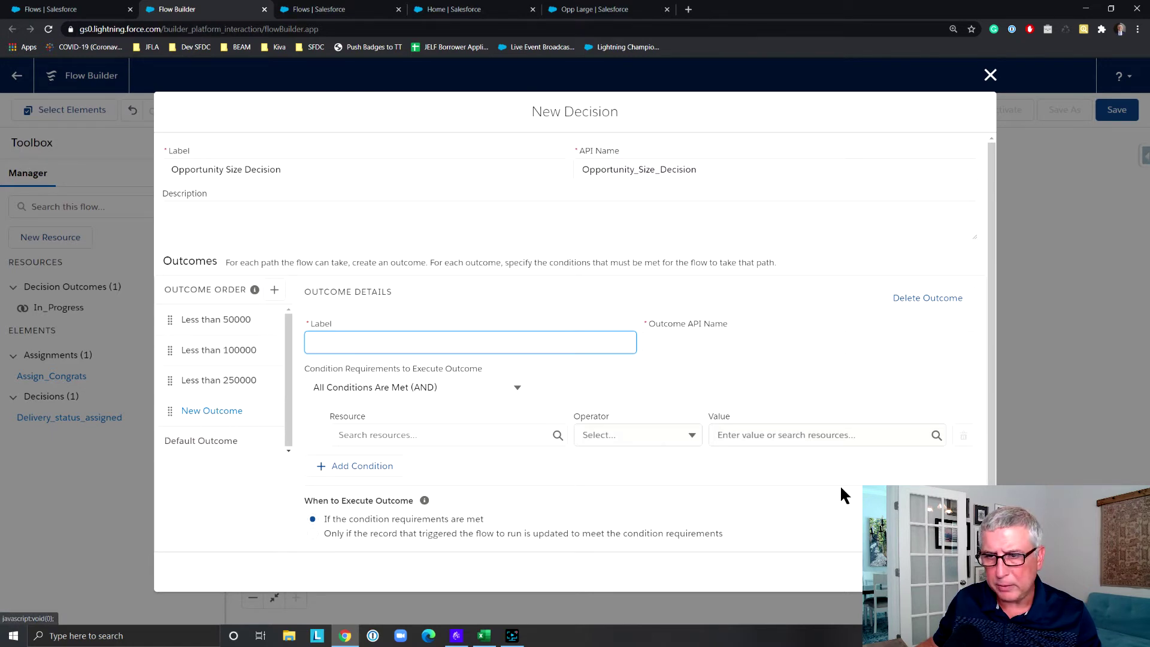
{"action": "scroll", "coordinate": [799, 476], "scroll_direction": "down", "scroll_amount": 1}
{"action": "left_click", "coordinate": [925, 293]}
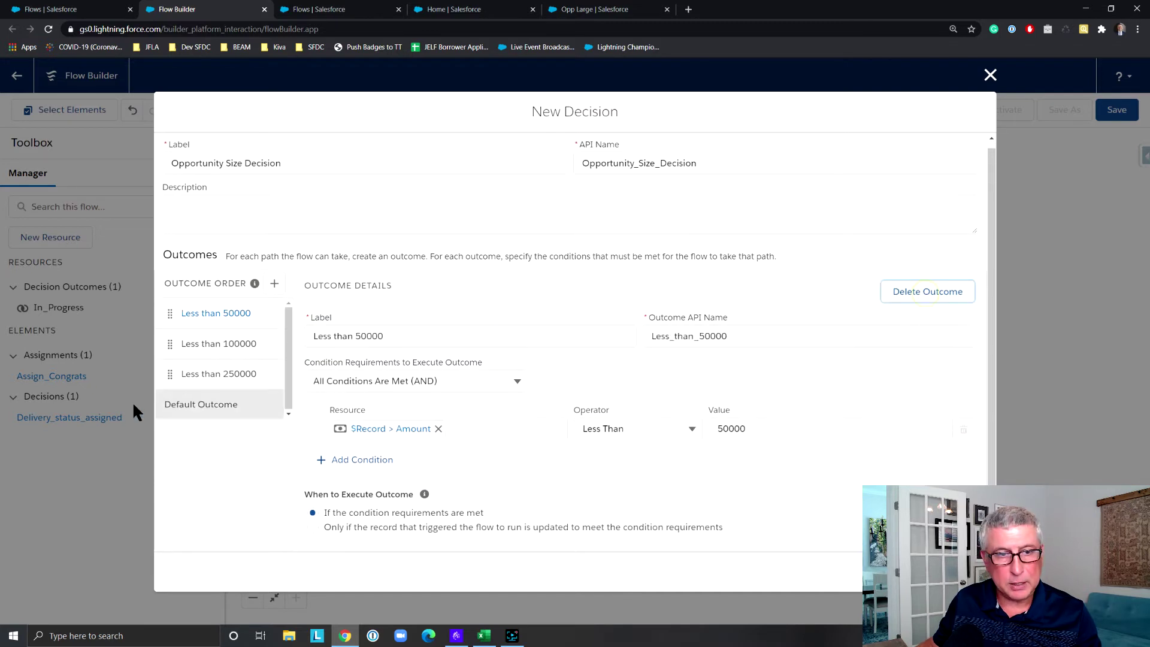
Rename the default outcome of the Opportunity Size Decision as XLarge and finish the decision
{"action": "left_click", "coordinate": [181, 407]}
{"action": "left_click", "coordinate": [422, 341]}
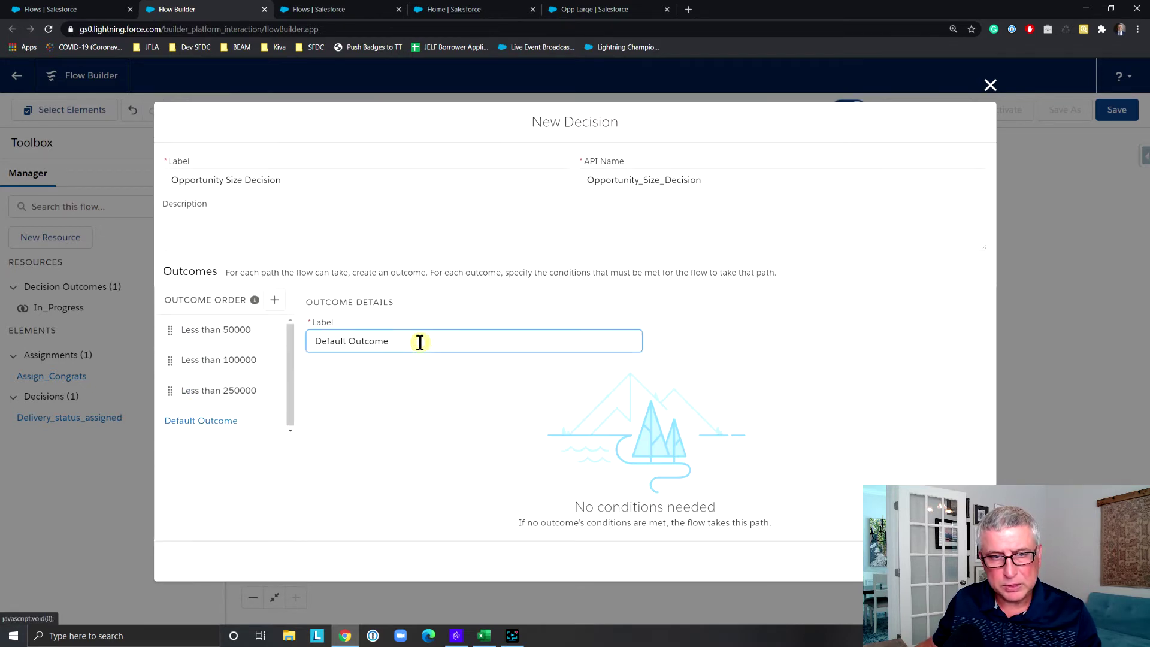
{"action": "key", "text": "ctrl+a"}
{"action": "type", "text": "X"}
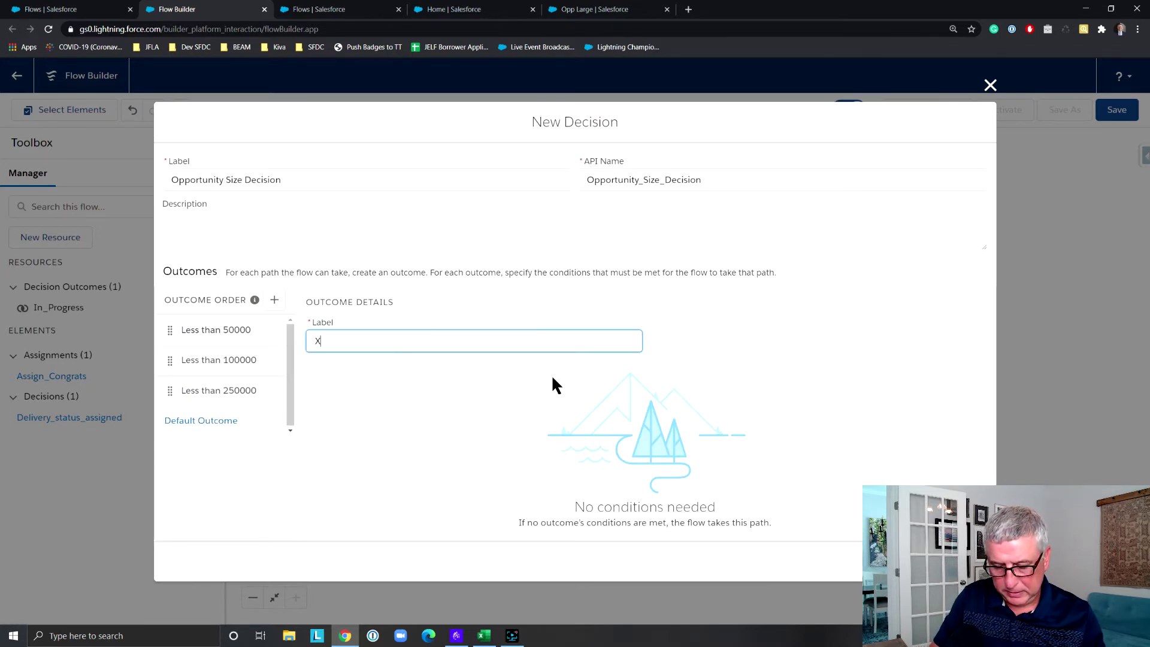
{"action": "type", "text": "Large"}
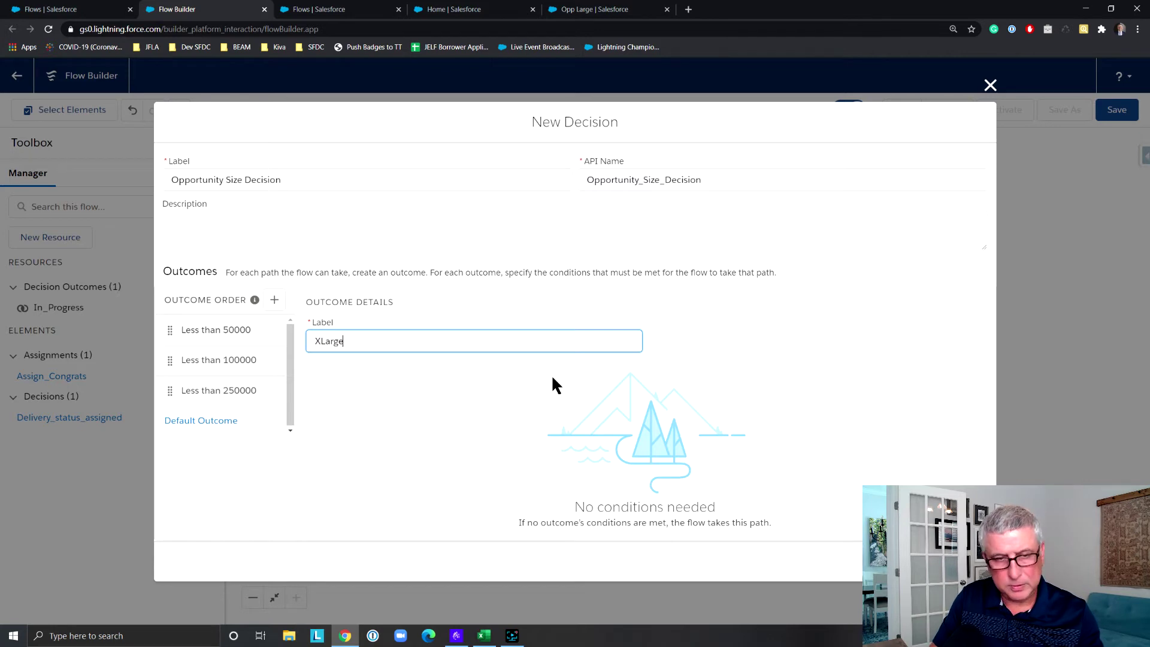
{"action": "left_click", "coordinate": [556, 453]}
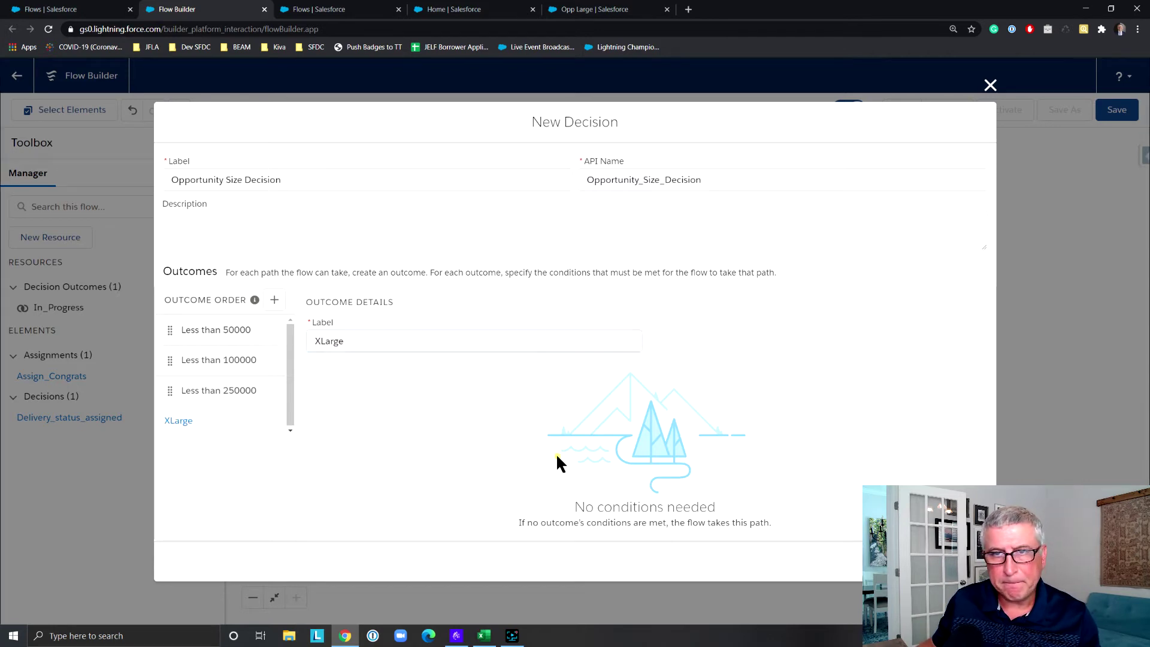
{"action": "left_click", "coordinate": [964, 560]}
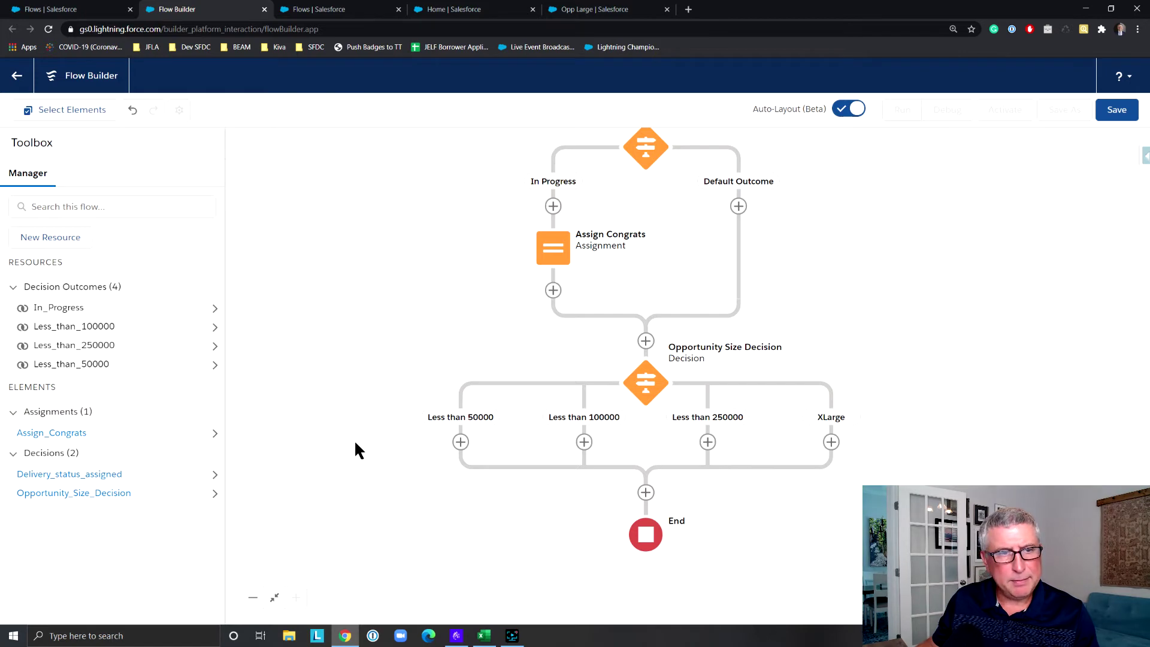
Add an Assignment element to the "Less than 50000" branch, labelled "Assign Small" with the API name Assign_Small
{"action": "left_click", "coordinate": [460, 442]}
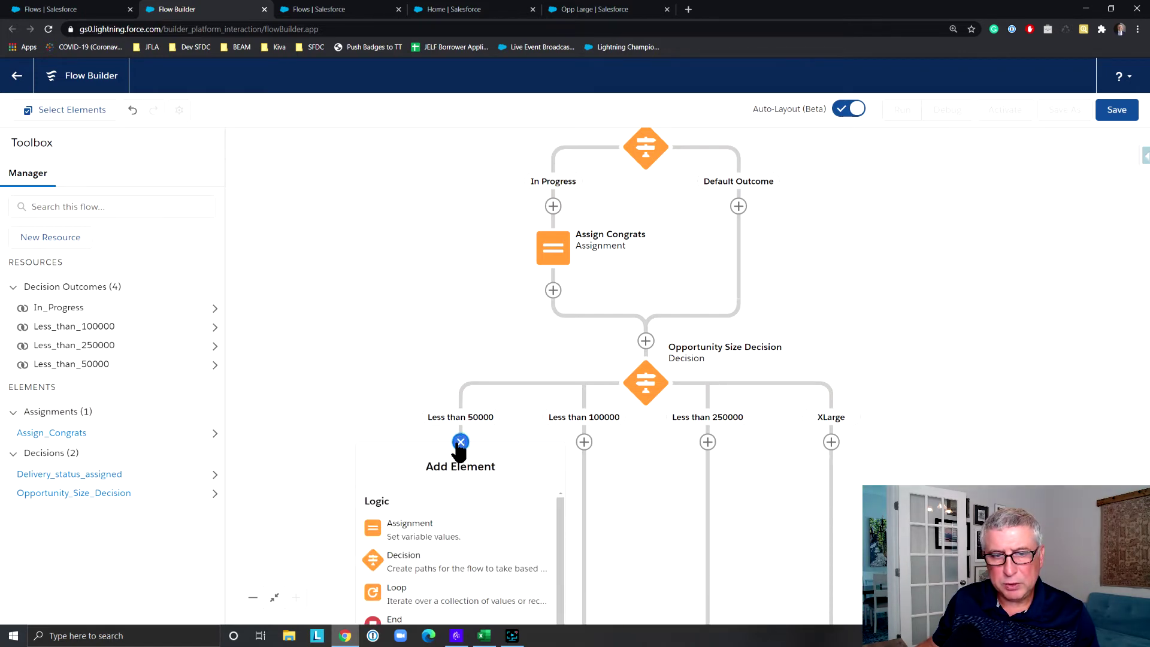
{"action": "left_click", "coordinate": [457, 537]}
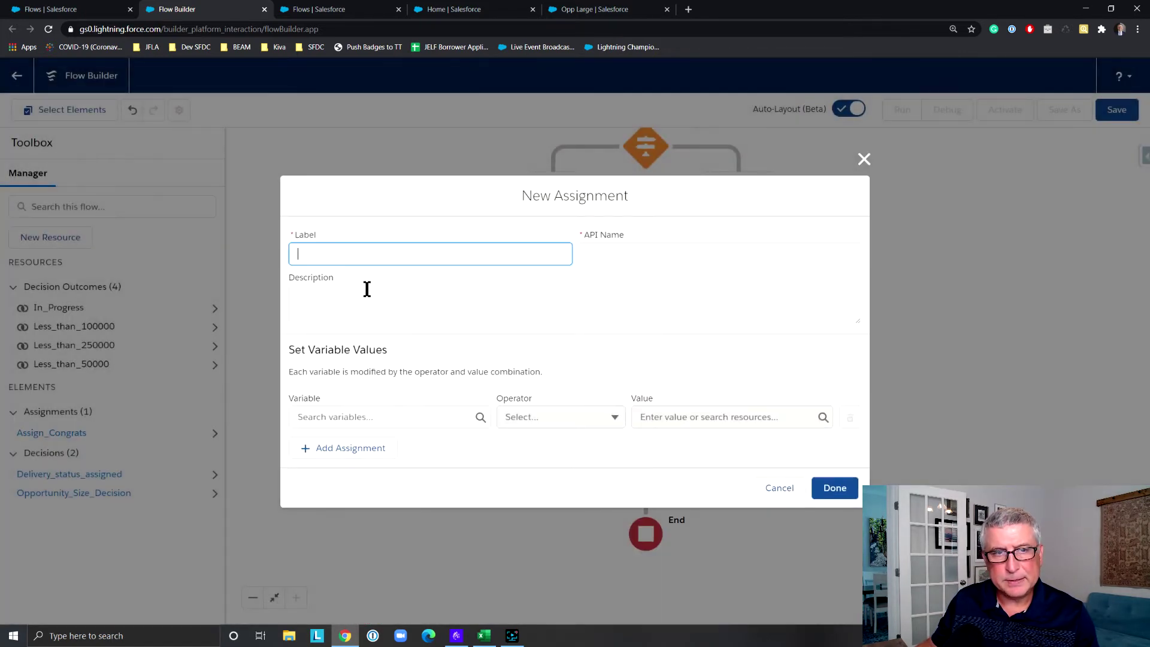
{"action": "type", "text": "As"}
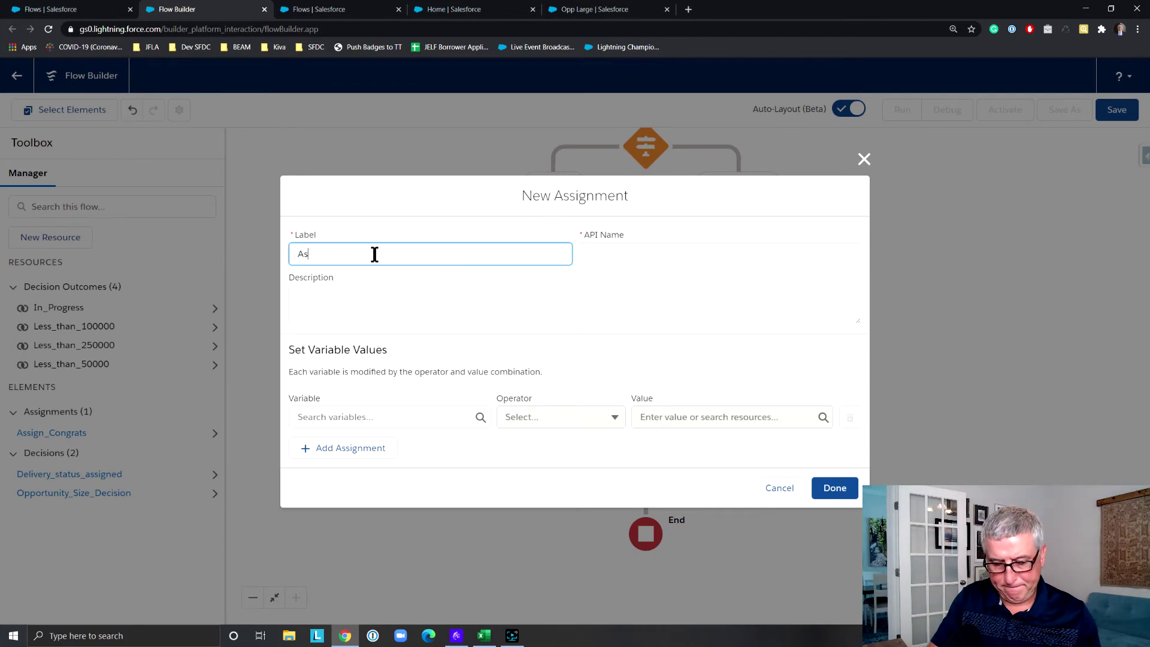
{"action": "type", "text": "sign Smal"}
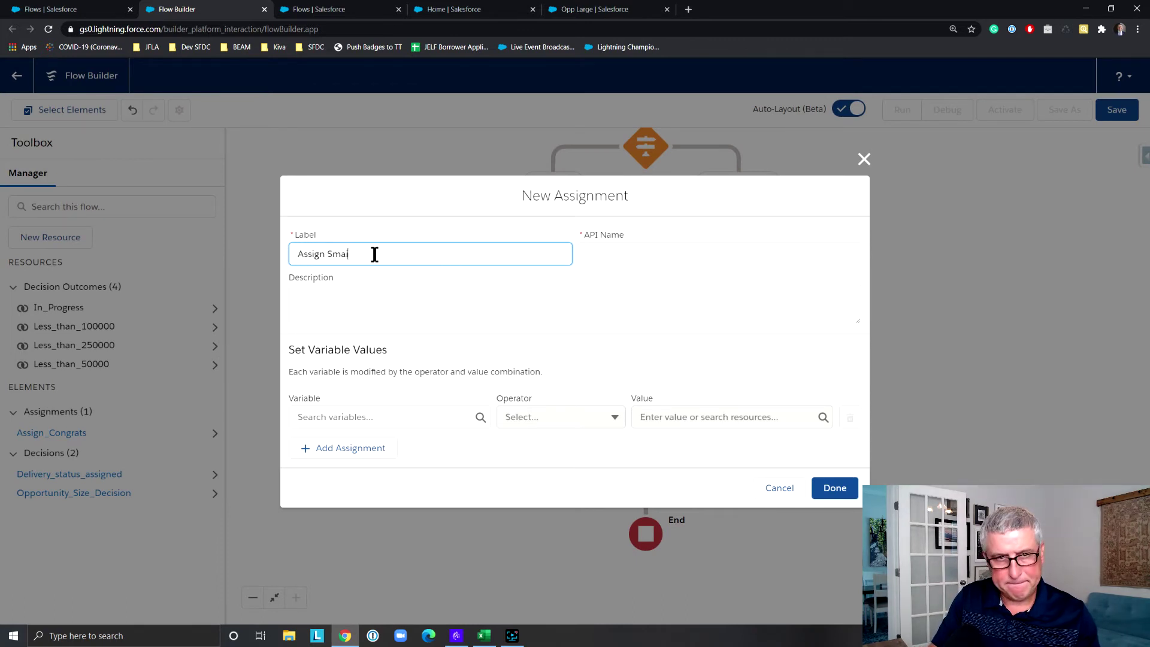
{"action": "type", "text": "l"}
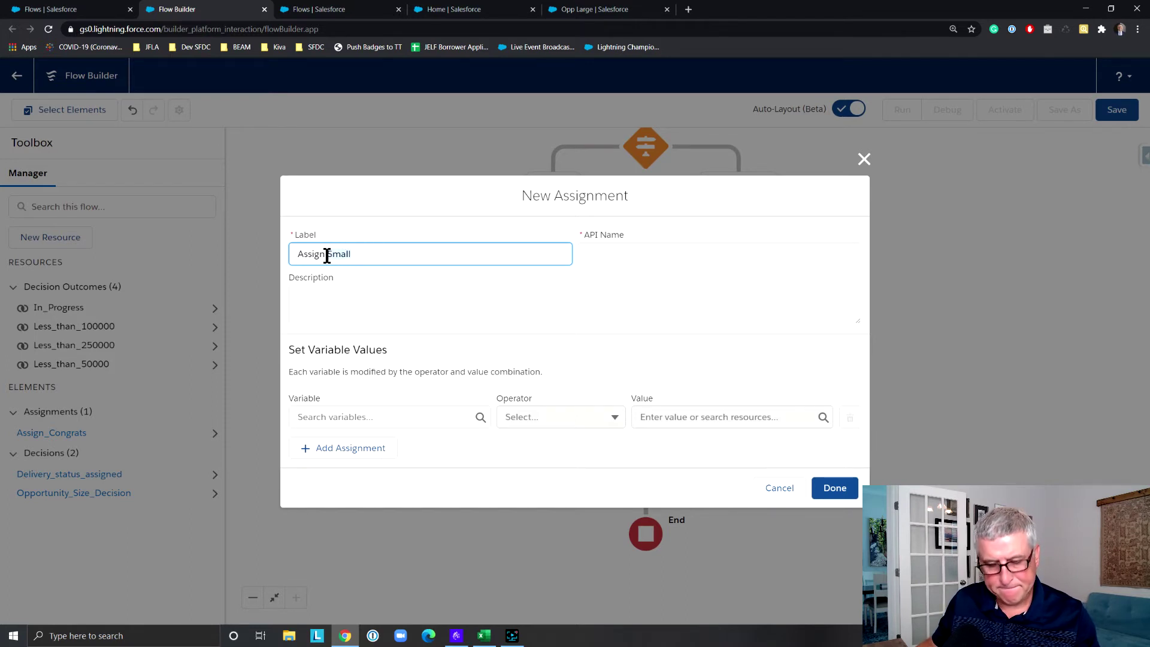
{"action": "left_click", "coordinate": [618, 254]}
Make the Assign Small assignment add "- Small Deal" to $Record > Description, using the Add operator, and finish it
{"action": "left_click", "coordinate": [411, 418]}
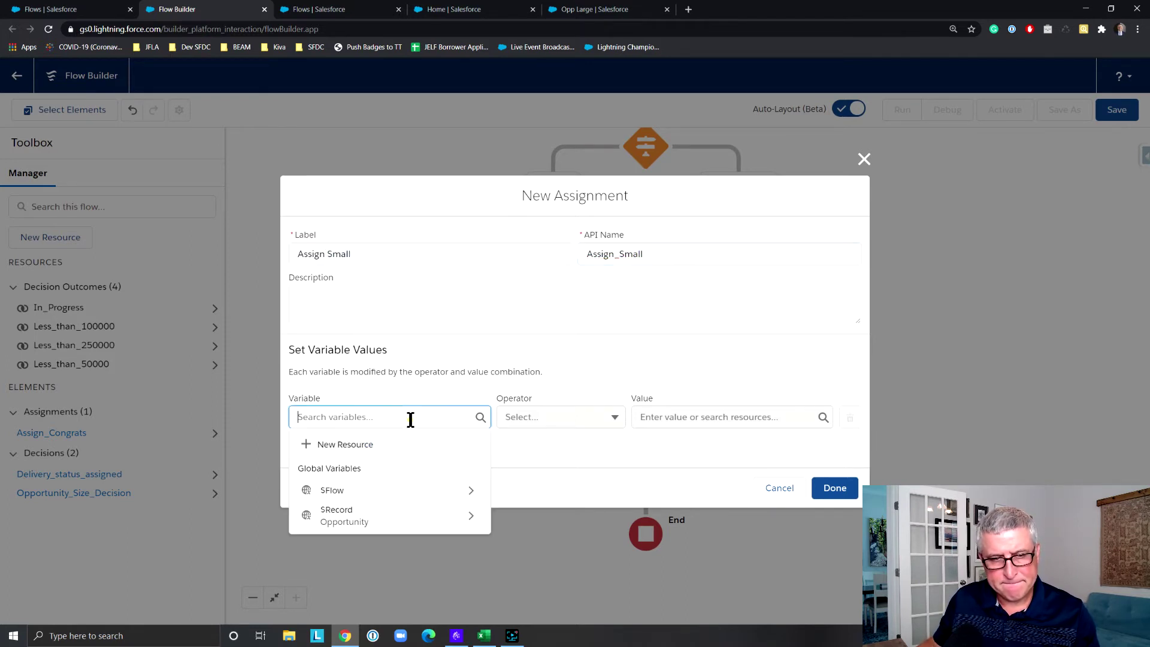
{"action": "left_click", "coordinate": [465, 518]}
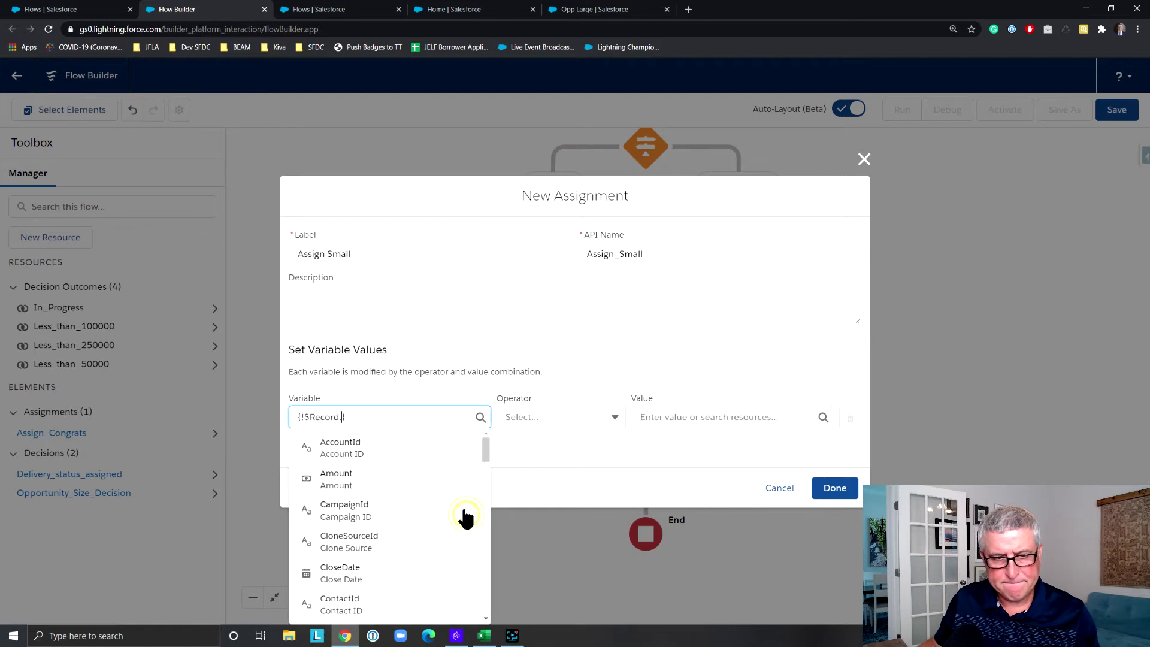
{"action": "type", "text": "Desc"}
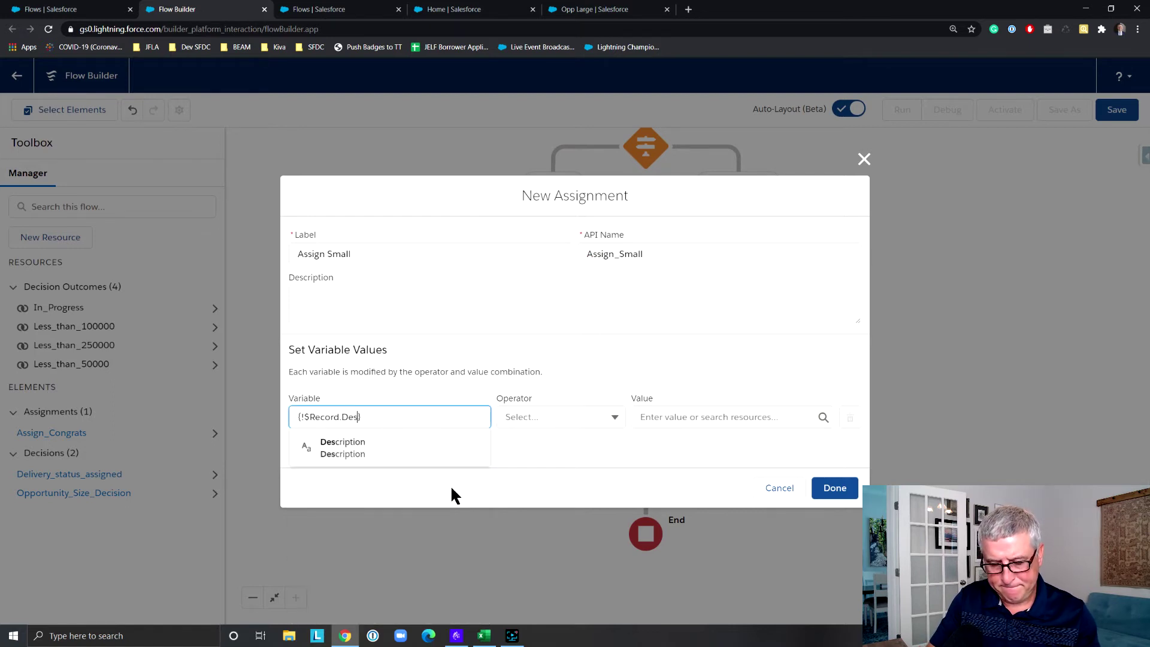
{"action": "left_click", "coordinate": [396, 447]}
{"action": "left_click", "coordinate": [616, 422]}
{"action": "left_click", "coordinate": [595, 470]}
{"action": "left_click", "coordinate": [658, 418]}
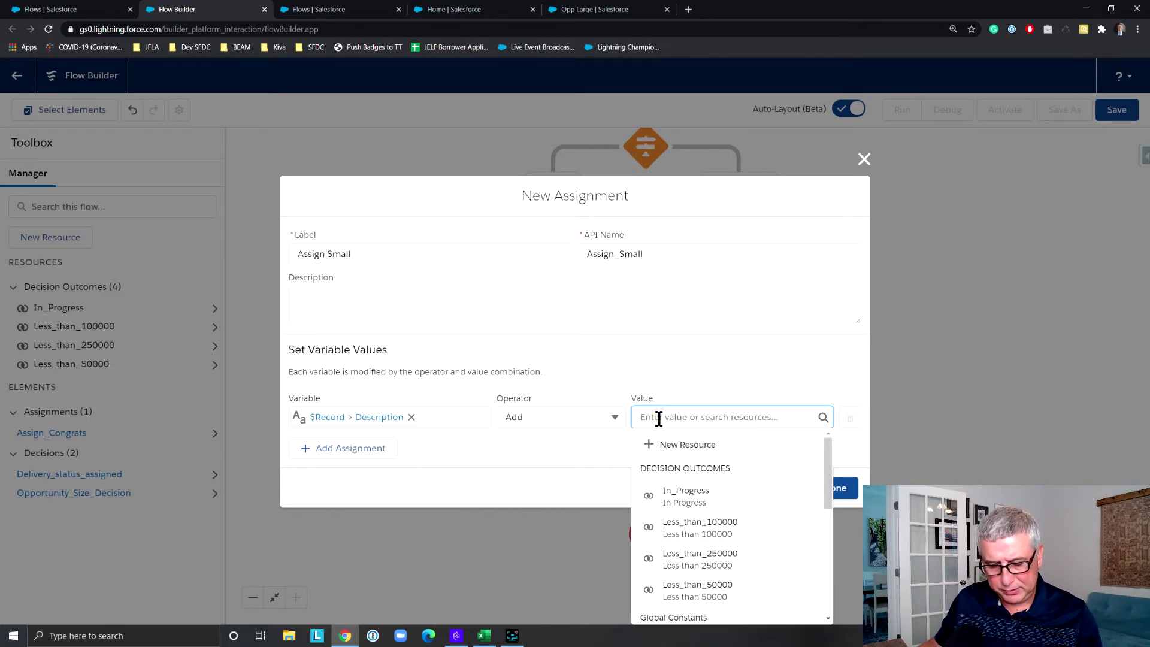
{"action": "type", "text": "-"}
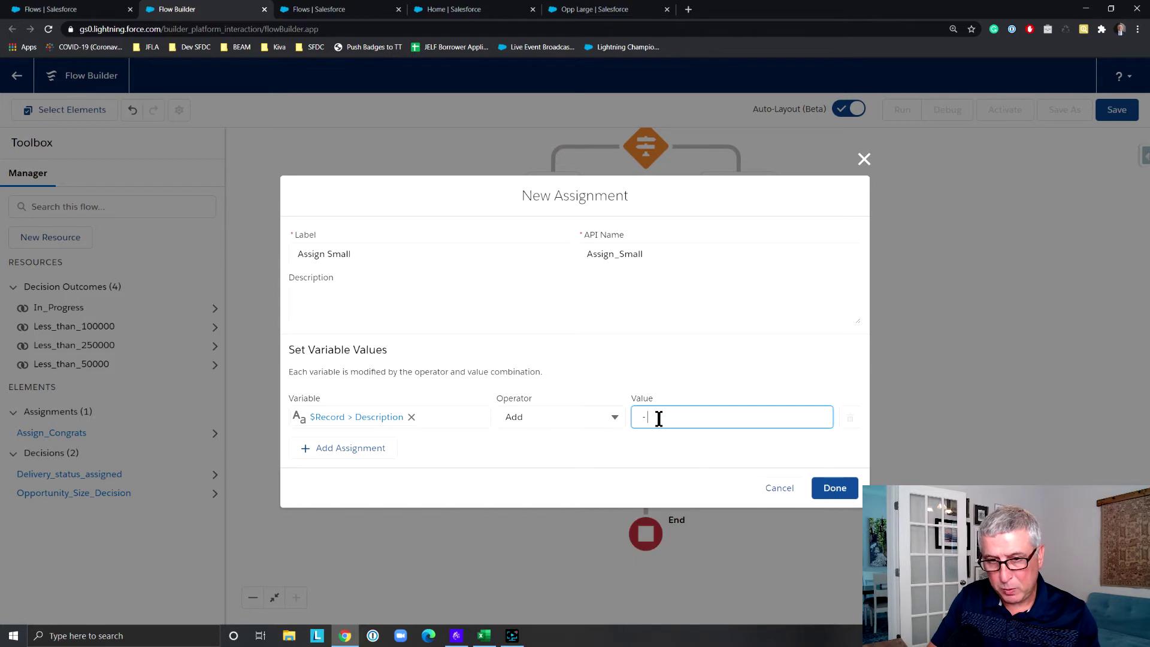
{"action": "type", "text": " Small"}
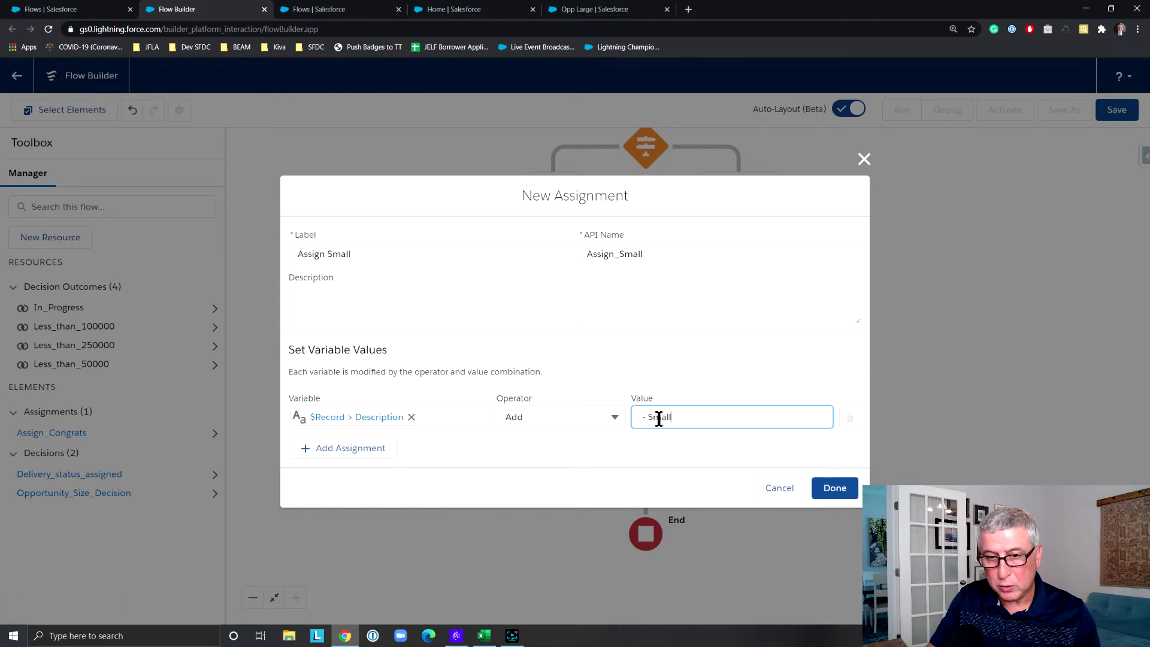
{"action": "type", "text": " Deal"}
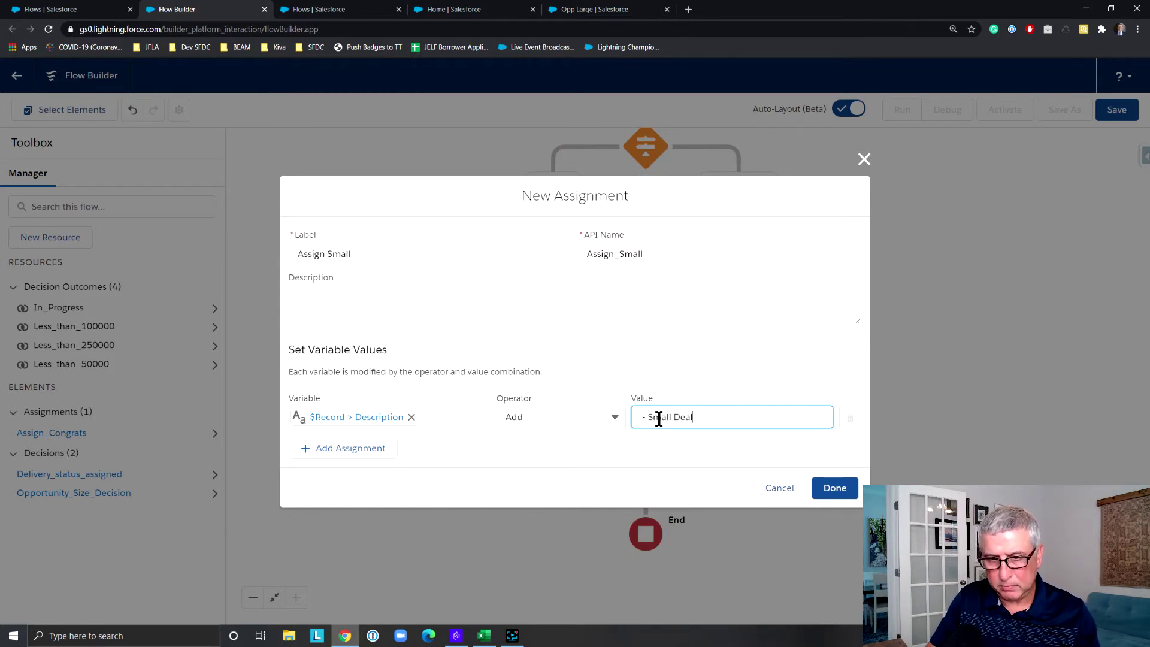
{"action": "left_click", "coordinate": [844, 497]}
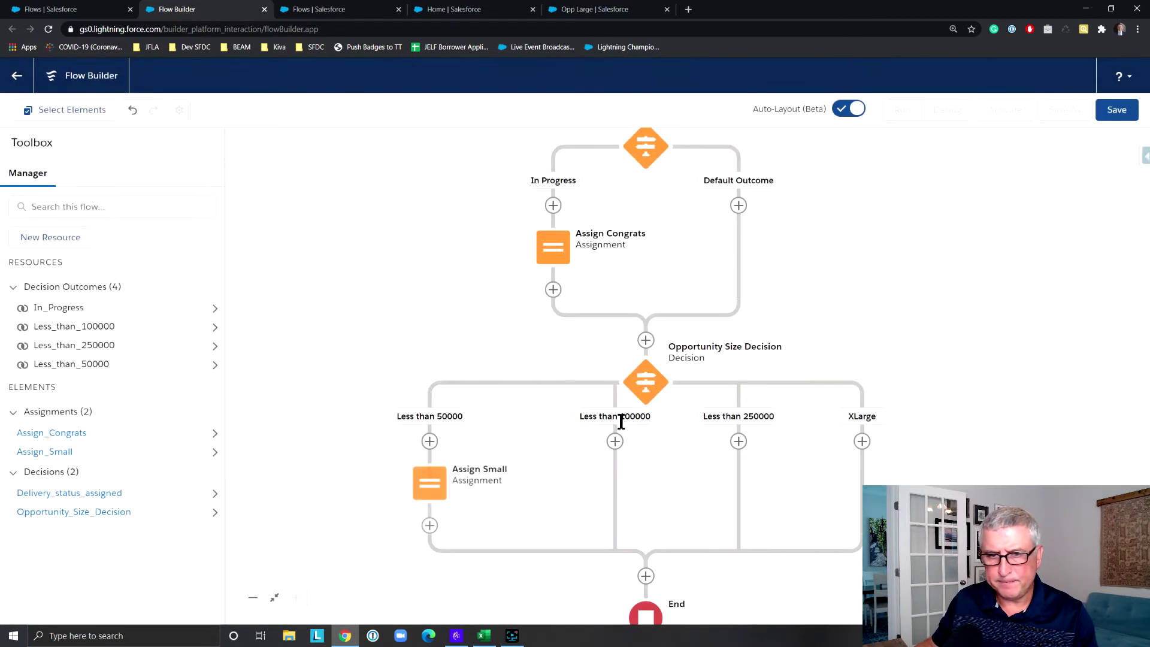
Add an Assignment element to the "Less than 100000" branch, labelled "Assign Medium" with the API name Assign_Medium
{"action": "left_click", "coordinate": [616, 442]}
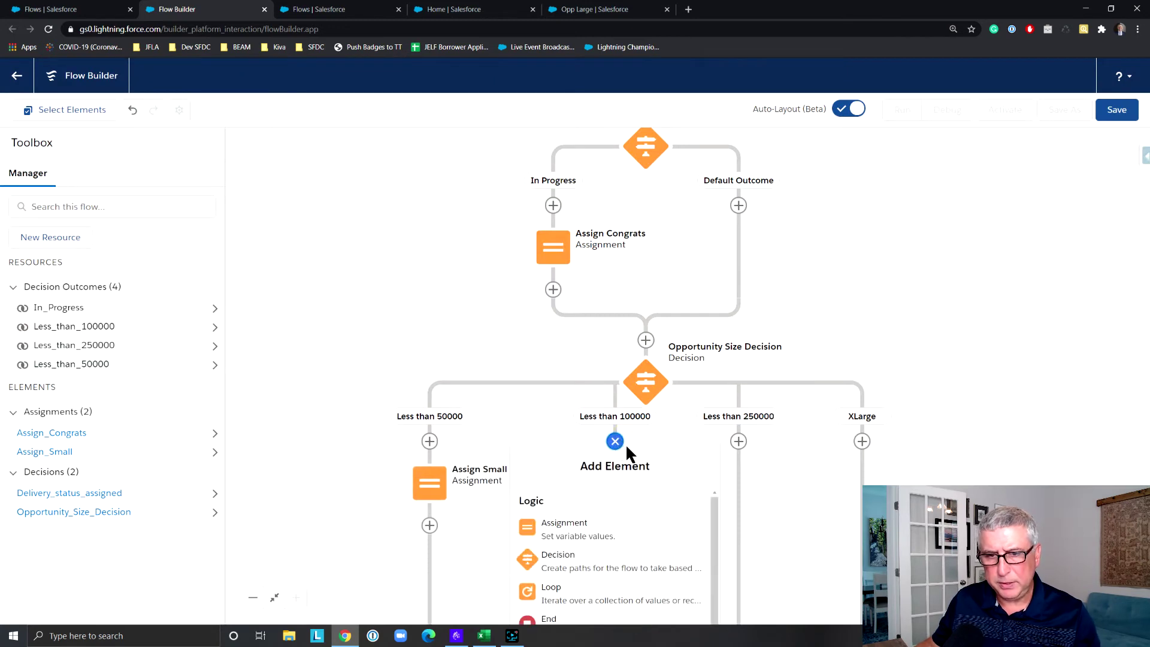
{"action": "left_click", "coordinate": [622, 533]}
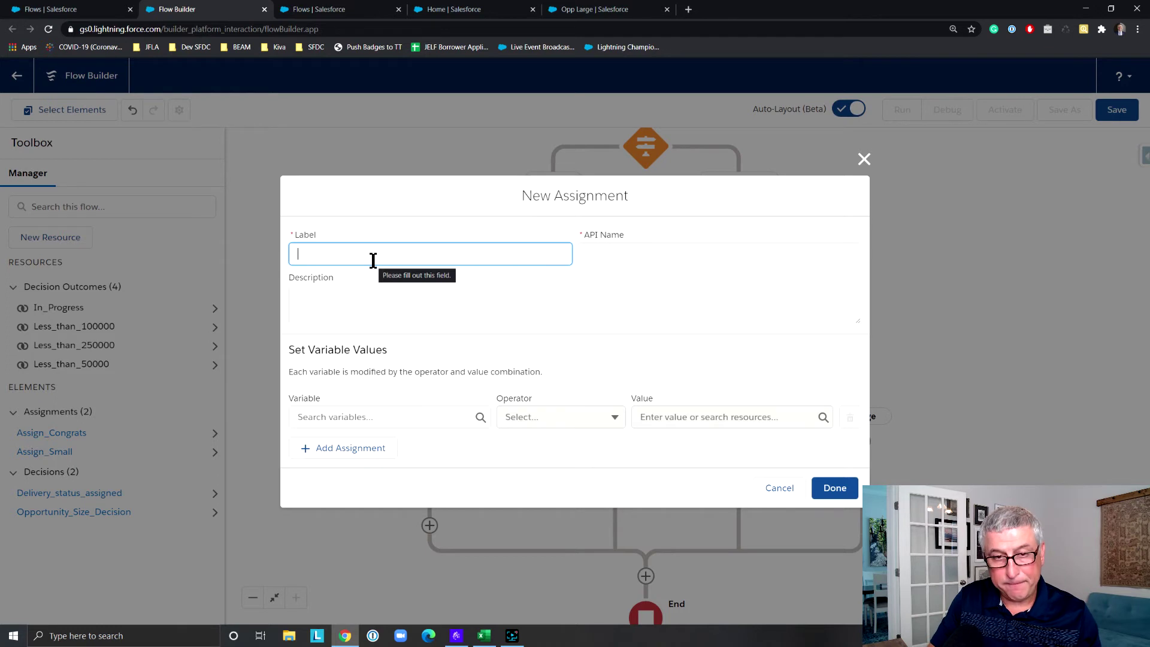
{"action": "type", "text": "gn Medium"}
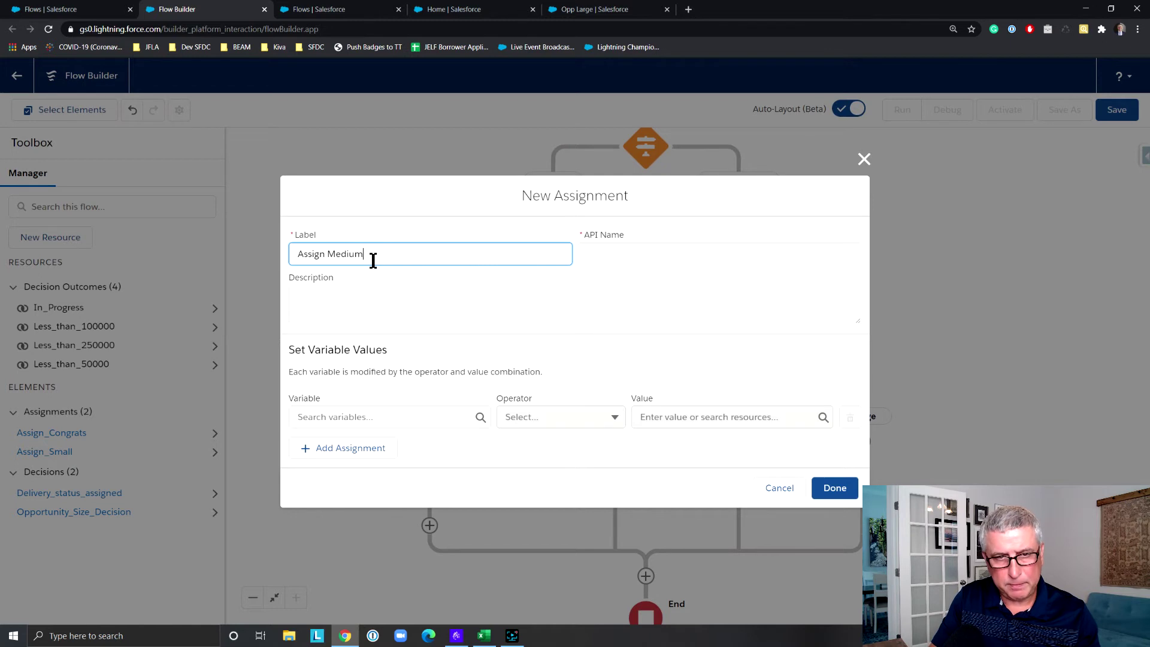
{"action": "left_click_drag", "start_coordinate": [363, 254], "coordinate": [327, 253]}
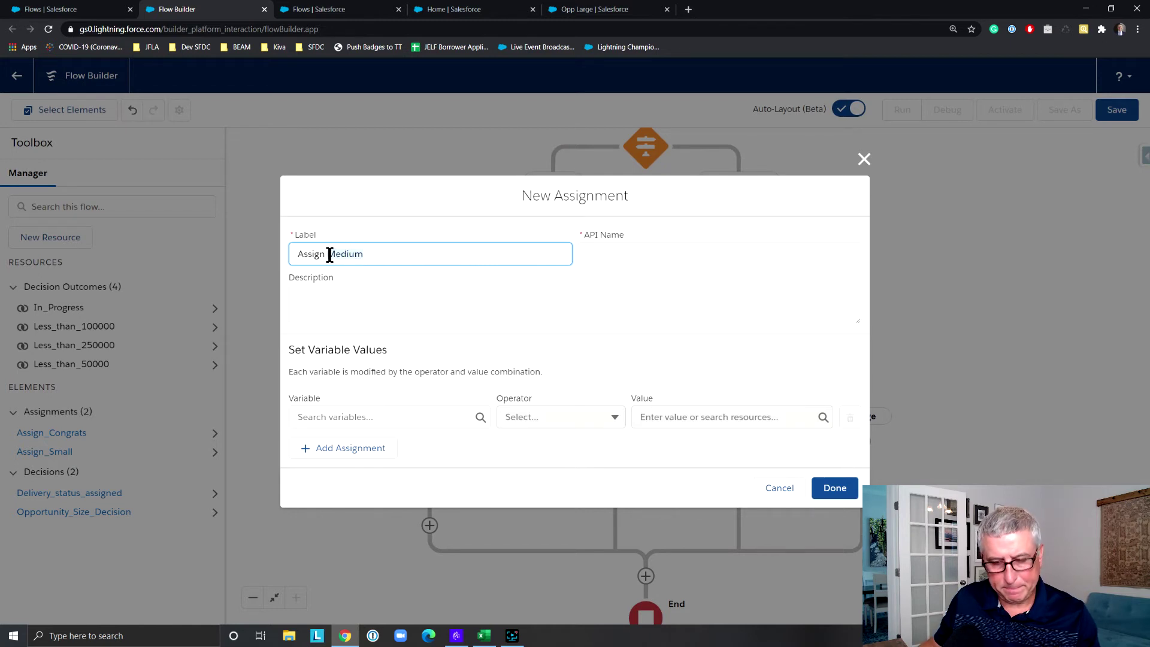
{"action": "left_click", "coordinate": [580, 252]}
Make the Assign Medium assignment add "- Medium Deal" to $Record > Description, using the Add operator, and finish it
{"action": "left_click", "coordinate": [416, 414]}
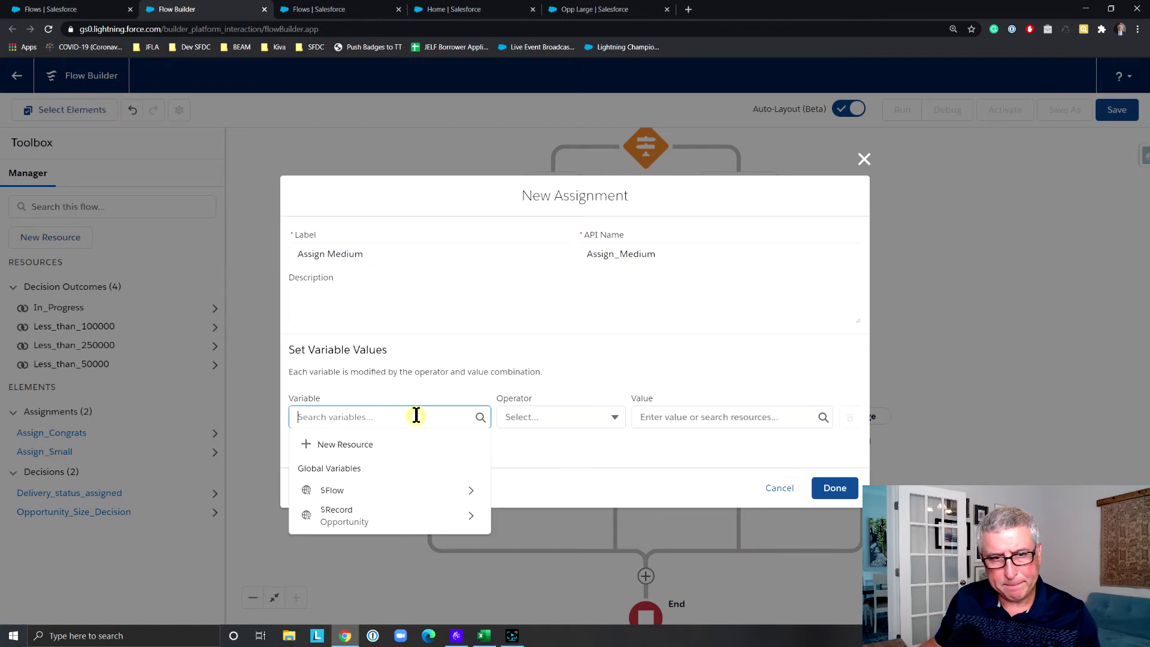
{"action": "left_click", "coordinate": [451, 526]}
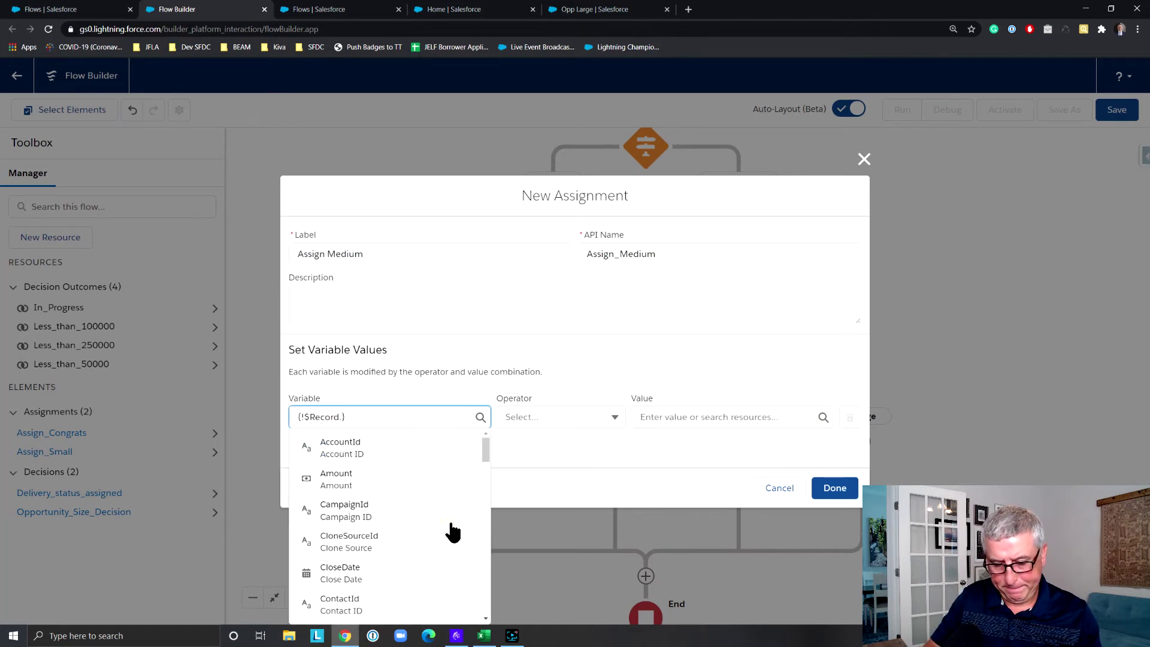
{"action": "type", "text": "desc"}
{"action": "left_click", "coordinate": [420, 453]}
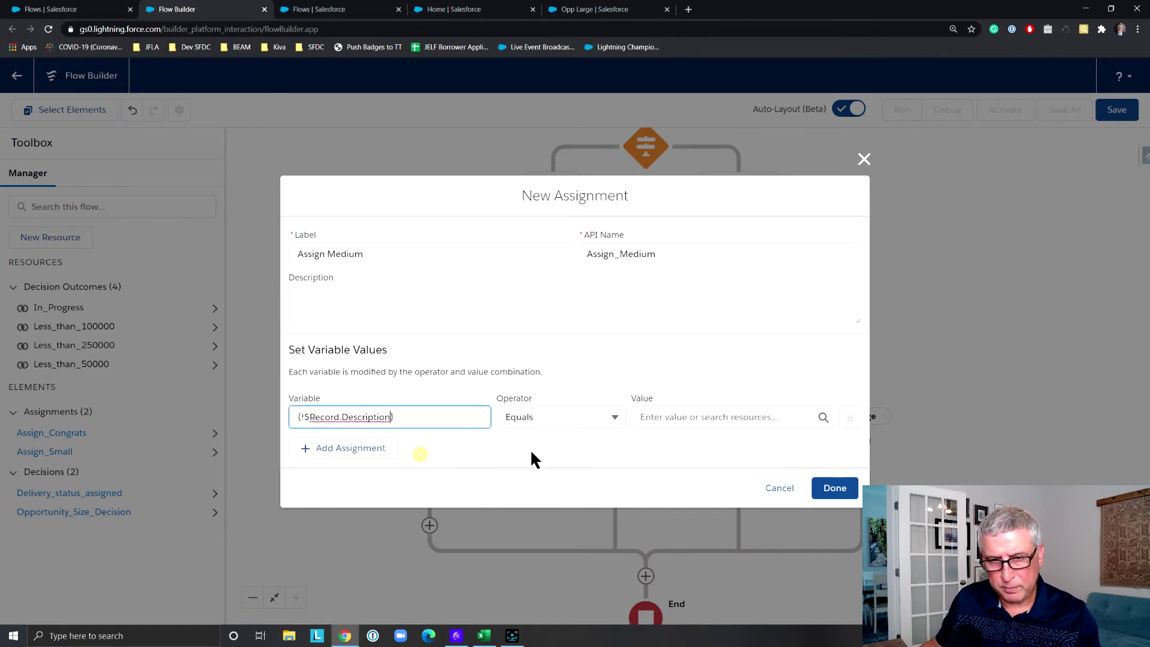
{"action": "left_click", "coordinate": [609, 419]}
{"action": "left_click", "coordinate": [606, 467]}
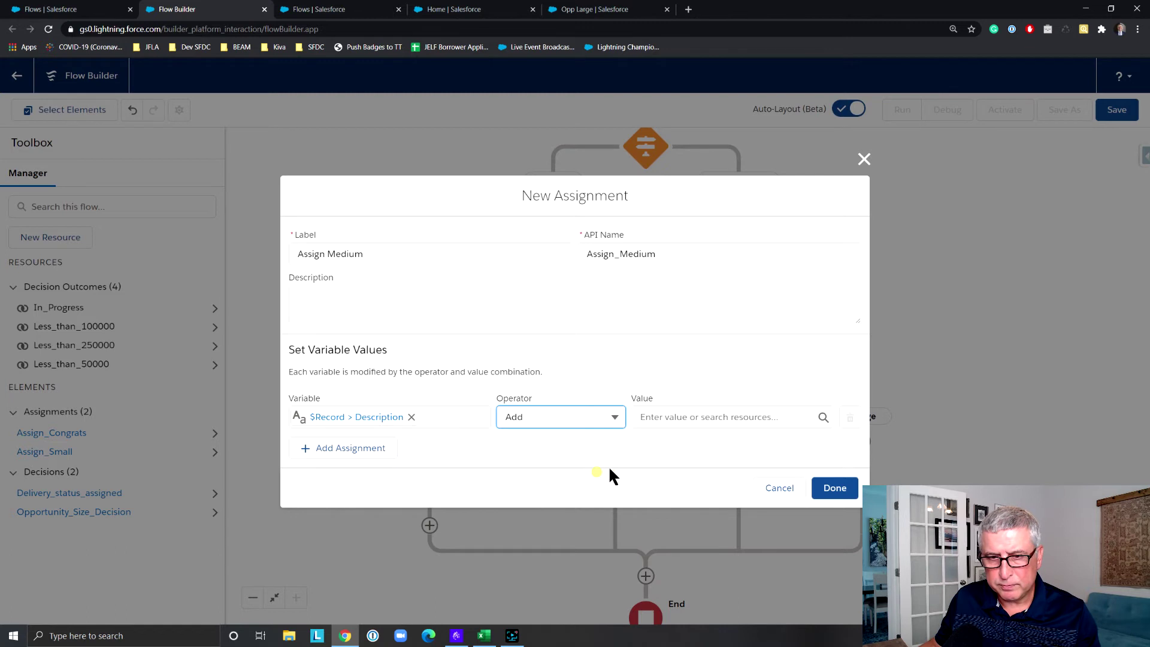
{"action": "left_click", "coordinate": [676, 419]}
{"action": "type", "text": "-"}
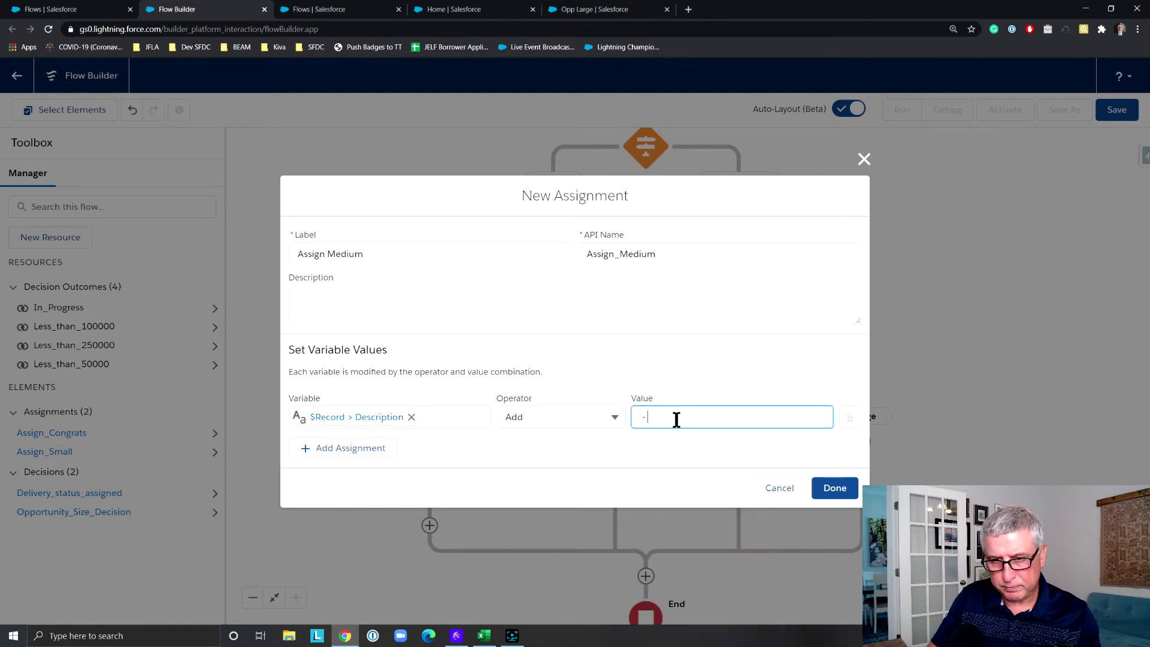
{"action": "type", "text": " Medium Deal"}
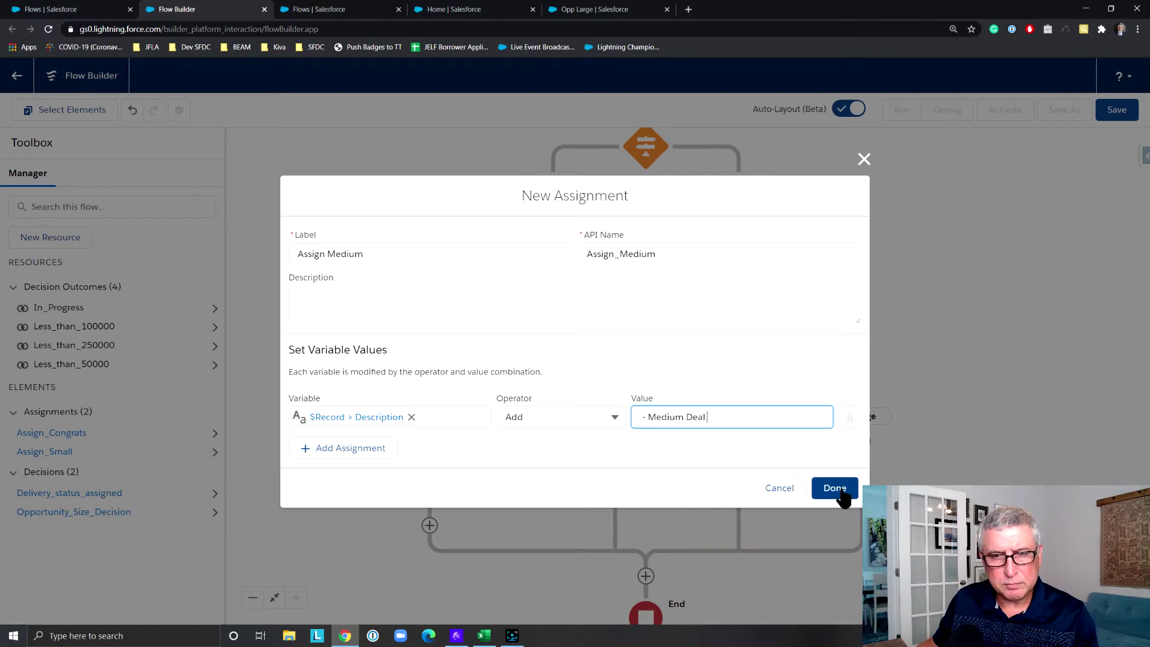
{"action": "left_click", "coordinate": [839, 489]}
Add an Assignment element to the "Less than 250000" branch, labelled "Assign Large" with the API name Assign_Large
{"action": "left_click", "coordinate": [770, 442]}
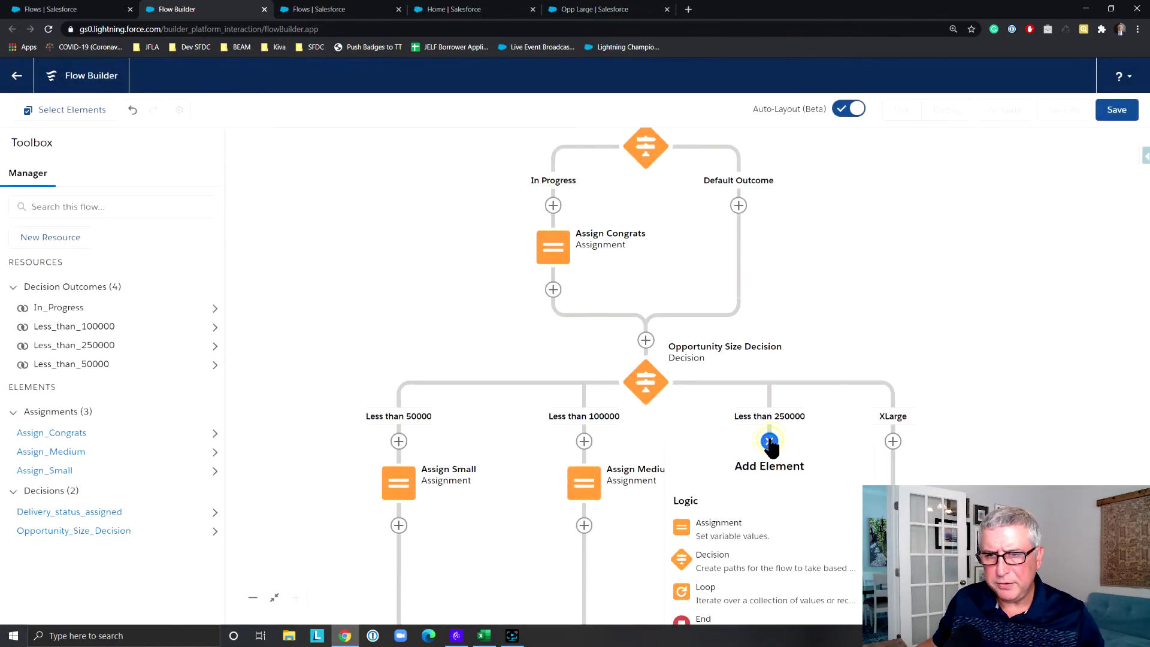
{"action": "left_click", "coordinate": [755, 527]}
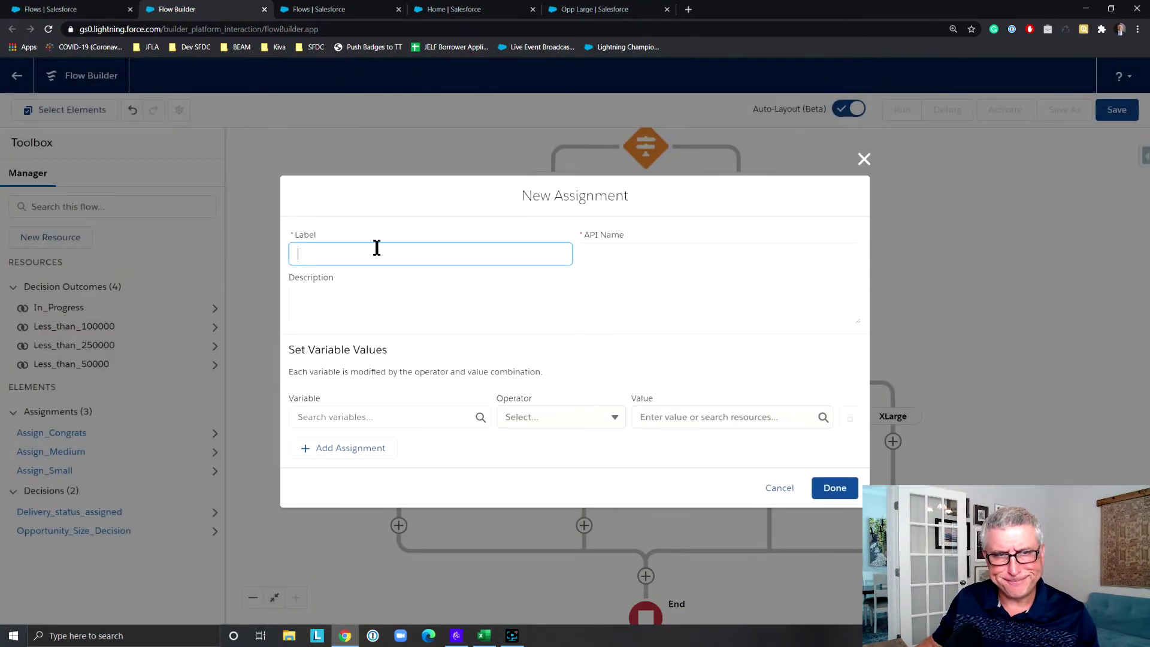
{"action": "type", "text": "Assign "}
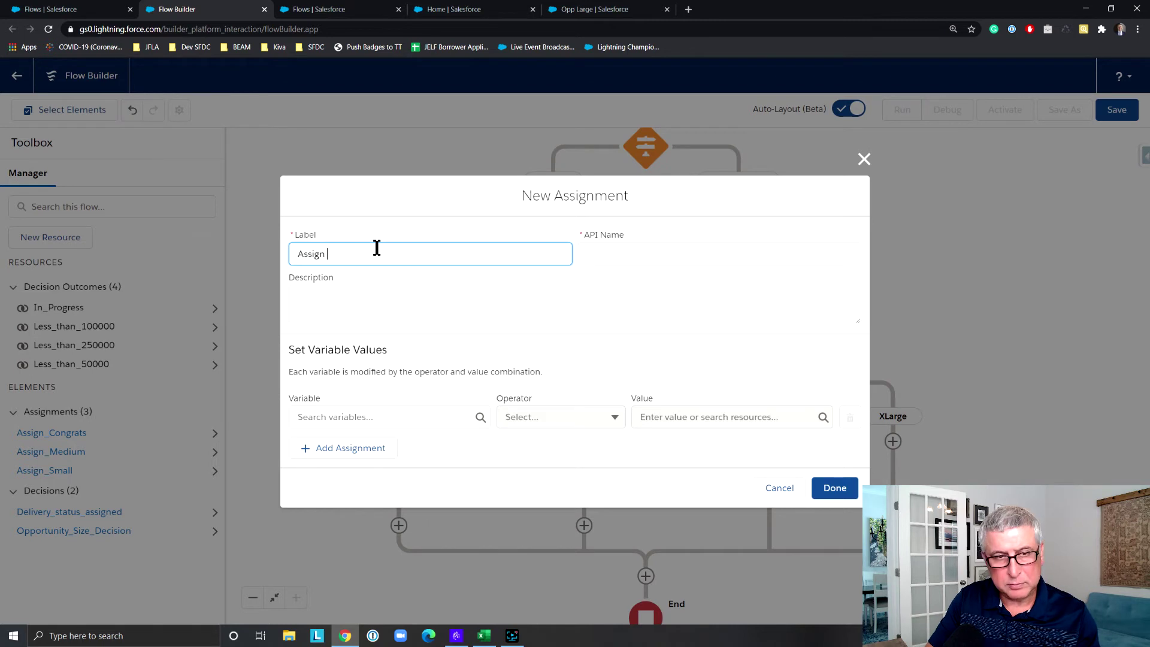
{"action": "type", "text": "Large"}
{"action": "left_click", "coordinate": [670, 250]}
Set the Assign Large assignment's variable to $Record > Description with the Add operator
{"action": "left_click", "coordinate": [383, 418]}
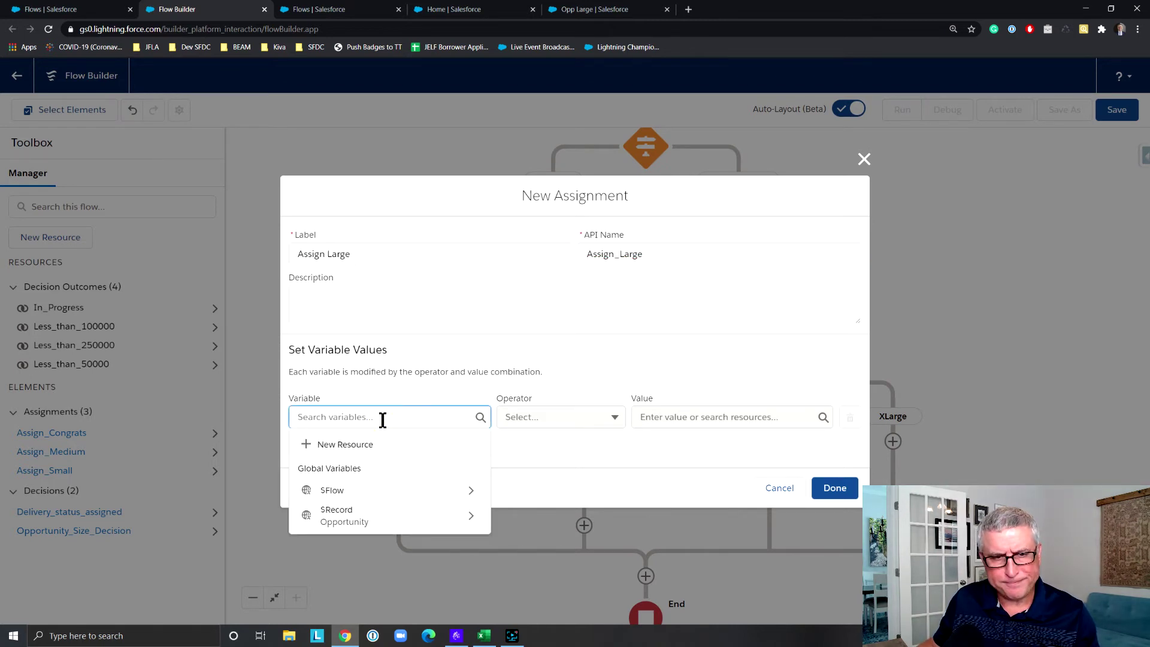
{"action": "left_click", "coordinate": [428, 515]}
{"action": "type", "text": "d.Description}"}
{"action": "left_click", "coordinate": [461, 441]}
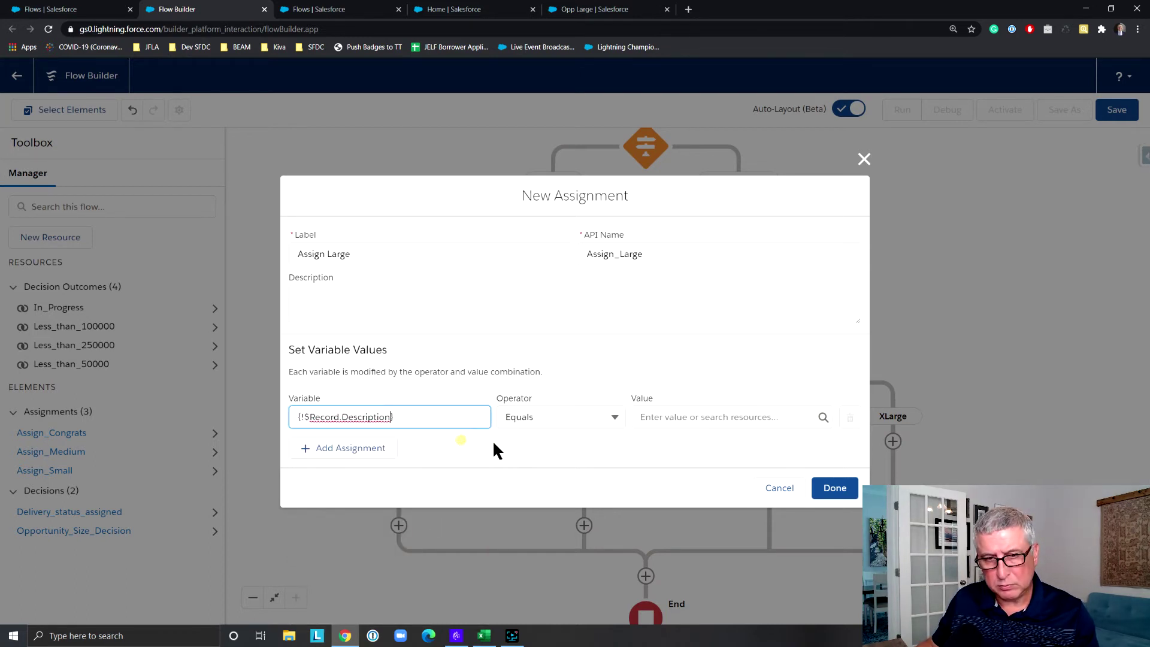
{"action": "left_click", "coordinate": [611, 418]}
{"action": "left_click", "coordinate": [608, 468]}
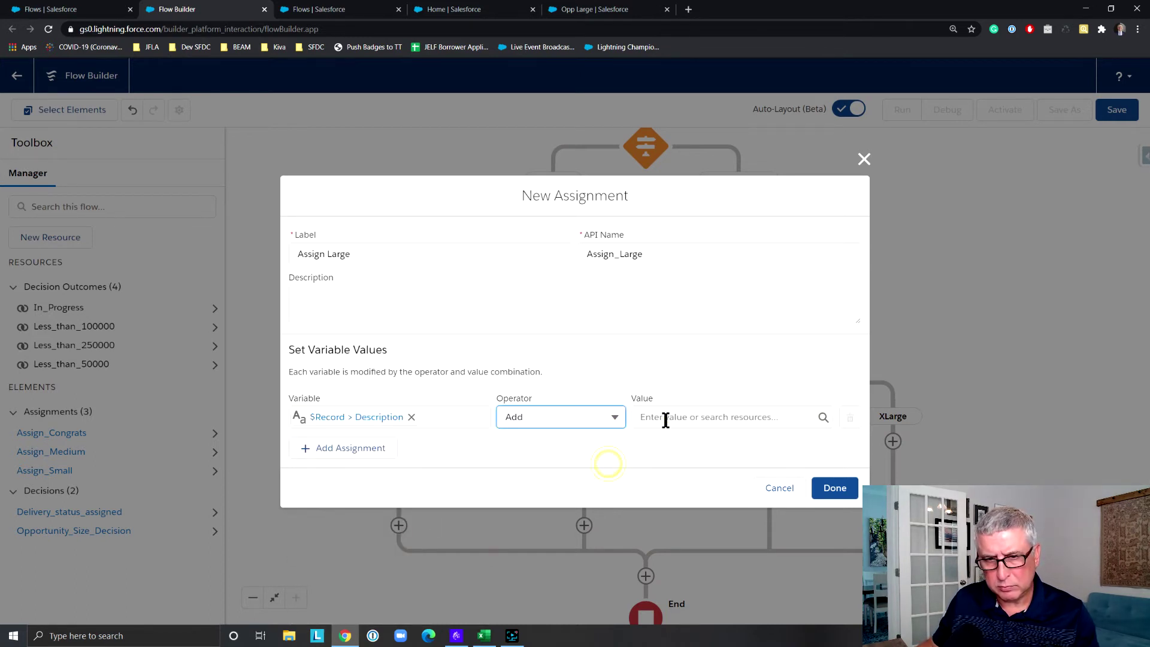
Enter "- Large Deal" as the value added by the Assign Large assignment and finish the element
{"action": "left_click", "coordinate": [665, 418]}
{"action": "type", "text": "- "}
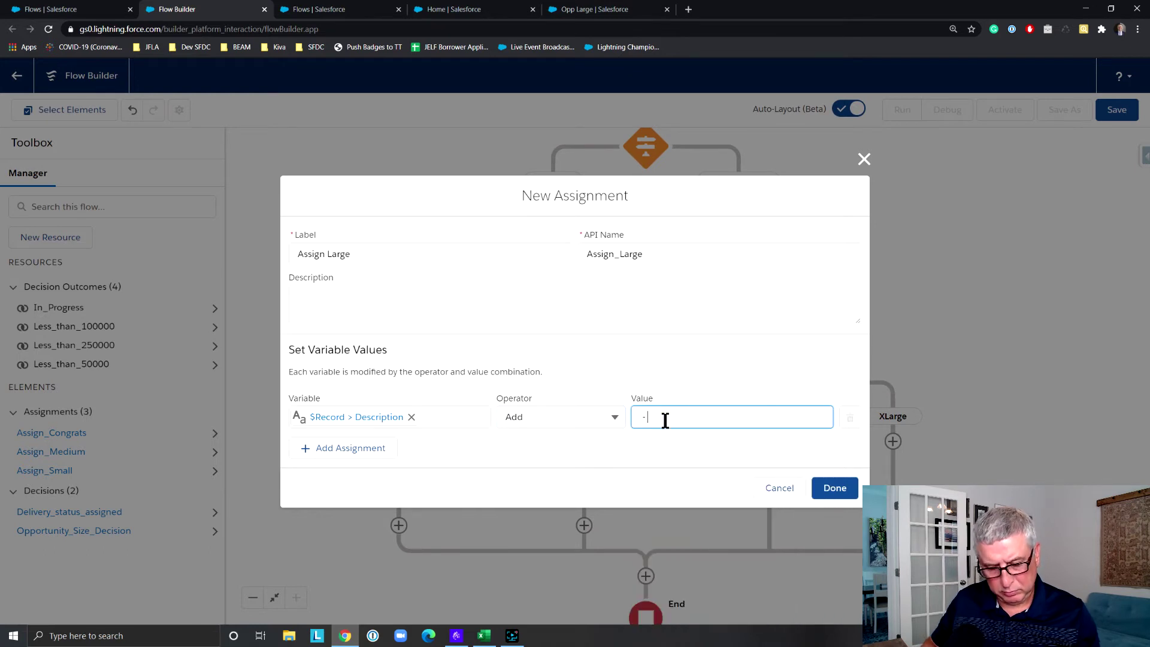
{"action": "type", "text": "Medium"}
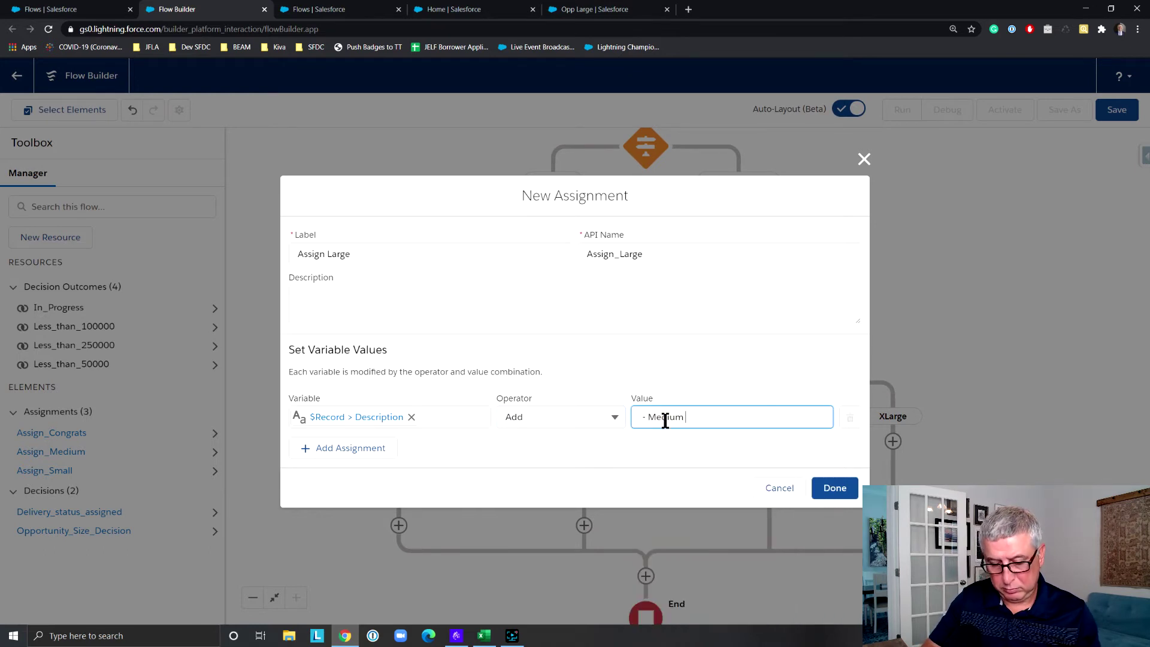
{"action": "type", "text": " Deal"}
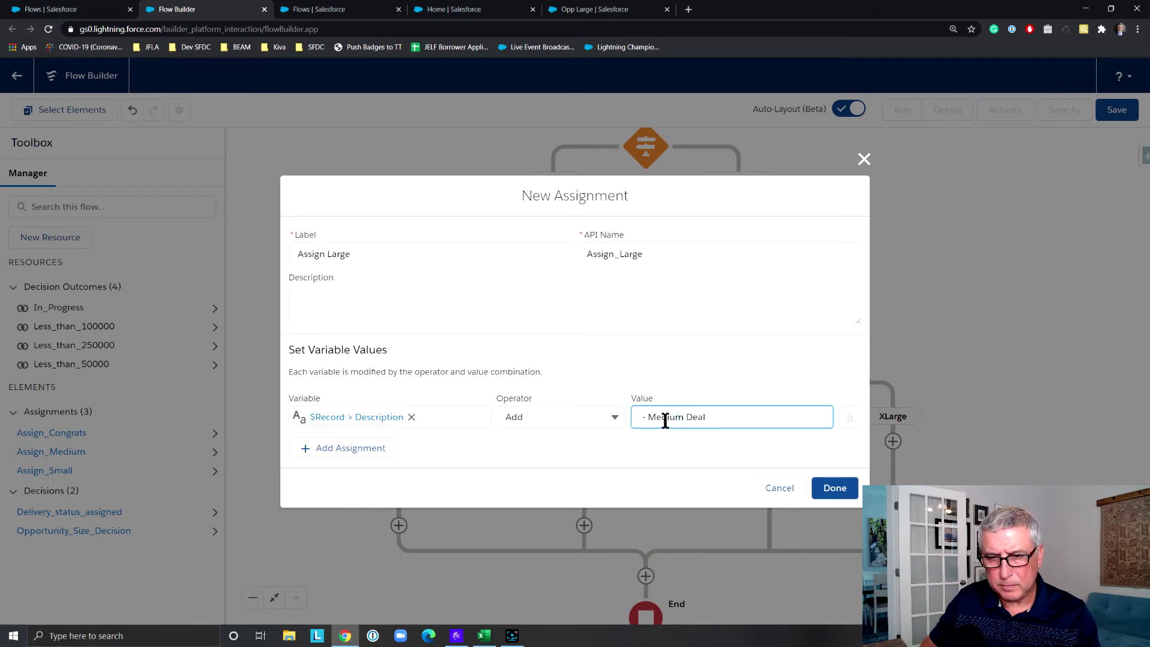
{"action": "double_click", "coordinate": [664, 417]}
{"action": "type", "text": "Large"}
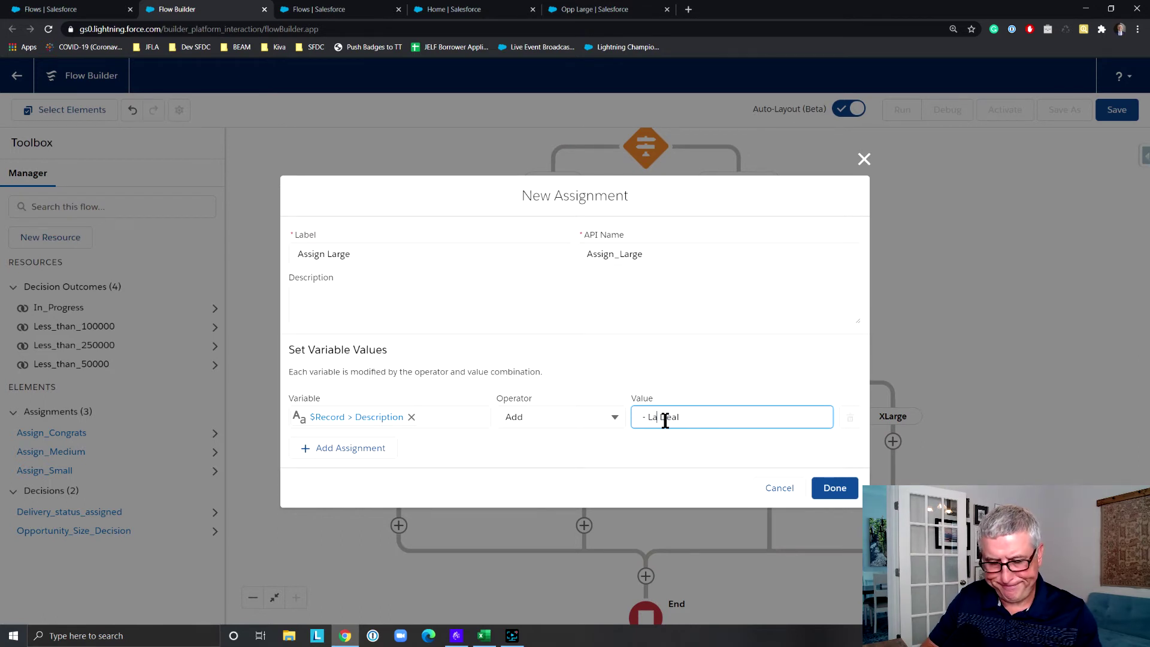
{"action": "left_click", "coordinate": [838, 487]}
Add an Assignment element to the "XLarge" branch, labelled "Assign XLarge" with the API name Assign_XLarge
{"action": "left_click", "coordinate": [922, 441]}
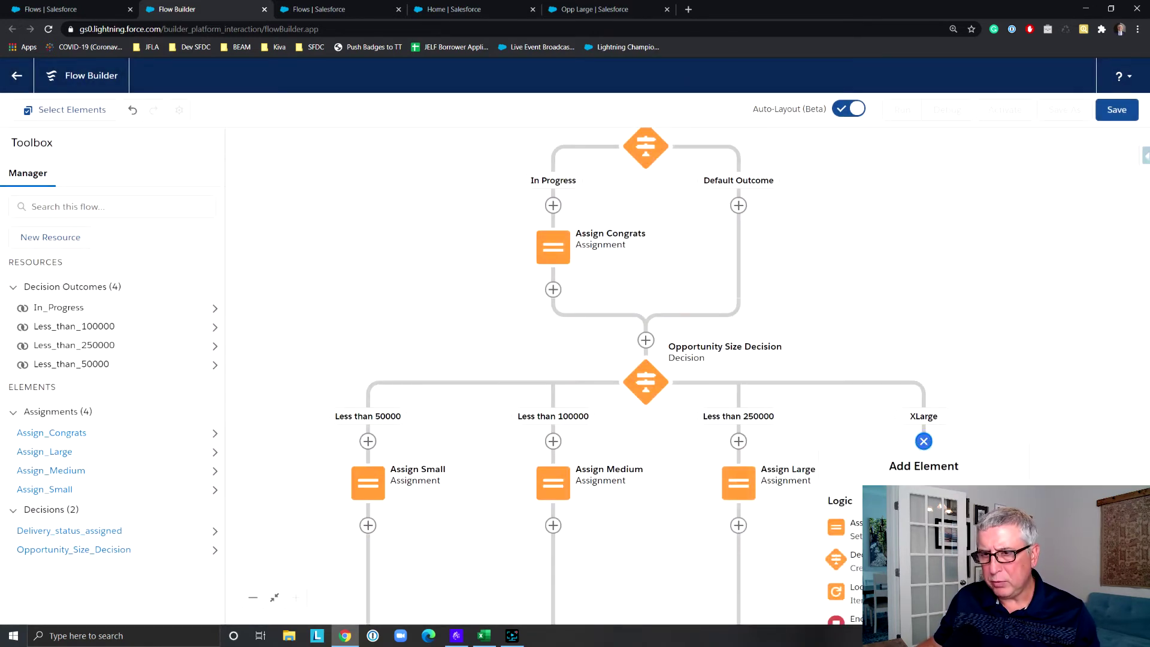
{"action": "left_click", "coordinate": [851, 527]}
{"action": "type", "text": "Assign "}
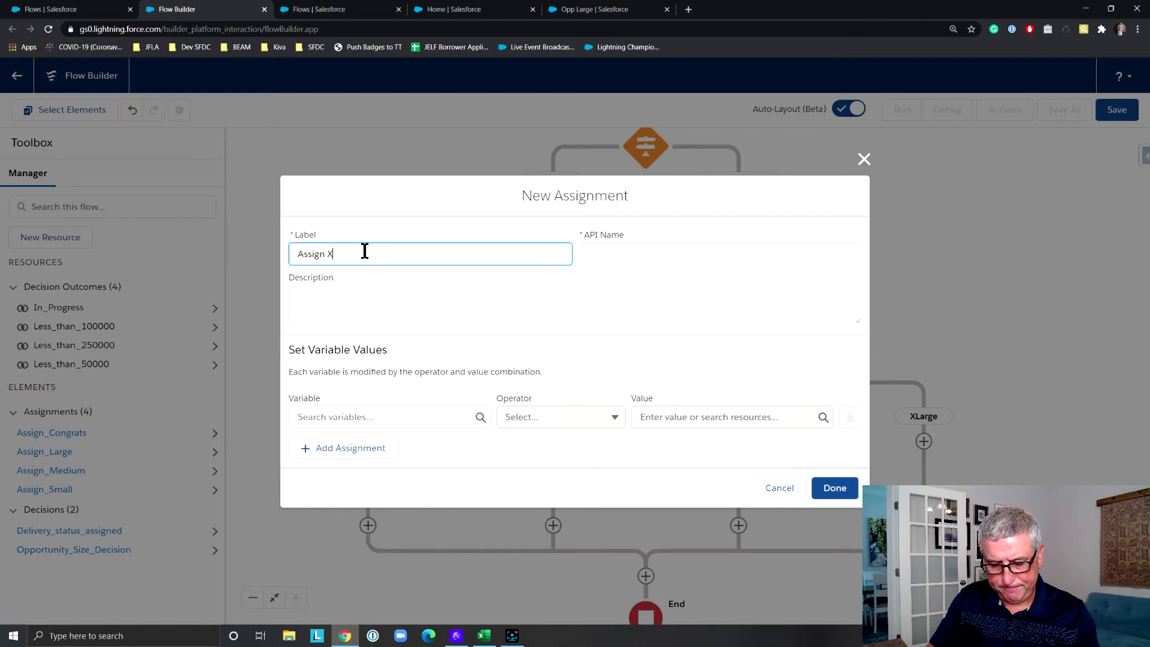
{"action": "type", "text": "XLarge"}
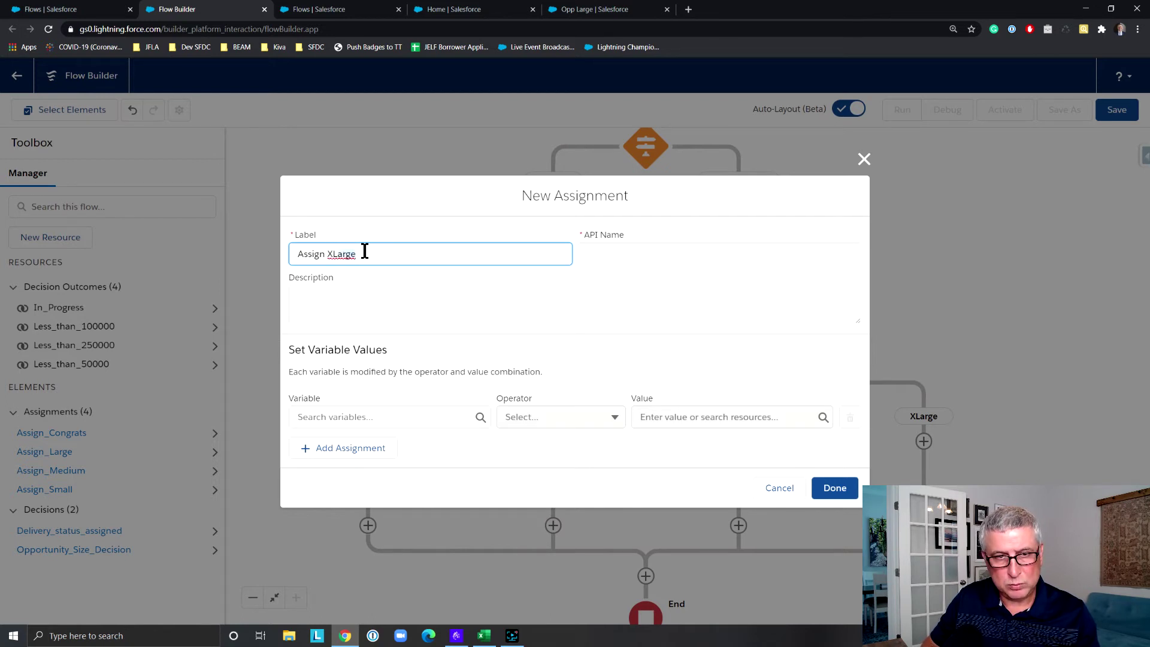
{"action": "left_click", "coordinate": [666, 257]}
Make the Assign XLarge assignment add "- XLarge Deal" to $Record > Description, using the Add operator, and finish it
{"action": "left_click", "coordinate": [422, 419]}
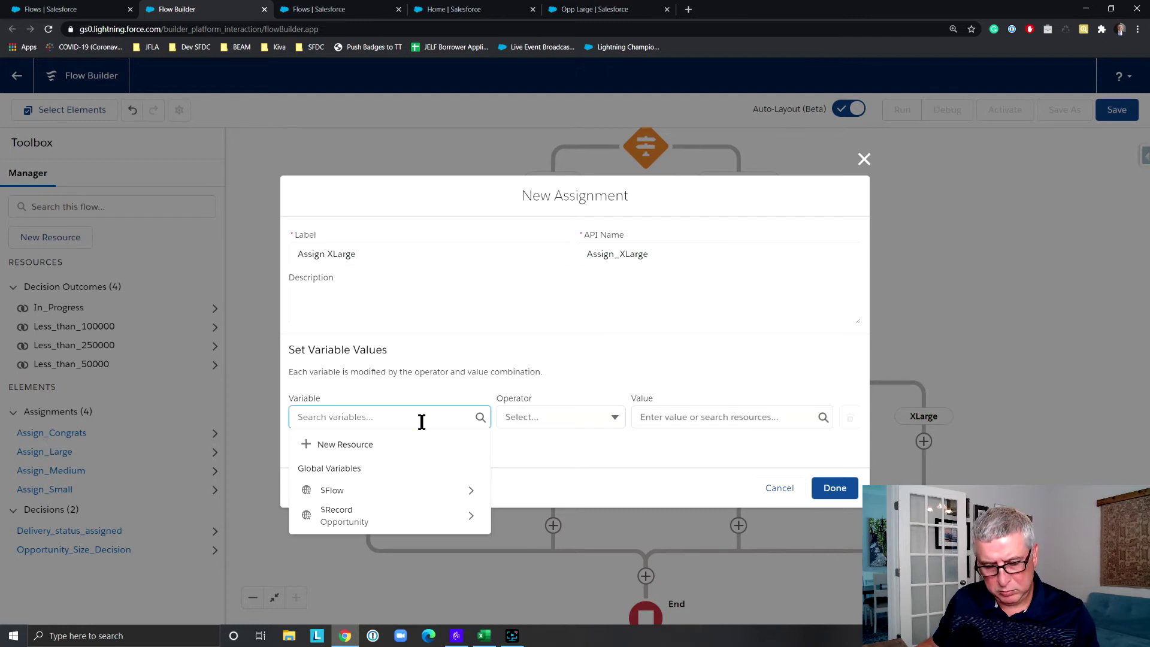
{"action": "type", "text": "re"}
{"action": "left_click", "coordinate": [449, 497]}
{"action": "type", "text": "des"}
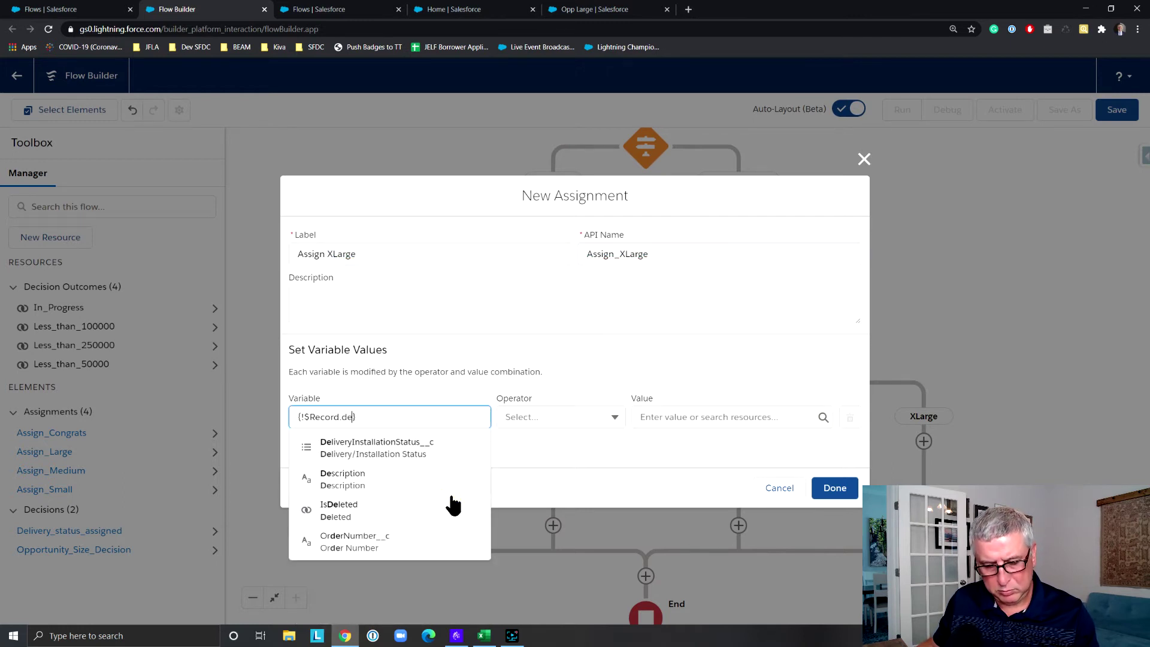
{"action": "left_click", "coordinate": [423, 444]}
{"action": "left_click", "coordinate": [593, 418]}
{"action": "left_click", "coordinate": [584, 467]}
{"action": "left_click", "coordinate": [647, 418]}
{"action": "type", "text": "-"}
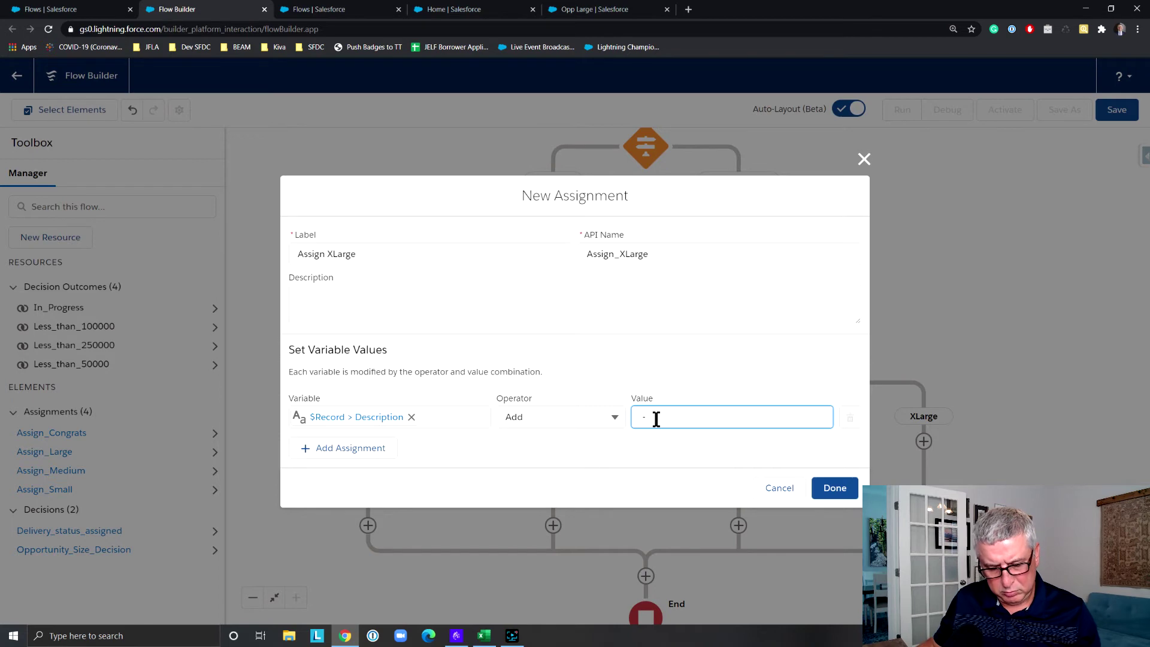
{"action": "type", "text": " XLarge Deal"}
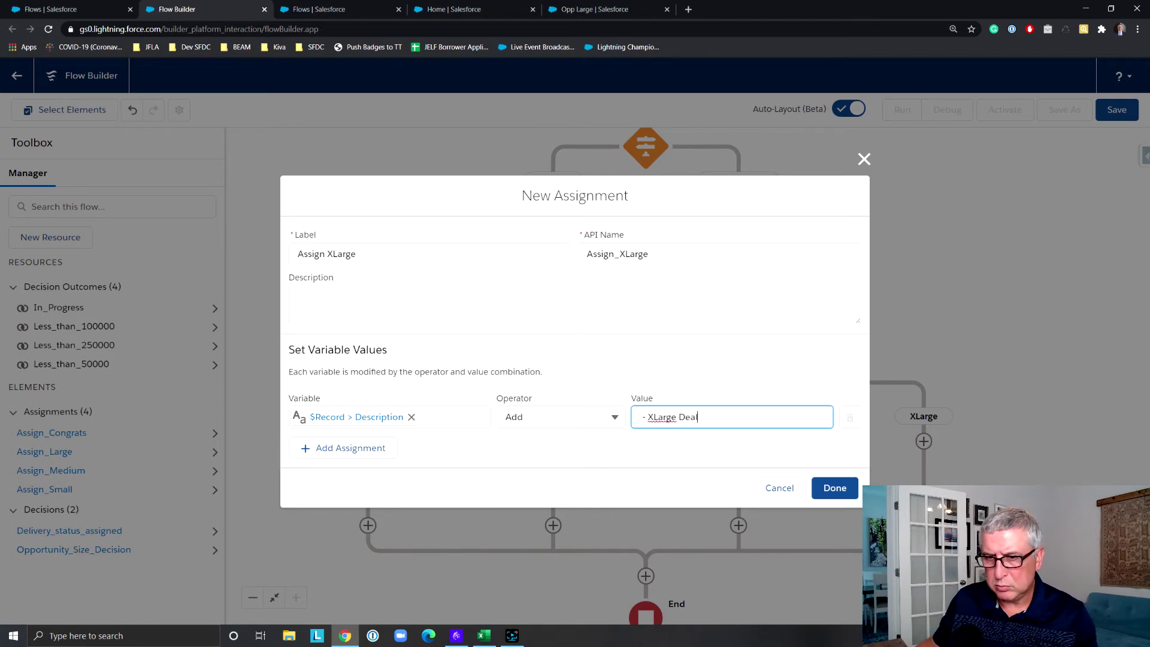
{"action": "left_click", "coordinate": [839, 487]}
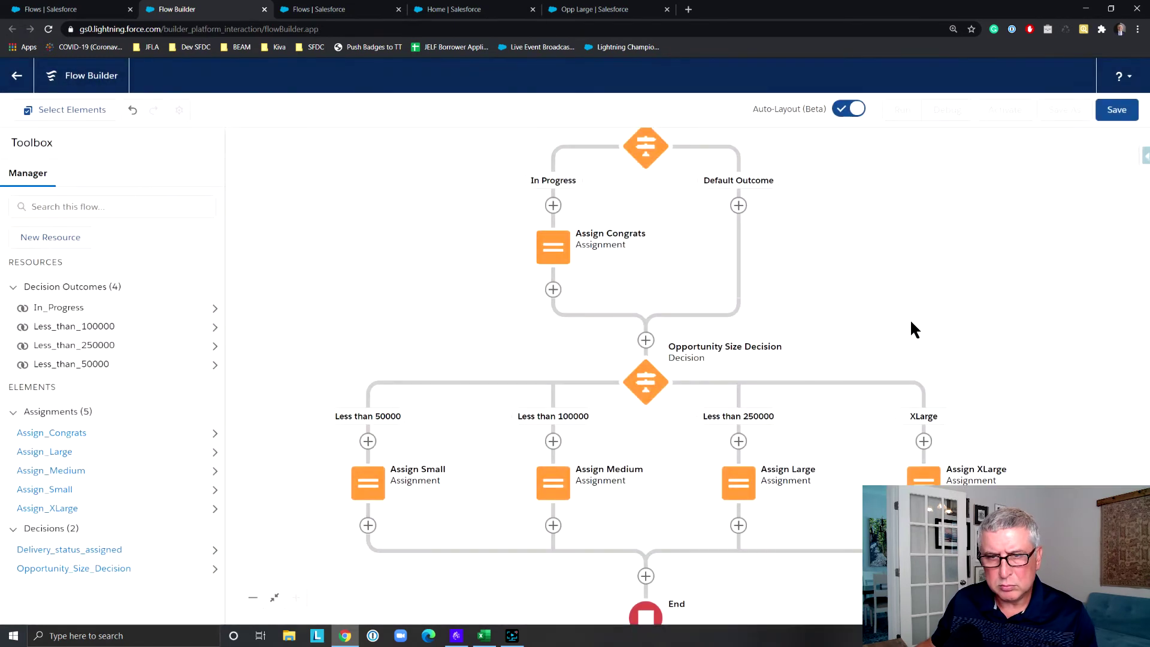
Save the flow with flwDecisionOpp as both its label and API name, and activate it
{"action": "left_click_drag", "start_coordinate": [908, 314], "coordinate": [882, 184]}
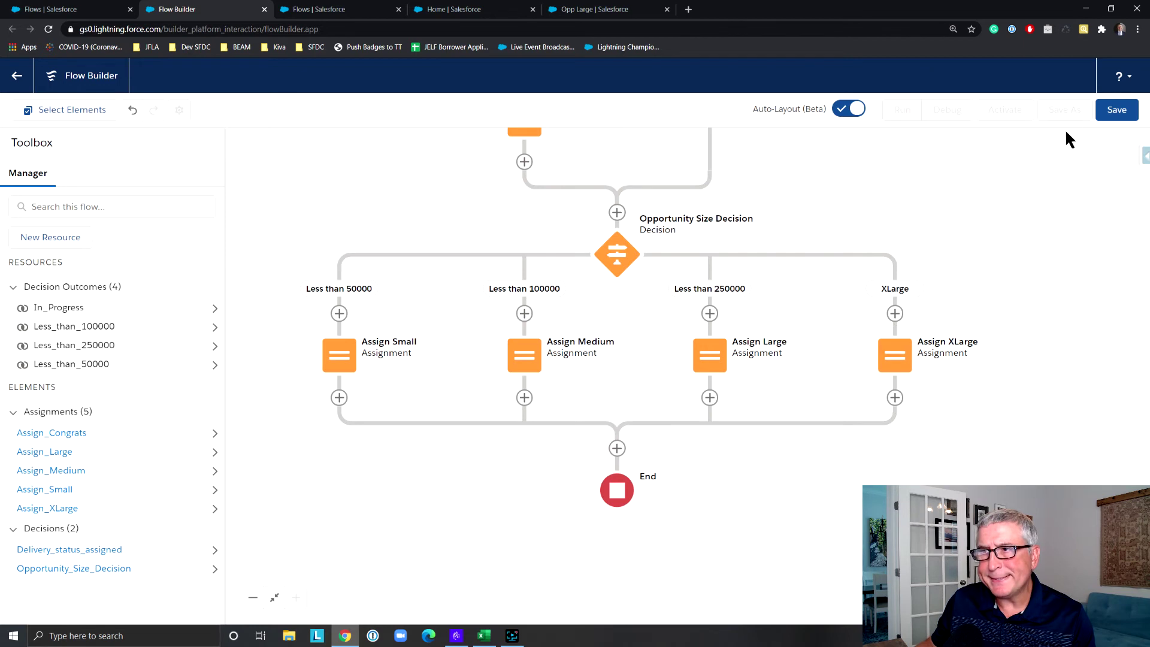
{"action": "scroll", "coordinate": [1003, 197], "scroll_direction": "up", "scroll_amount": 1}
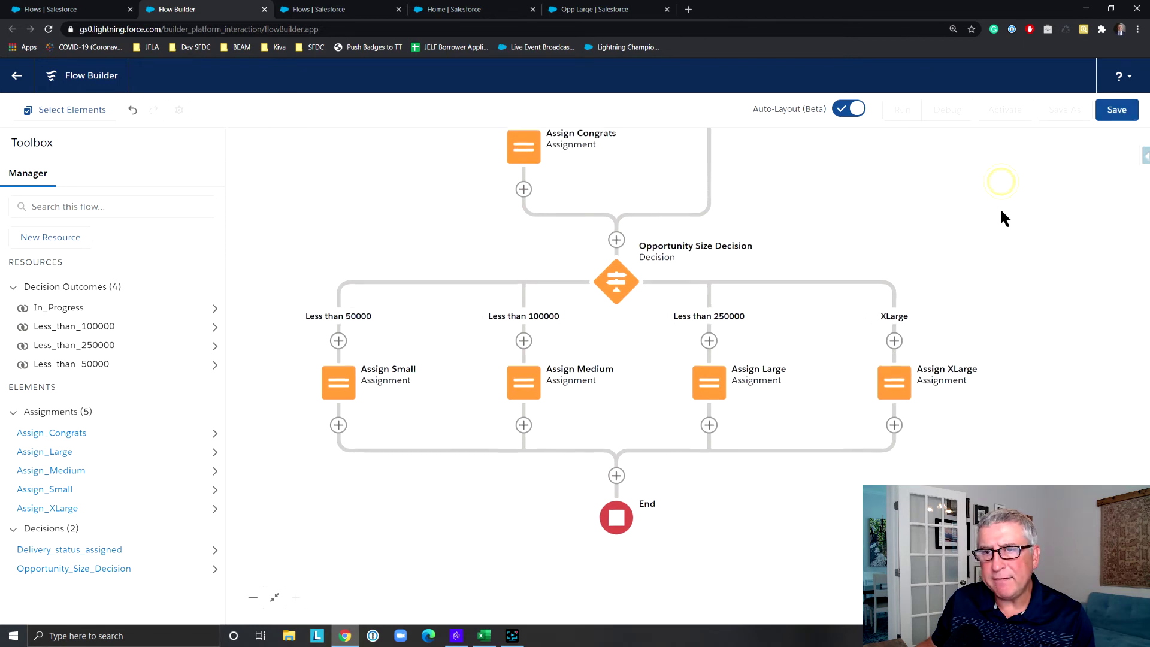
{"action": "left_click", "coordinate": [1115, 116]}
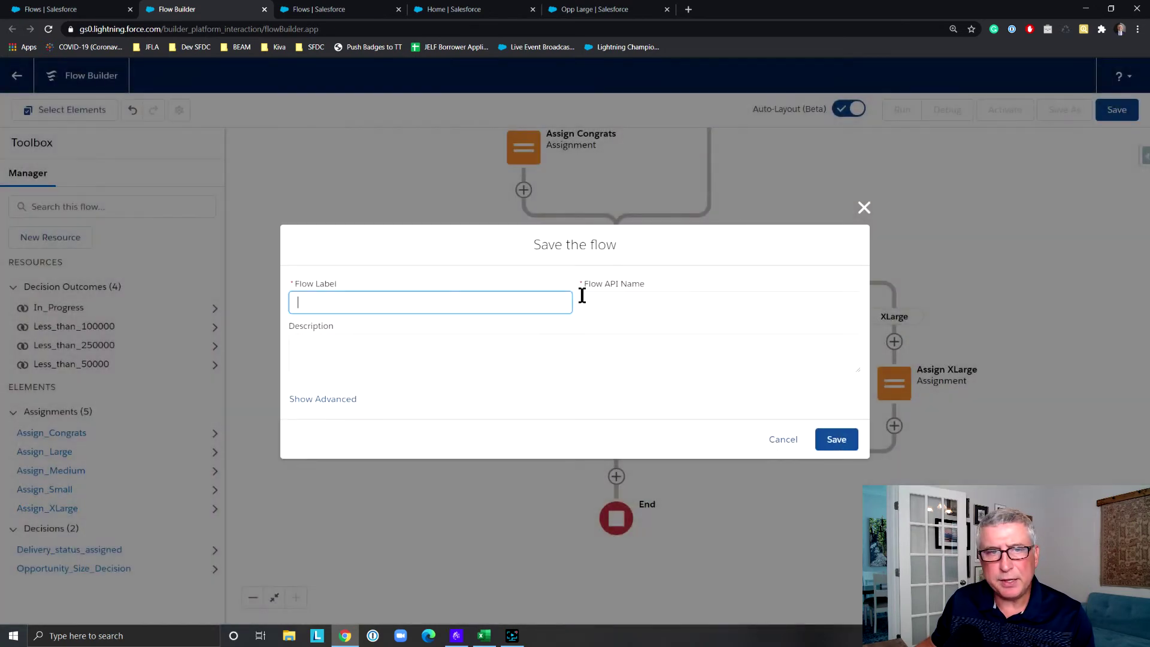
{"action": "type", "text": "fl"}
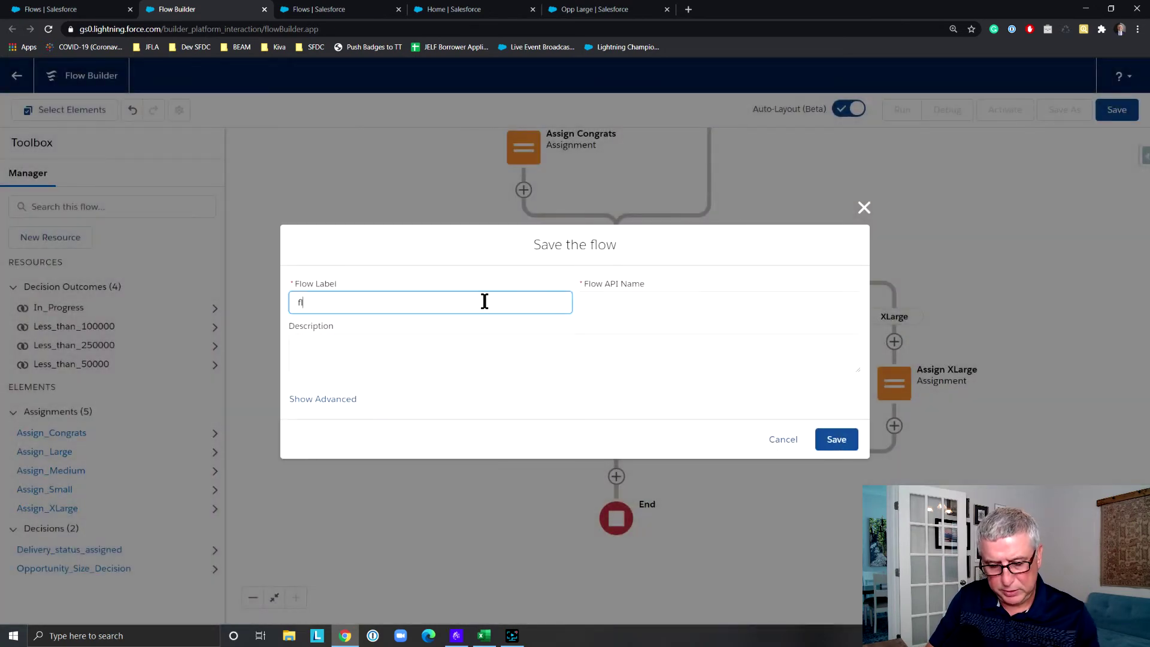
{"action": "type", "text": "wDecisionOpp"}
{"action": "left_click", "coordinate": [665, 301]}
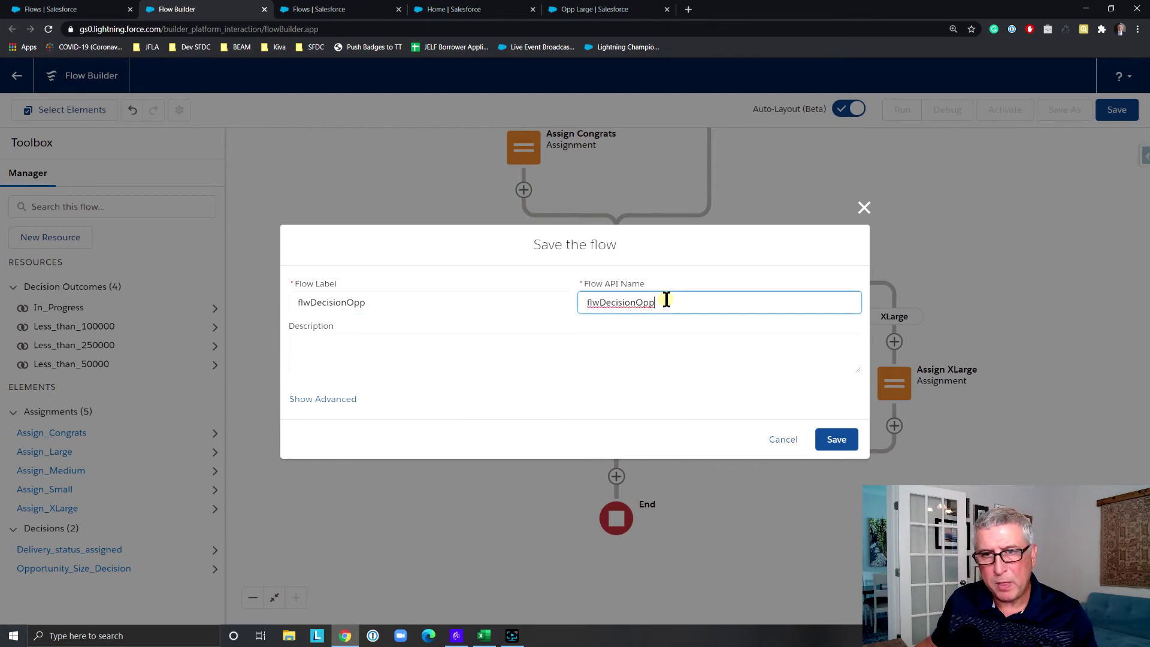
{"action": "left_click", "coordinate": [836, 441]}
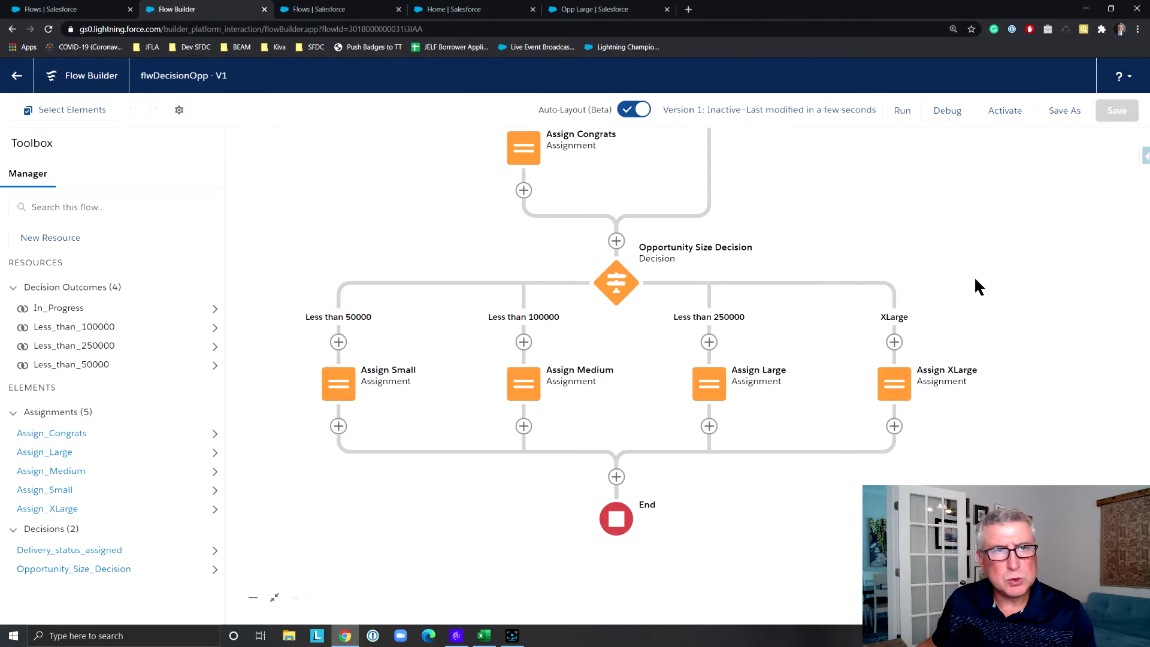
{"action": "left_click", "coordinate": [1006, 111]}
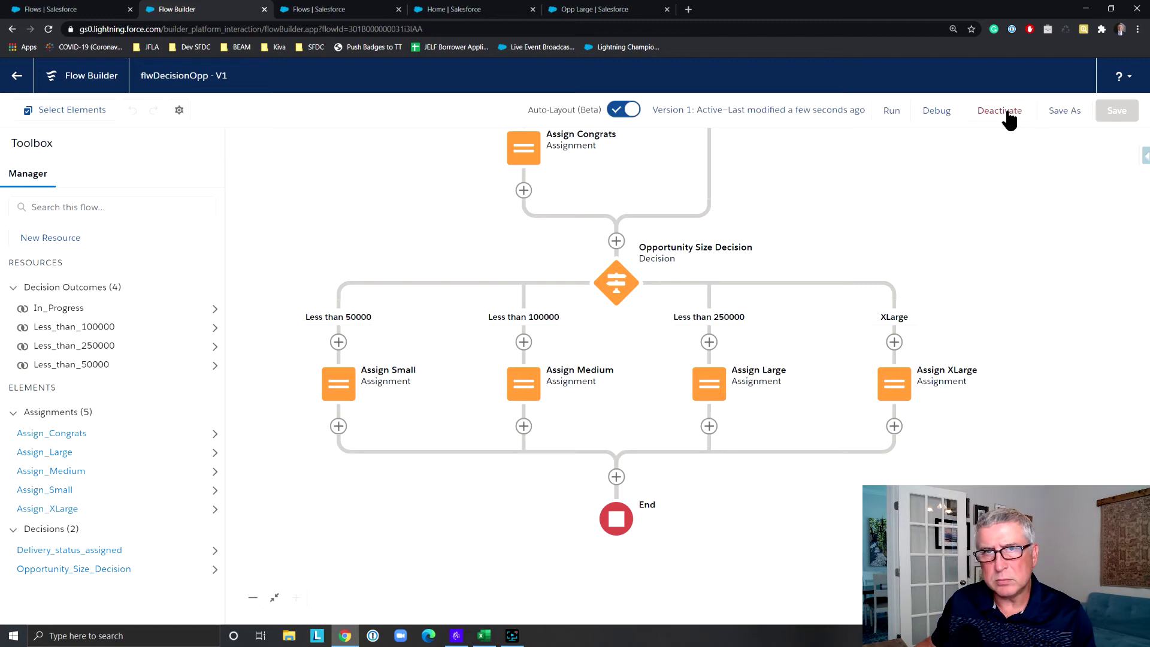
Leave the flow builder and start a new opportunity from the Opportunities list in the Sales app
{"action": "left_click", "coordinate": [16, 78]}
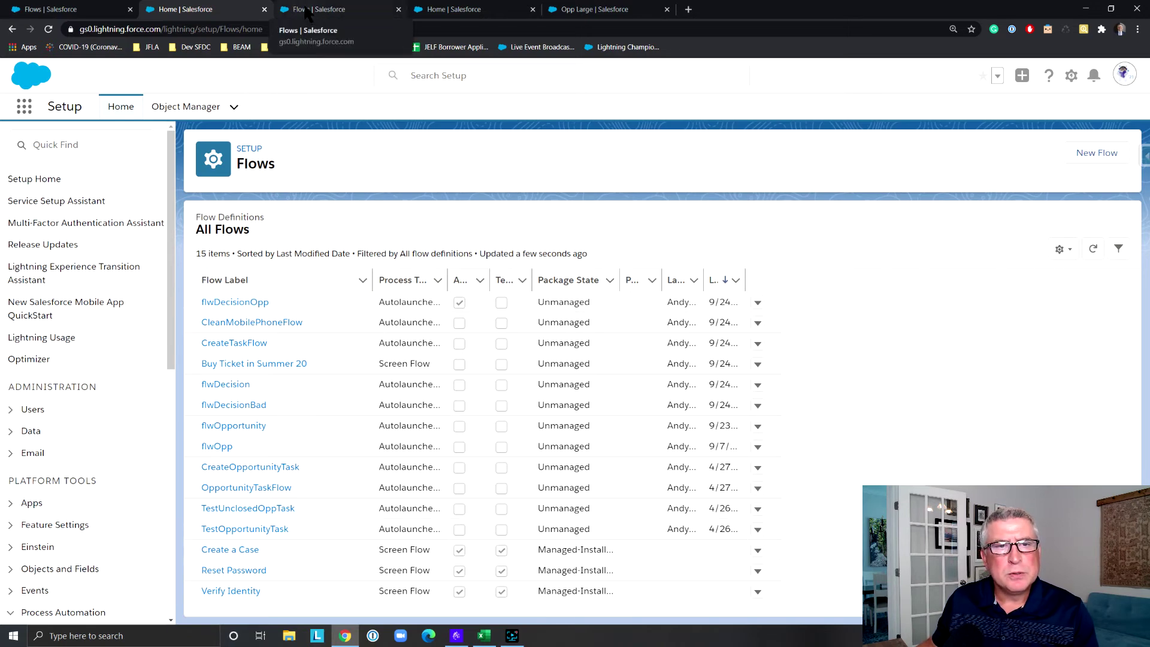
{"action": "left_click", "coordinate": [94, 11]}
{"action": "left_click", "coordinate": [584, 9]}
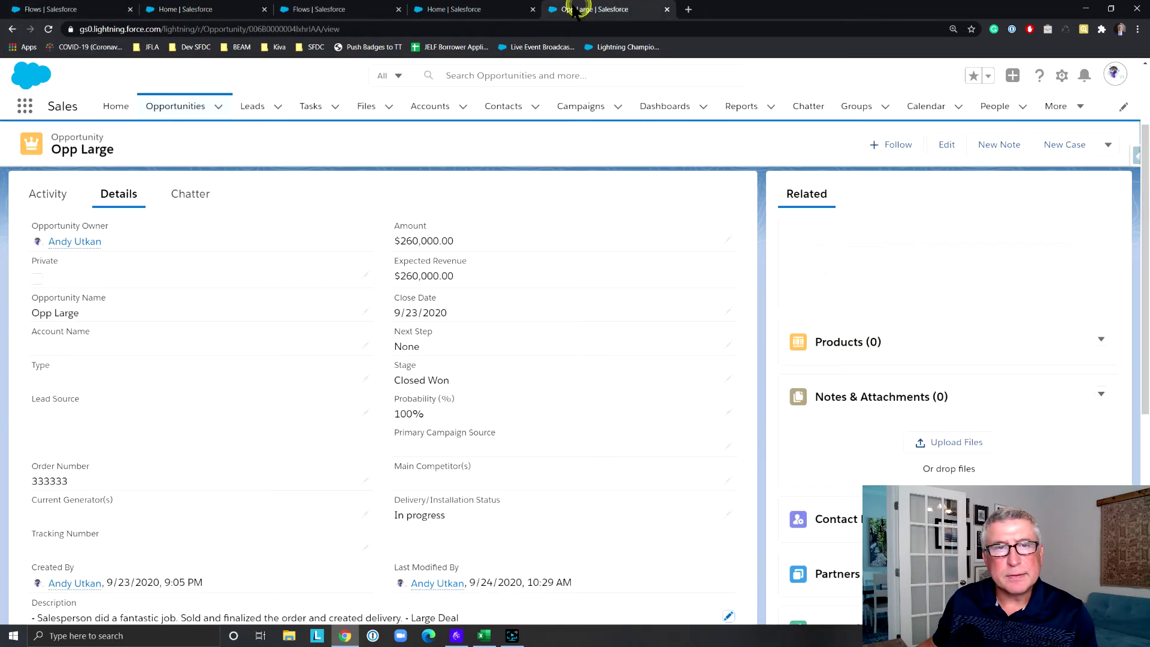
{"action": "left_click", "coordinate": [193, 115]}
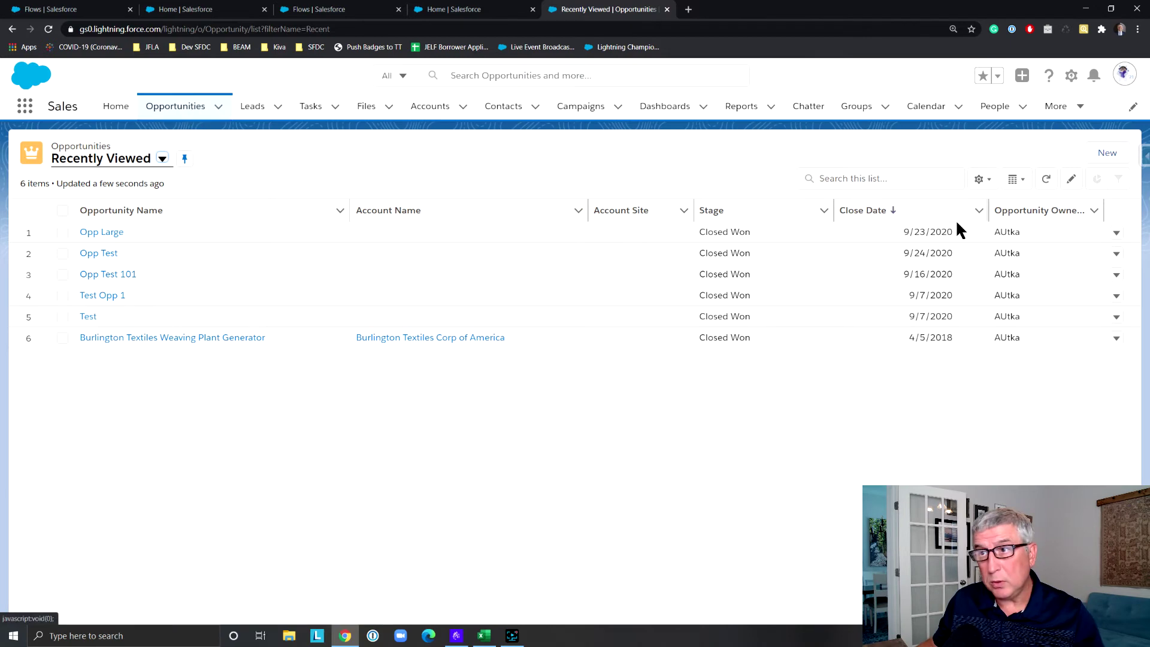
{"action": "left_click", "coordinate": [1107, 152]}
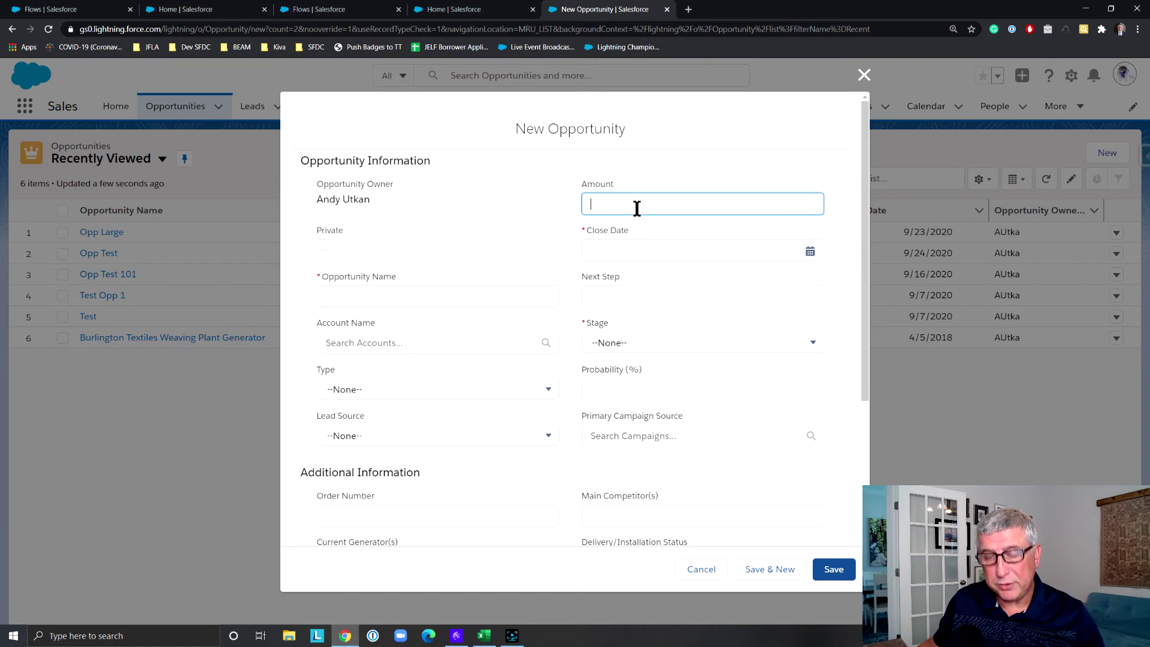
Set the new opportunity's amount to 20000 and its close date to 9/24/2020
{"action": "type", "text": "20000"}
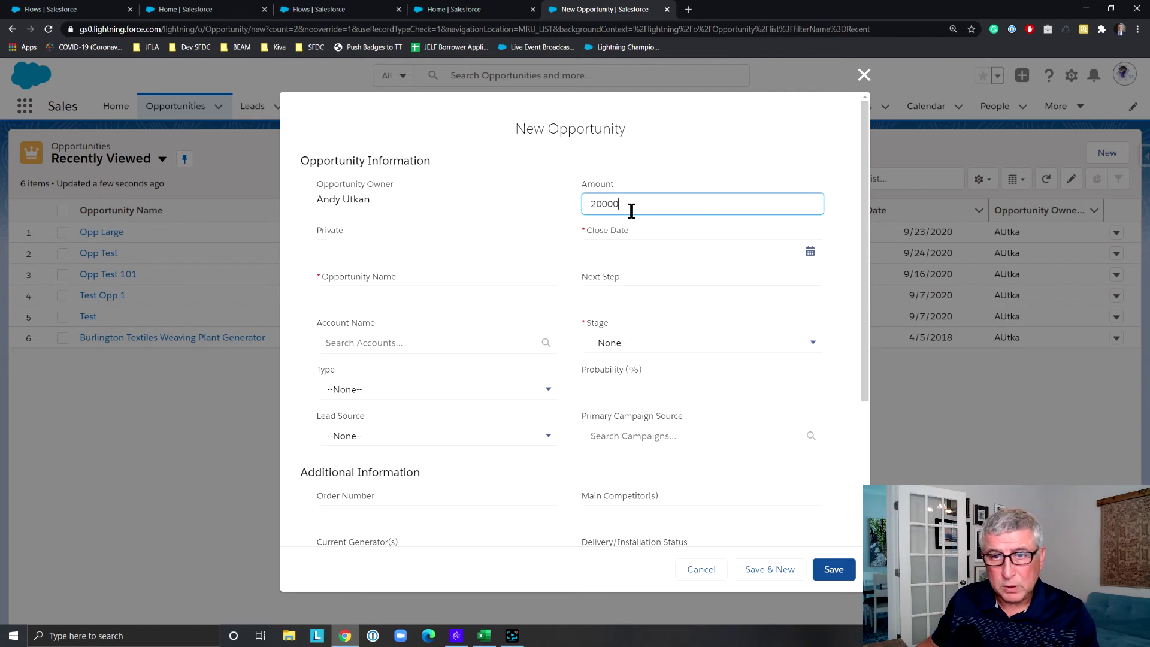
{"action": "left_click", "coordinate": [810, 251]}
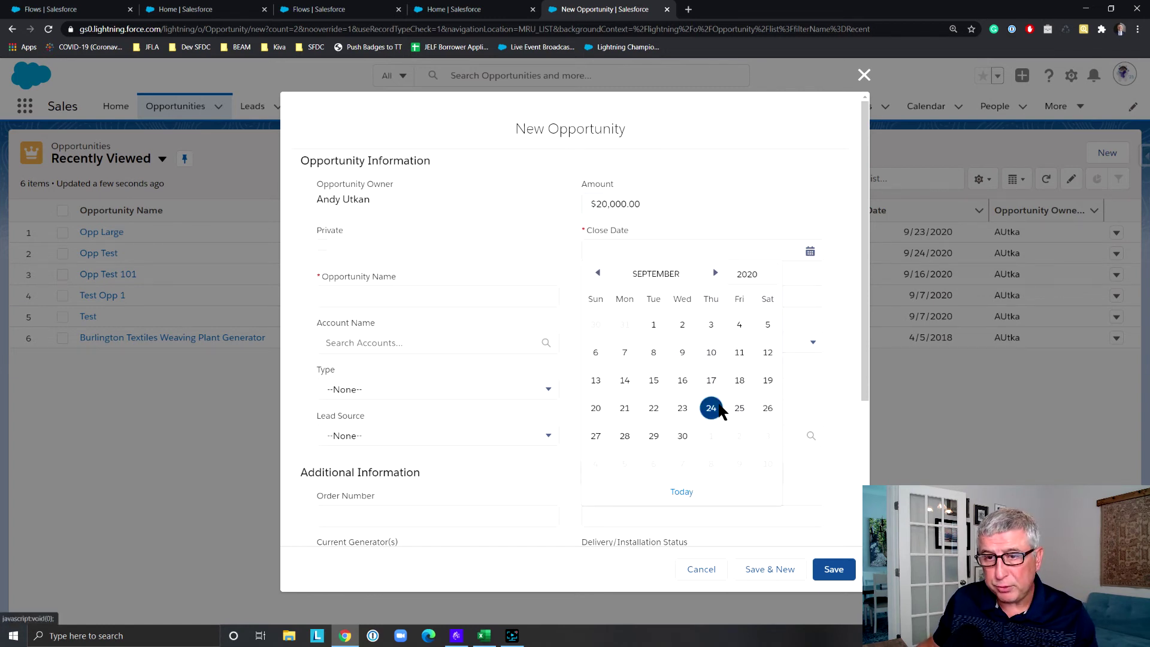
{"action": "left_click", "coordinate": [711, 407]}
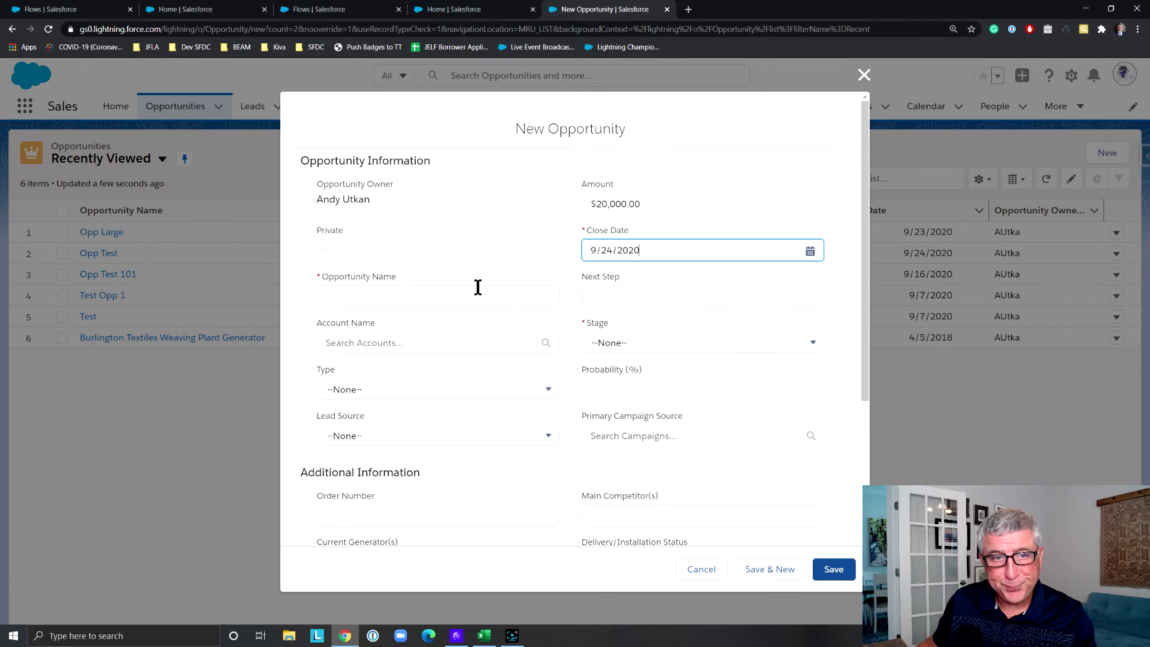
Name the opportunity "Test 1" and try to save the record
{"action": "scroll", "coordinate": [478, 287], "scroll_direction": "down", "scroll_amount": 1}
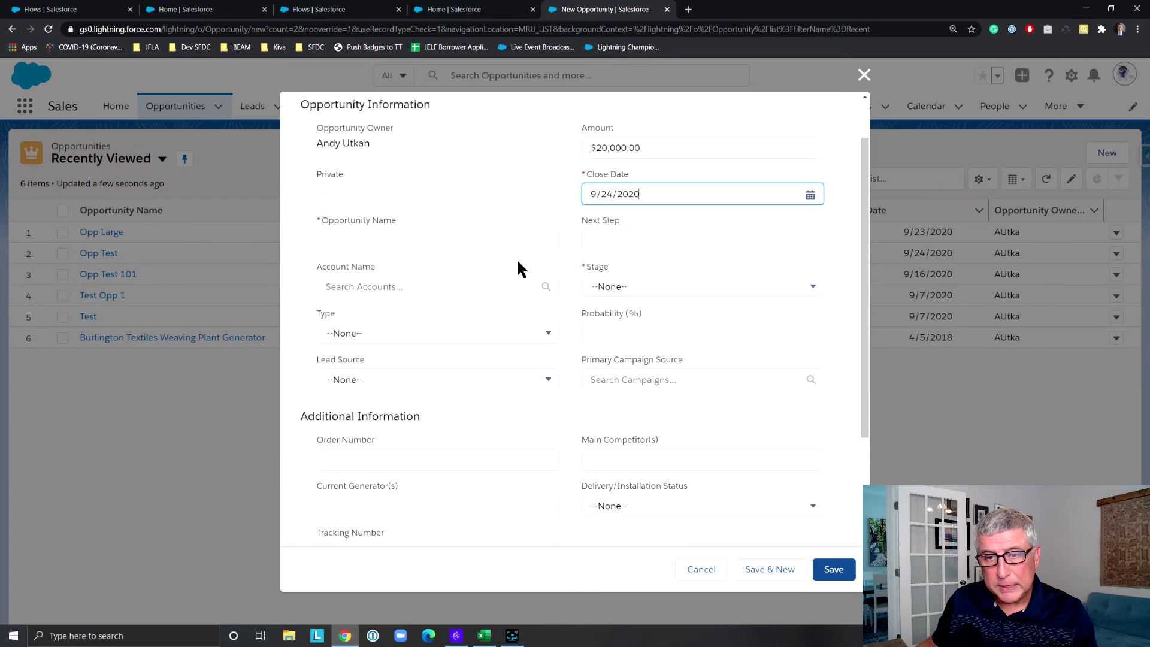
{"action": "scroll", "coordinate": [508, 250], "scroll_direction": "down", "scroll_amount": 1}
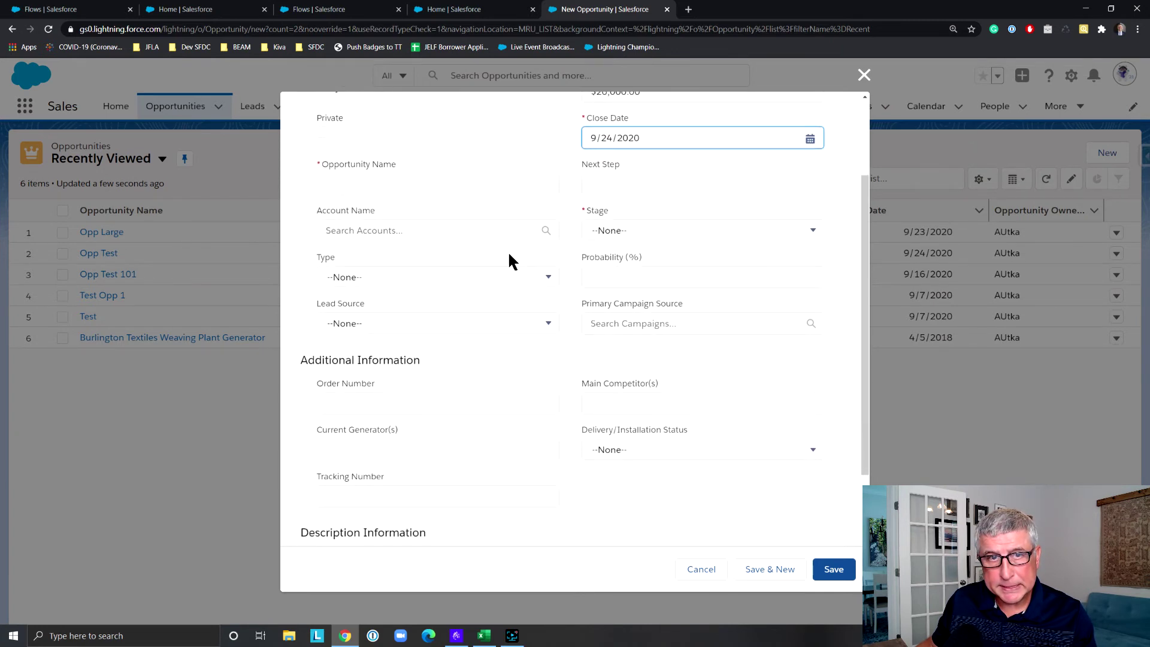
{"action": "scroll", "coordinate": [508, 250], "scroll_direction": "up", "scroll_amount": 1}
{"action": "left_click", "coordinate": [480, 247]}
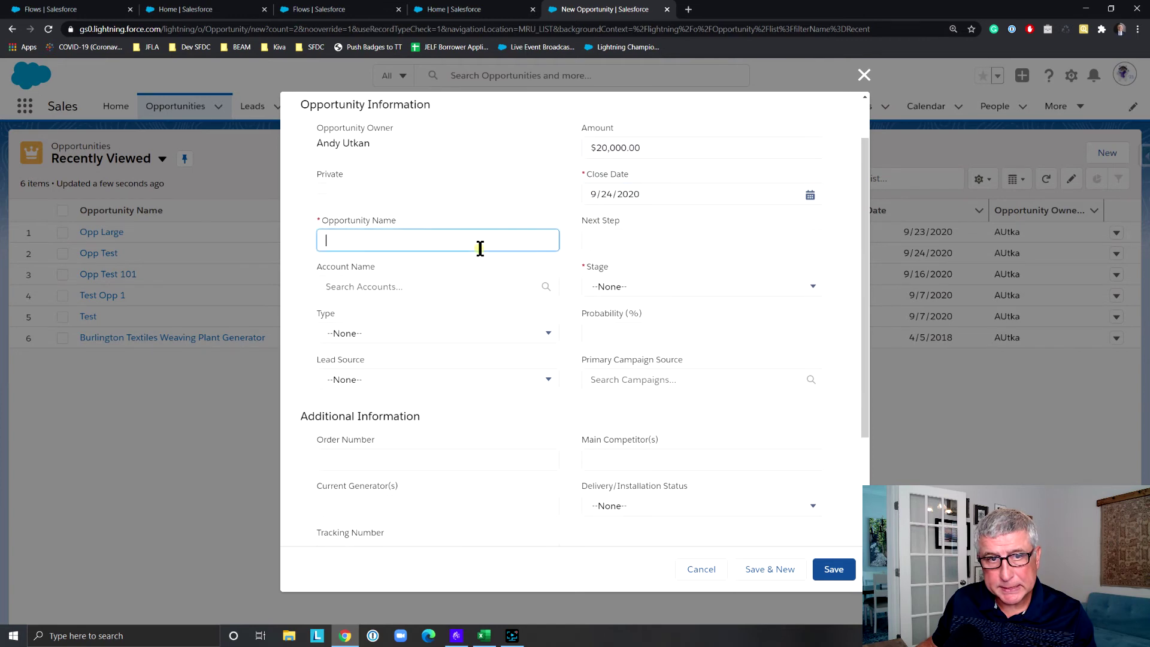
{"action": "type", "text": "Test"}
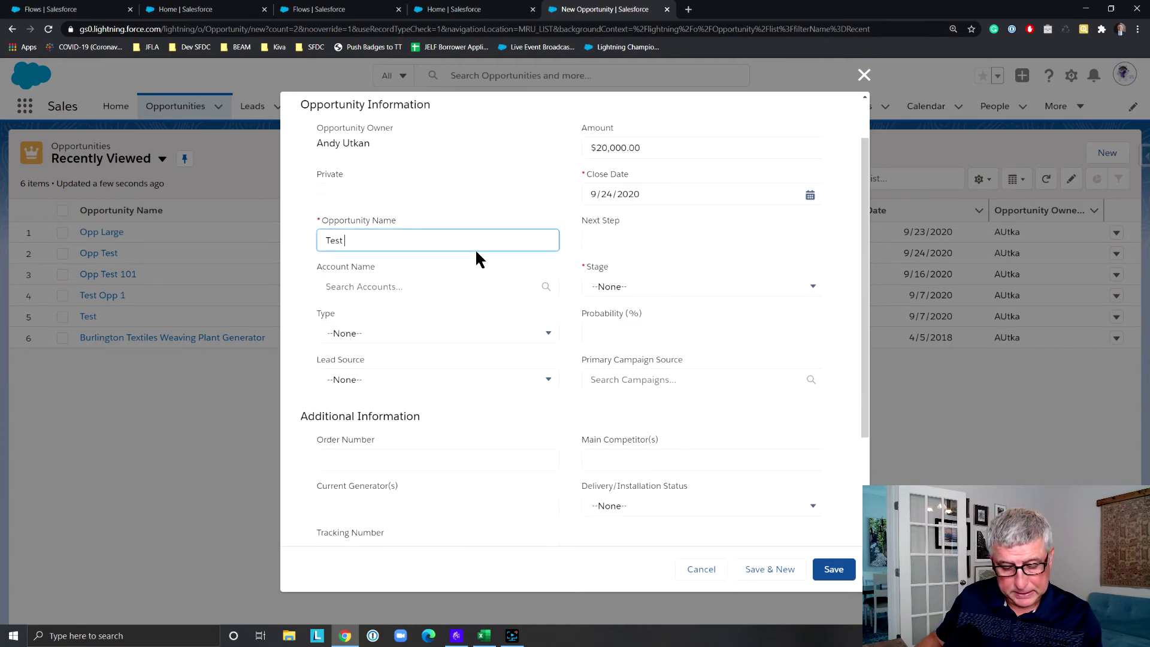
{"action": "type", "text": " 1"}
{"action": "scroll", "coordinate": [485, 247], "scroll_direction": "down", "scroll_amount": 2}
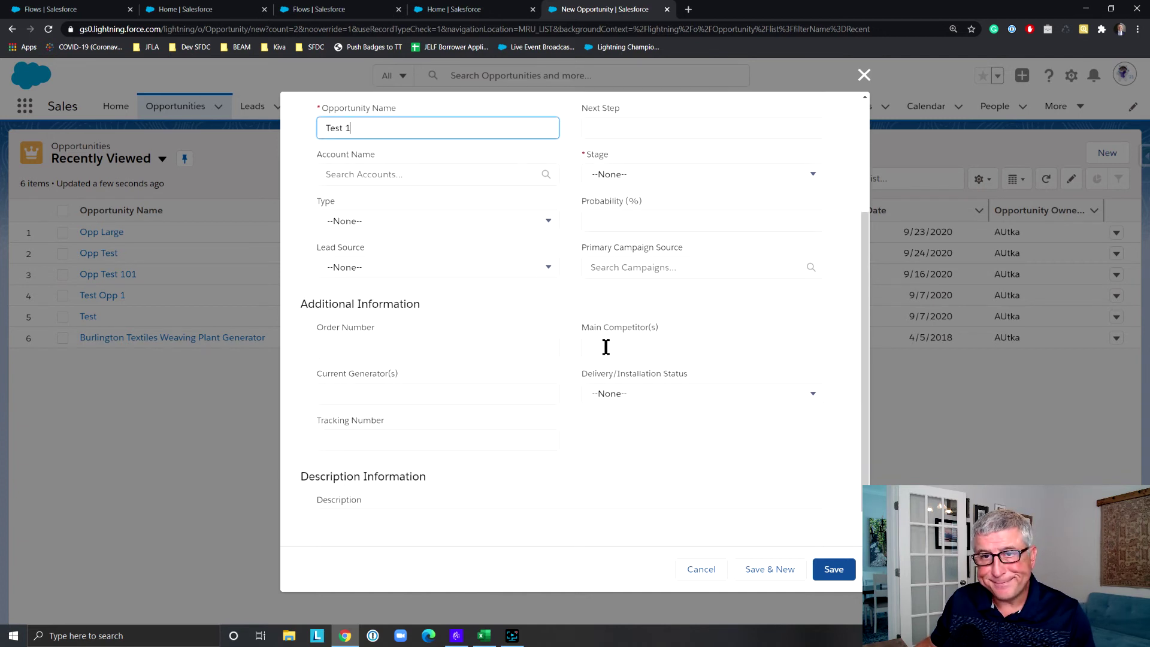
{"action": "left_click", "coordinate": [839, 576]}
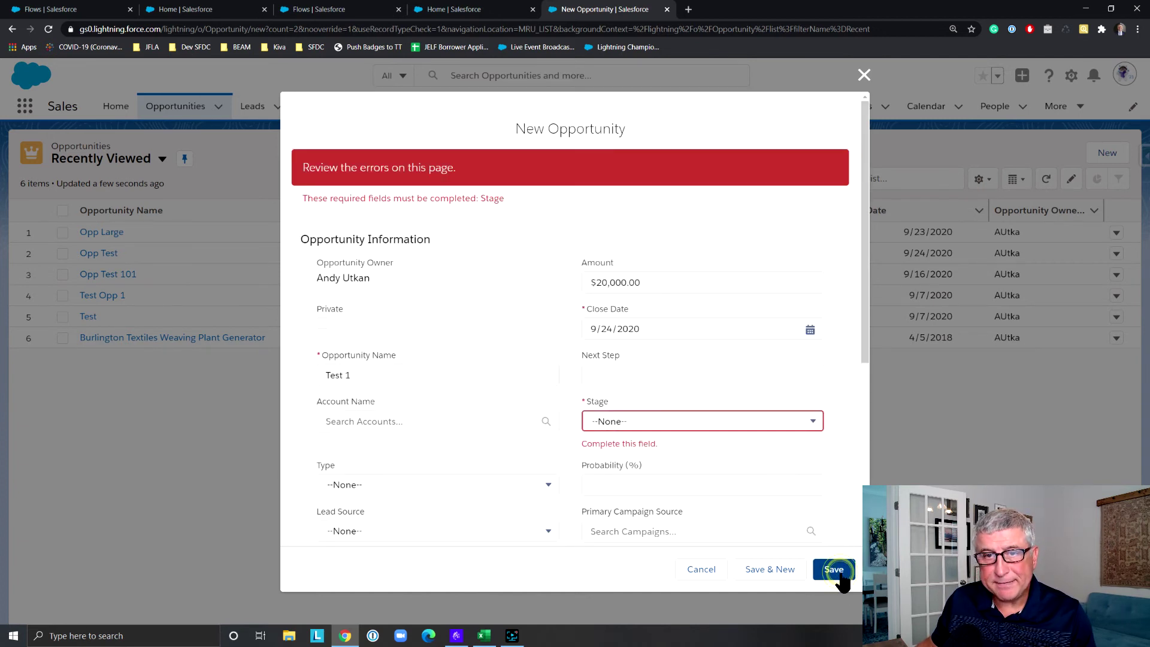
Set the new opportunity's stage to Needs Analysis, save it and review the details of the Test 1 record
{"action": "left_click", "coordinate": [790, 424]}
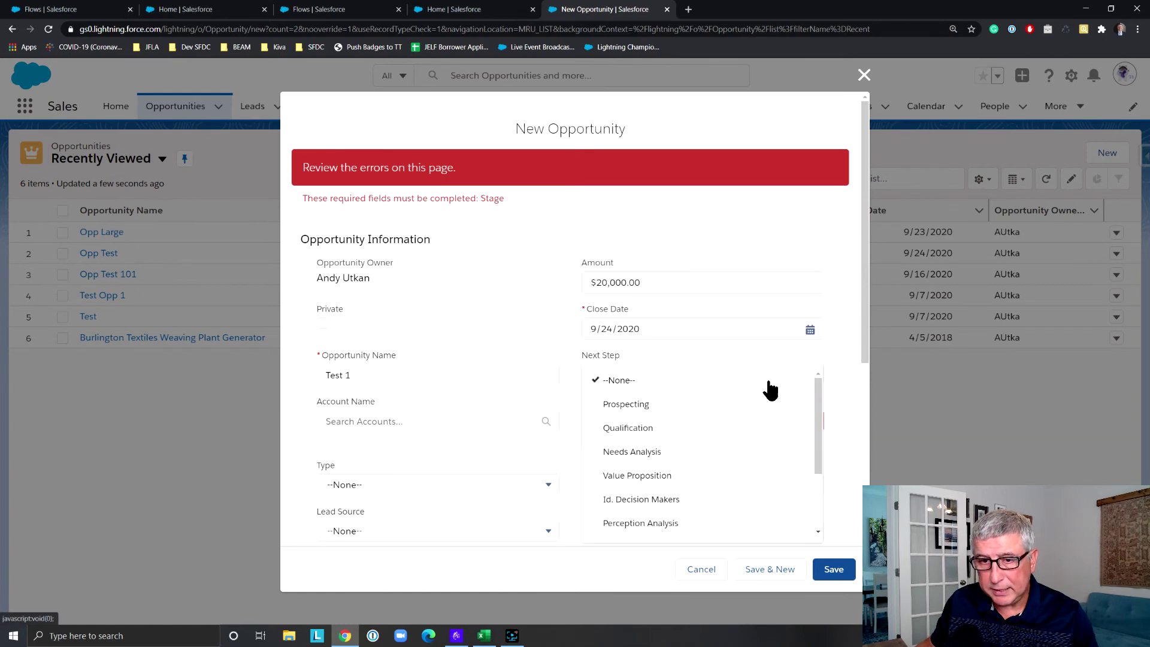
{"action": "left_click", "coordinate": [752, 450]}
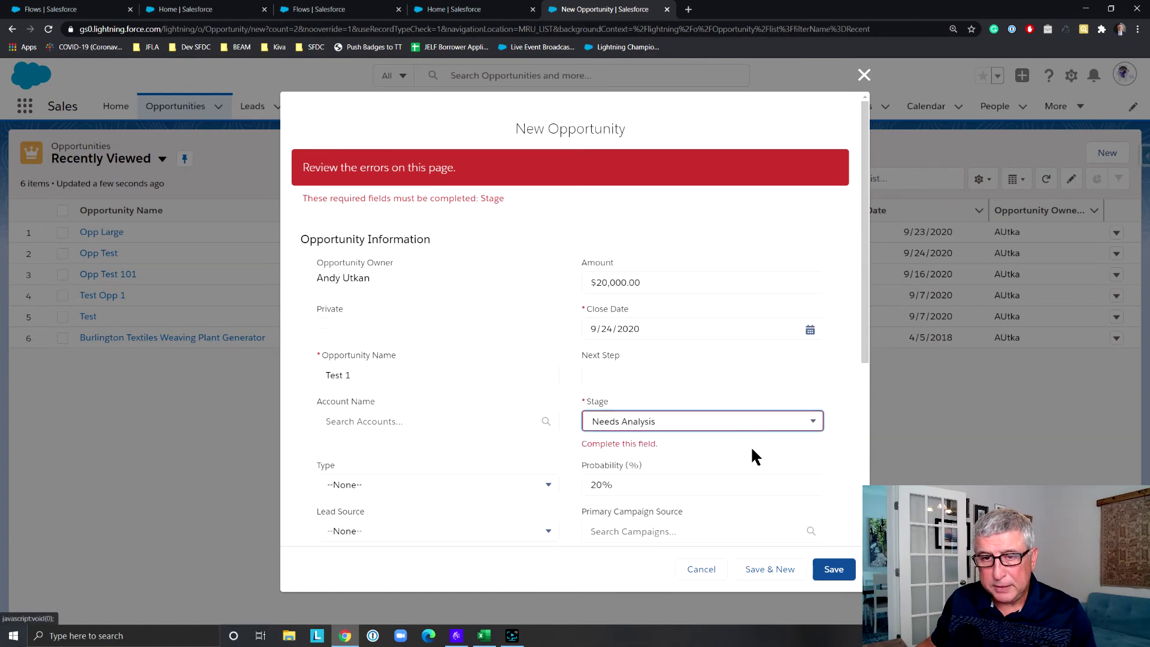
{"action": "scroll", "coordinate": [704, 381], "scroll_direction": "down", "scroll_amount": 2}
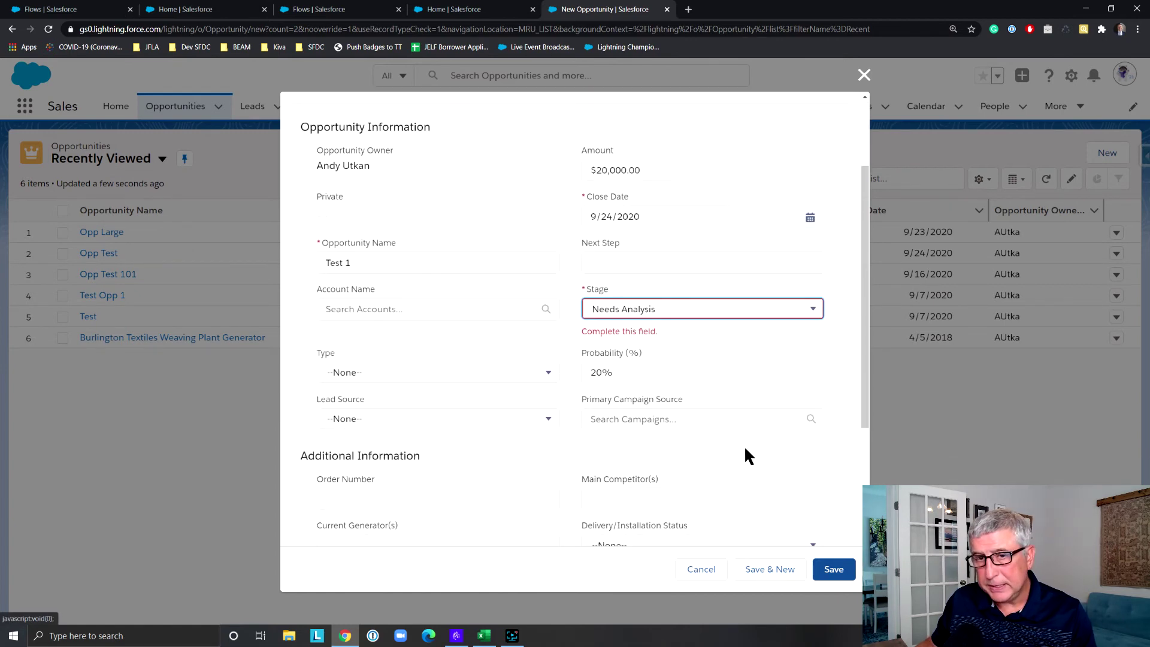
{"action": "left_click", "coordinate": [835, 568]}
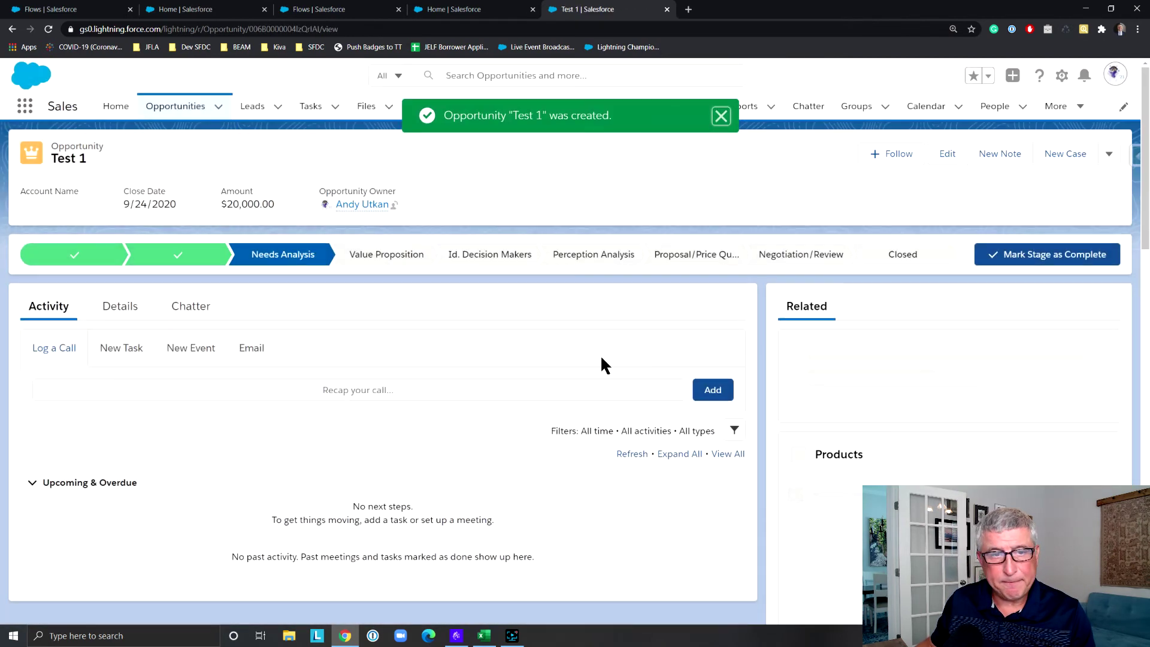
{"action": "left_click", "coordinate": [120, 308]}
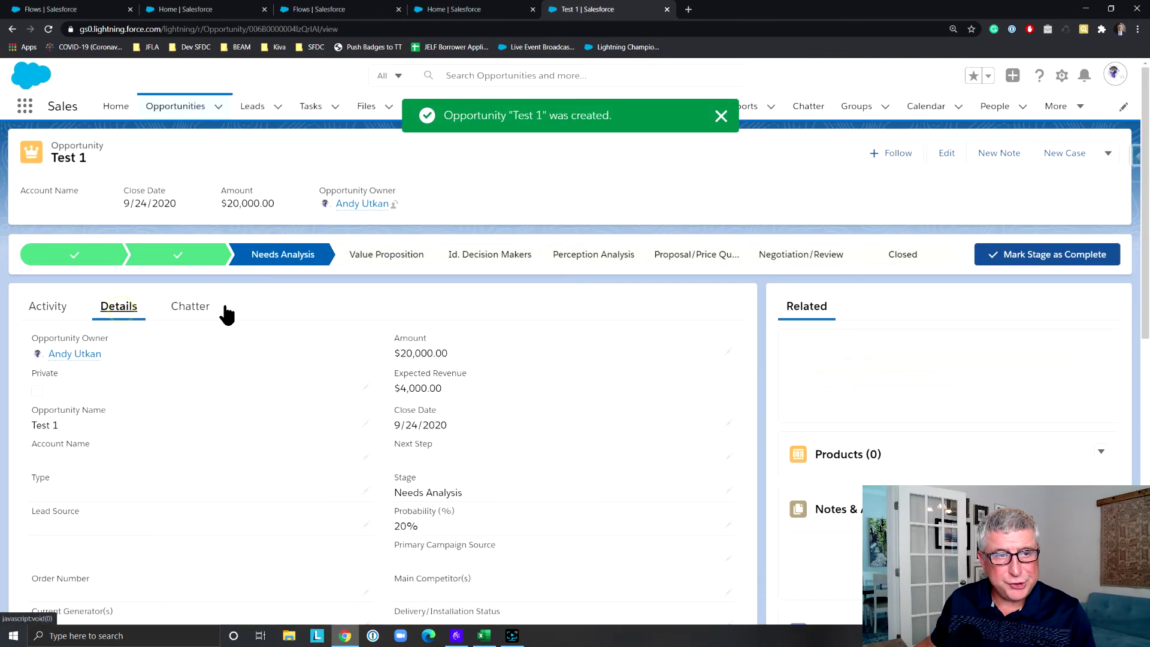
{"action": "scroll", "coordinate": [362, 301], "scroll_direction": "down", "scroll_amount": 5}
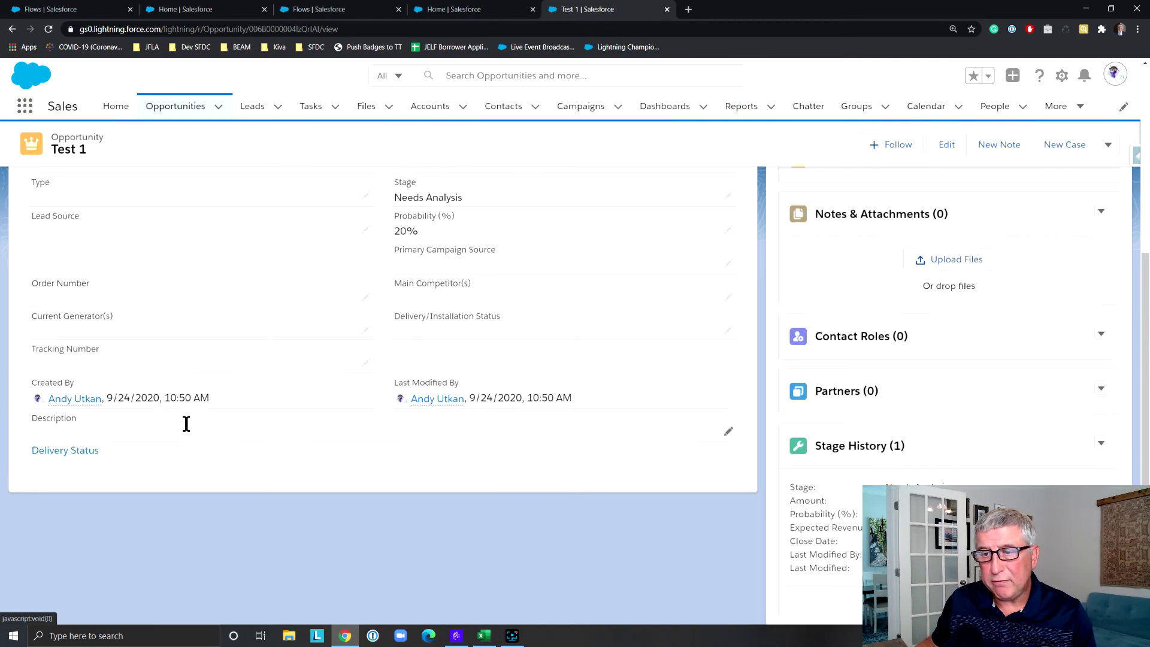
{"action": "scroll", "coordinate": [183, 422], "scroll_direction": "down", "scroll_amount": 2}
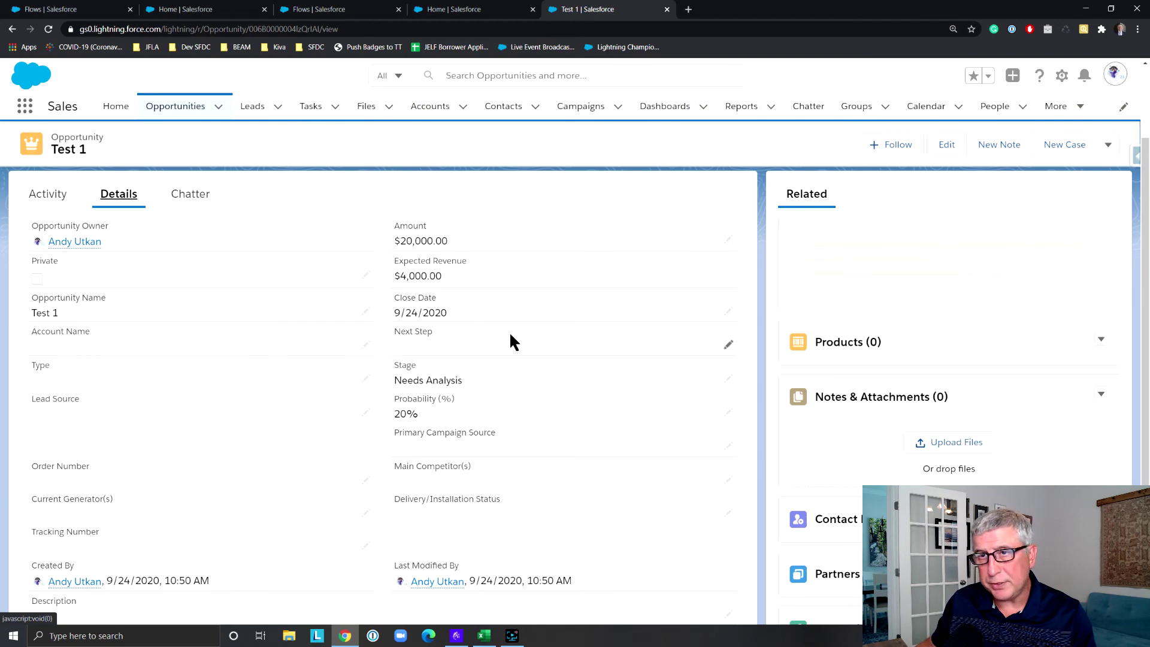
{"action": "scroll", "coordinate": [509, 331], "scroll_direction": "up", "scroll_amount": 2}
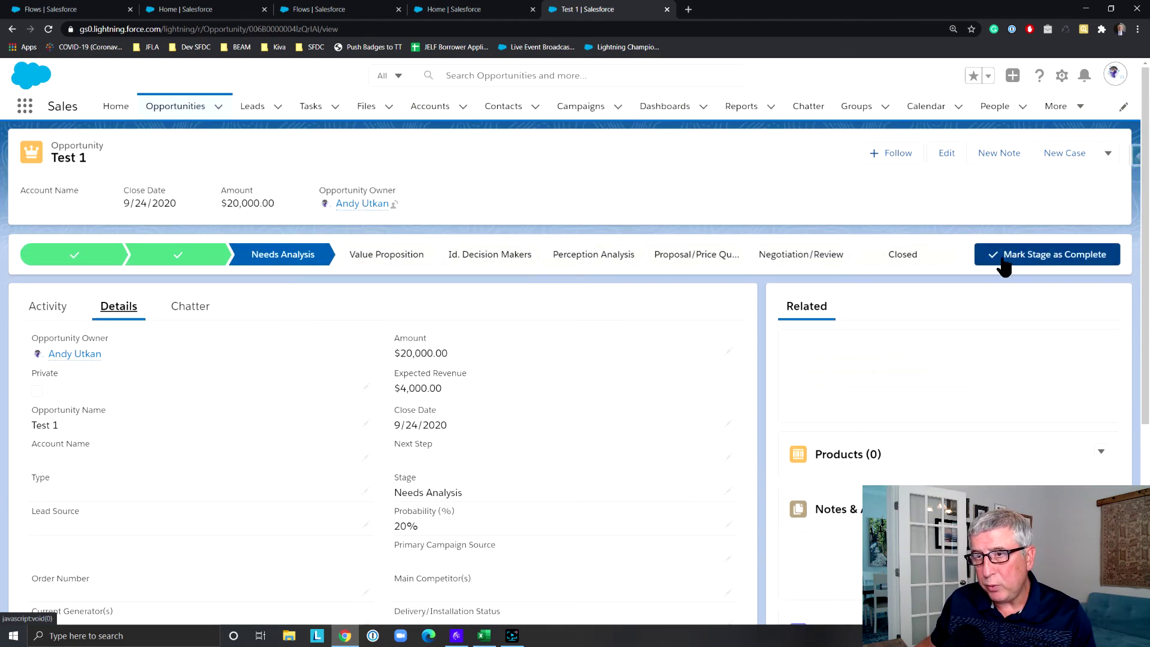
Mark Test 1's current stage as complete, close the opportunity as Closed Won and check its description for the deal-size note
{"action": "left_click", "coordinate": [1014, 257]}
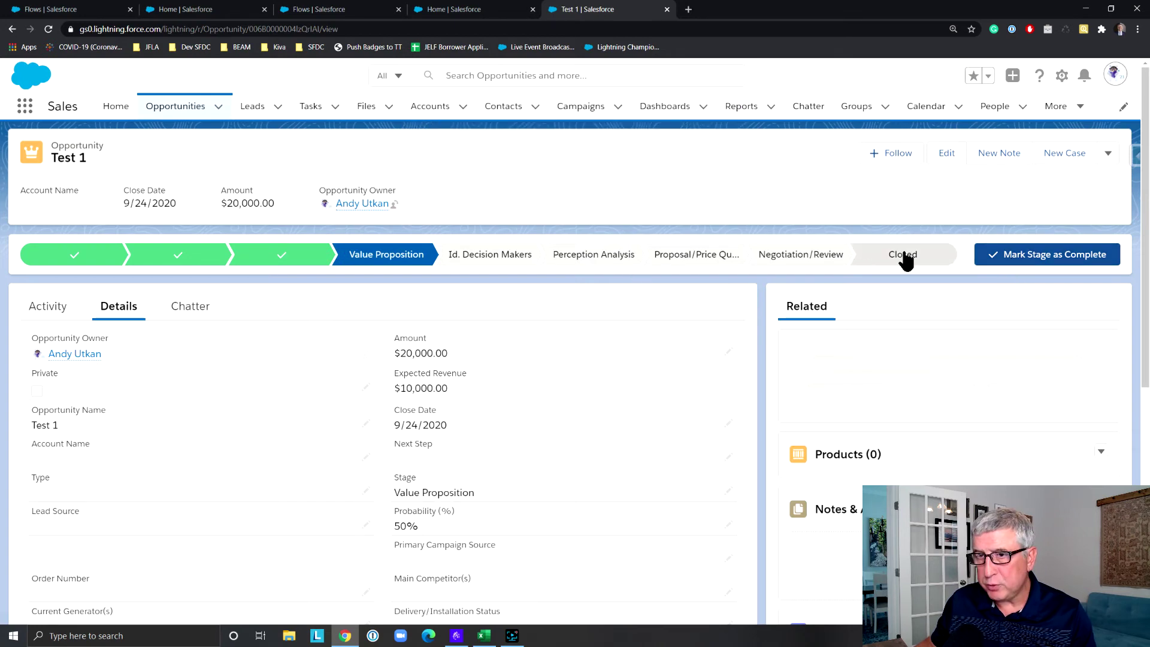
{"action": "left_click", "coordinate": [900, 257]}
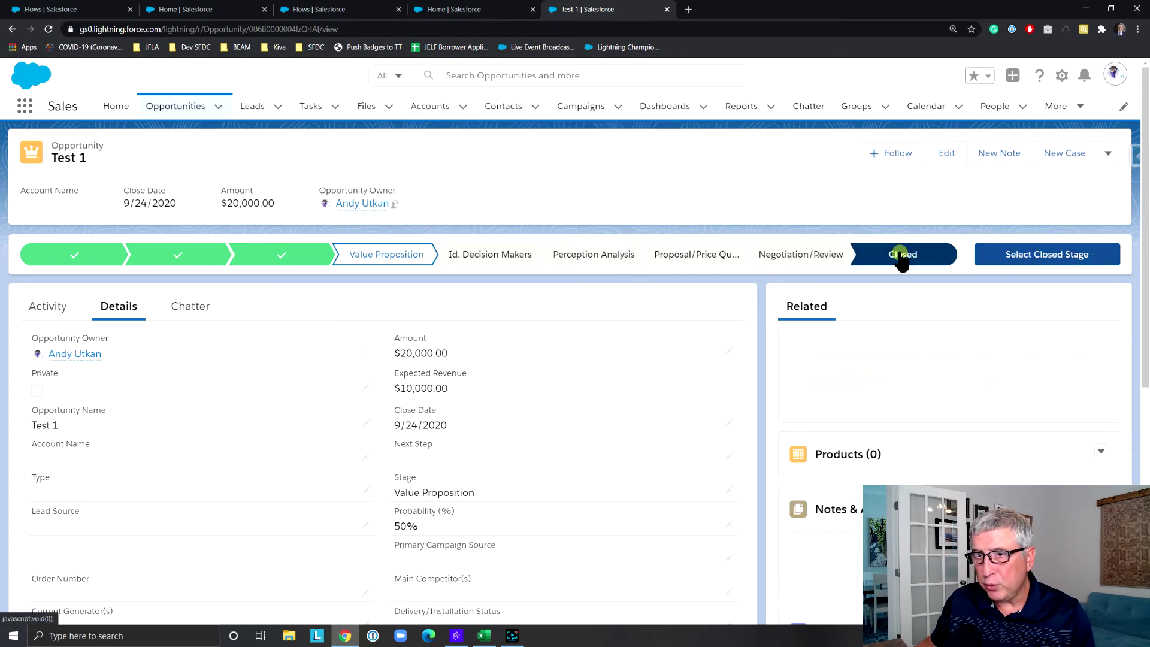
{"action": "left_click", "coordinate": [1014, 260]}
{"action": "left_click", "coordinate": [731, 348]}
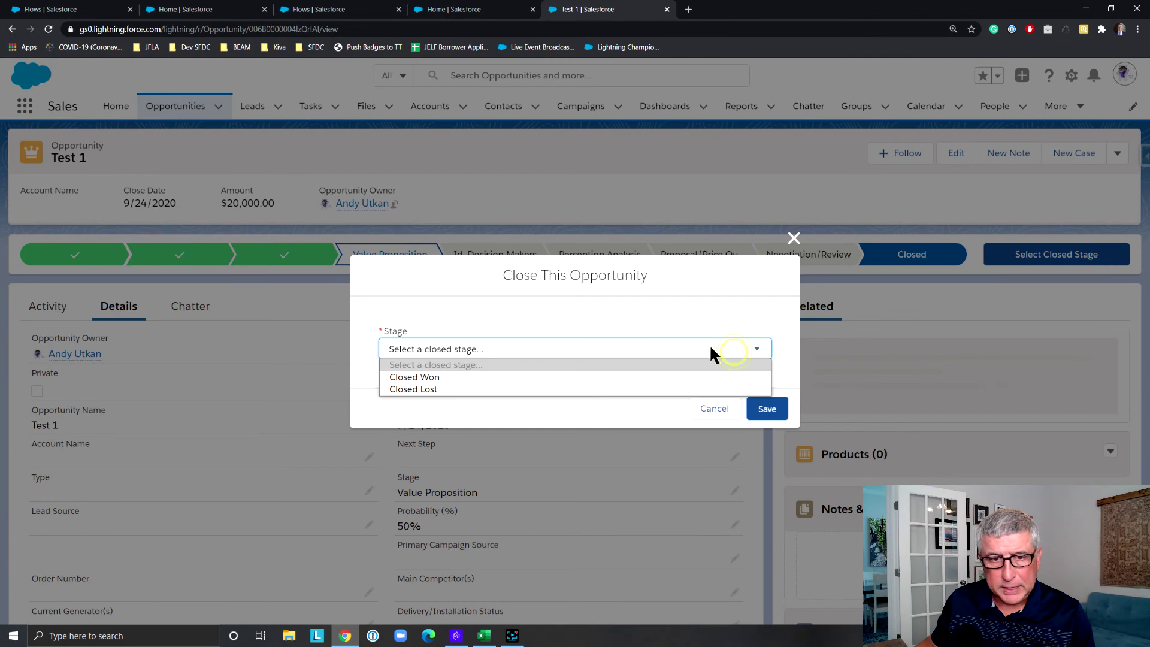
{"action": "left_click", "coordinate": [694, 376]}
{"action": "left_click", "coordinate": [773, 409]}
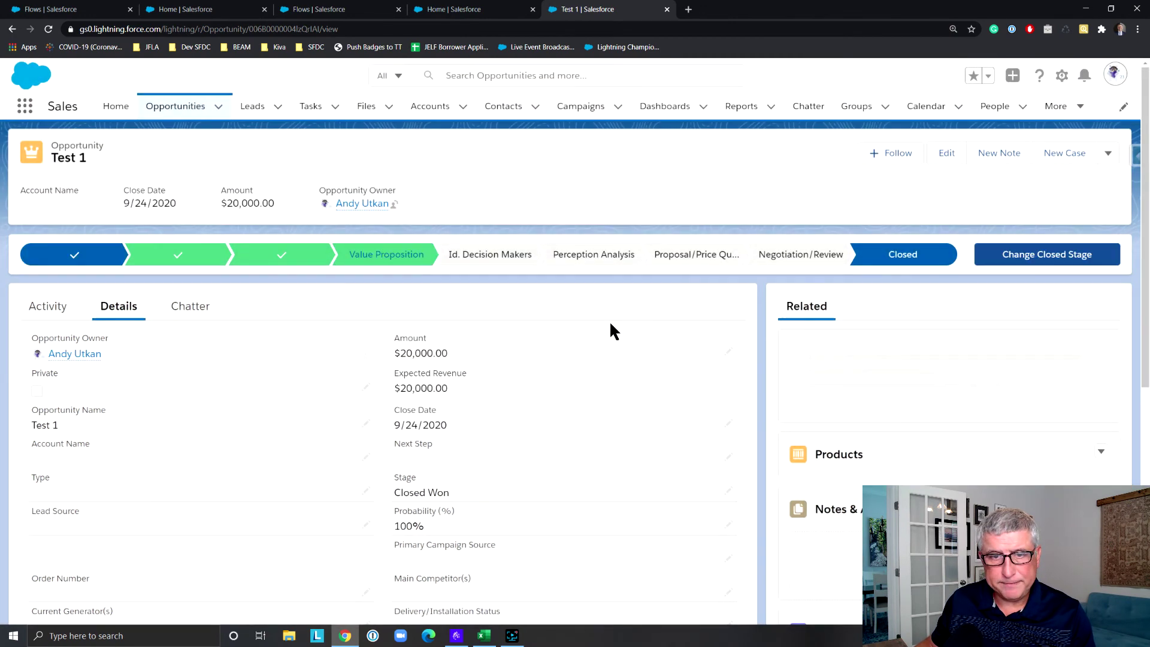
{"action": "scroll", "coordinate": [610, 324], "scroll_direction": "down", "scroll_amount": 4}
{"action": "scroll", "coordinate": [609, 324], "scroll_direction": "down", "scroll_amount": 1}
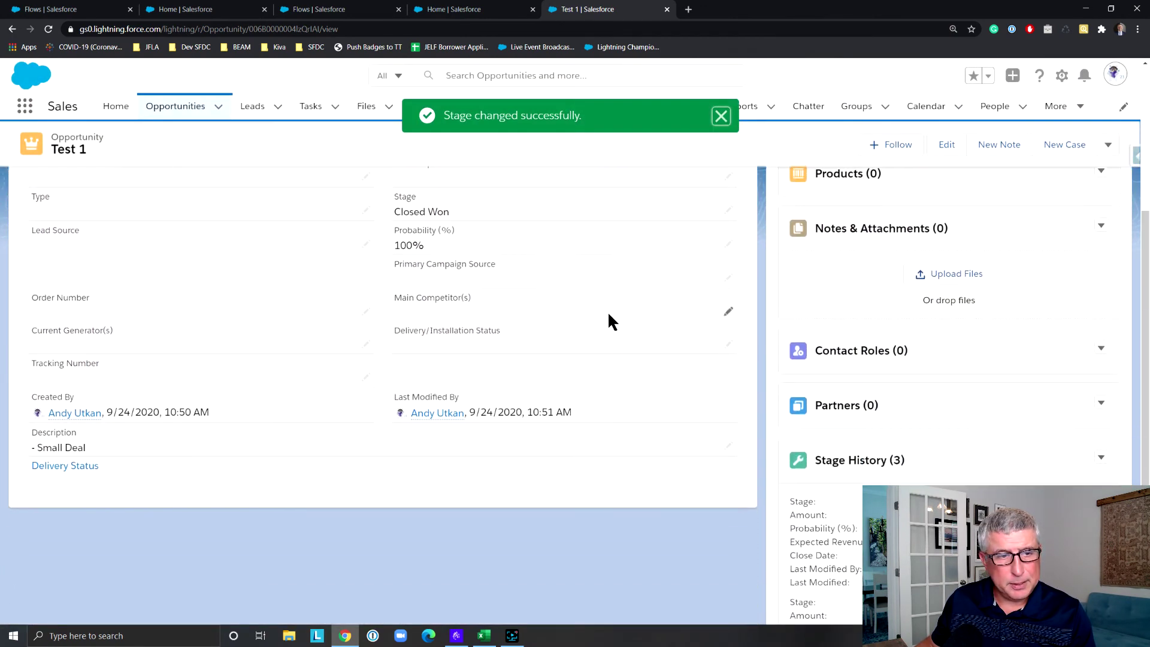
{"action": "left_click_drag", "start_coordinate": [85, 447], "coordinate": [30, 447]}
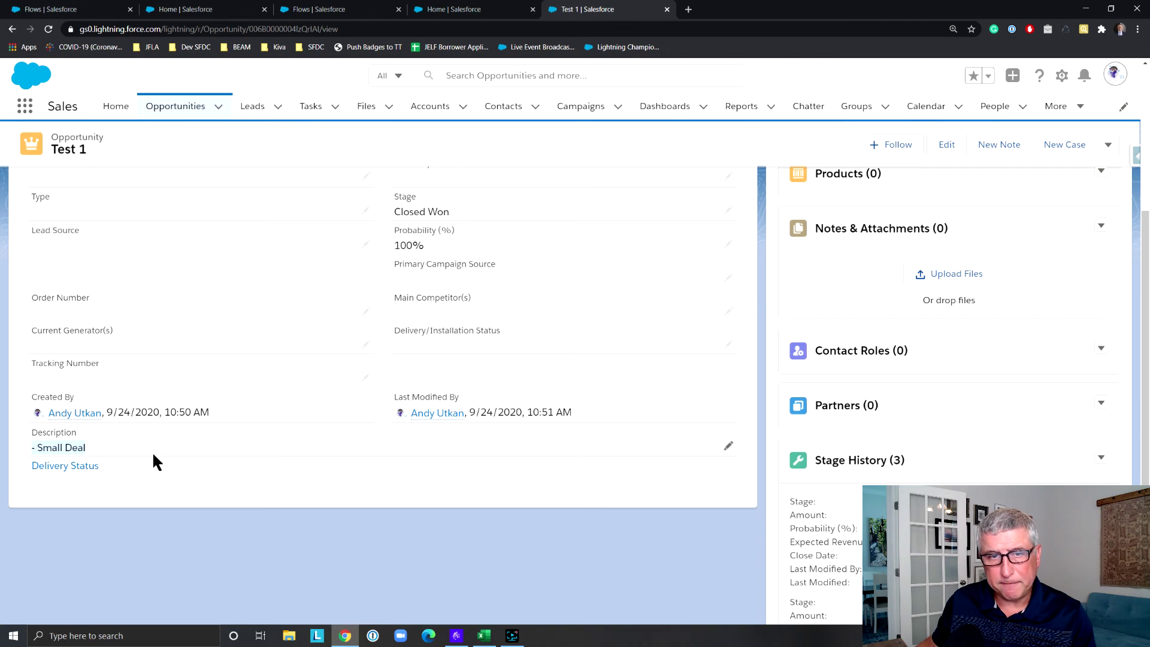
{"action": "scroll", "coordinate": [152, 451], "scroll_direction": "up", "scroll_amount": 2}
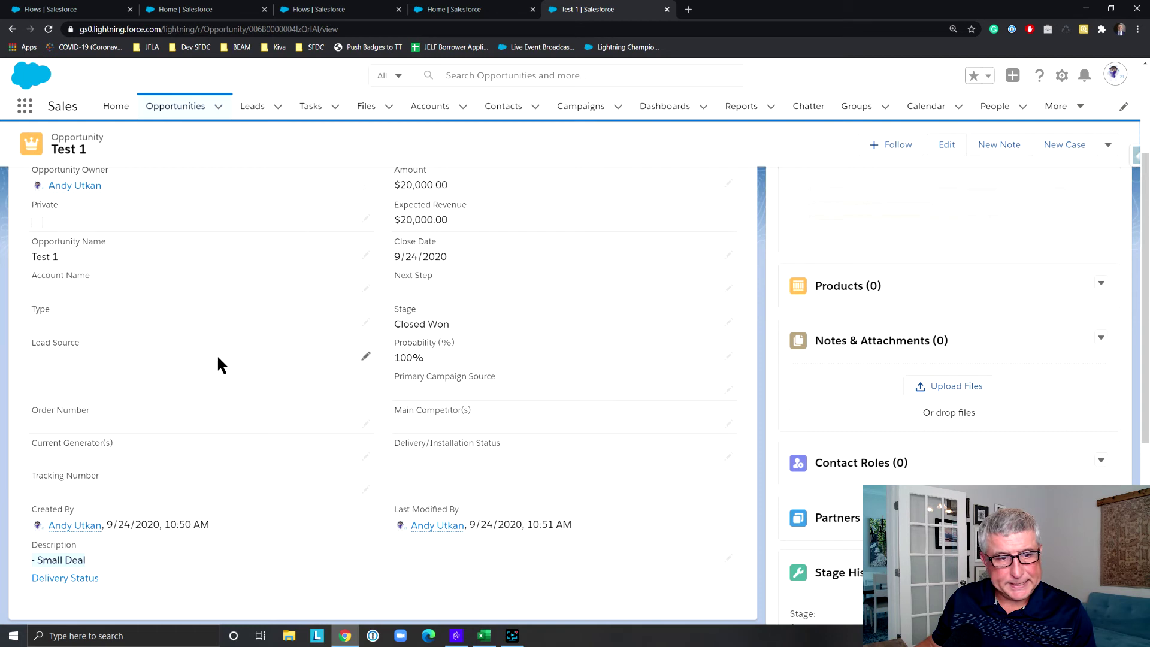
{"action": "left_click", "coordinate": [153, 557]}
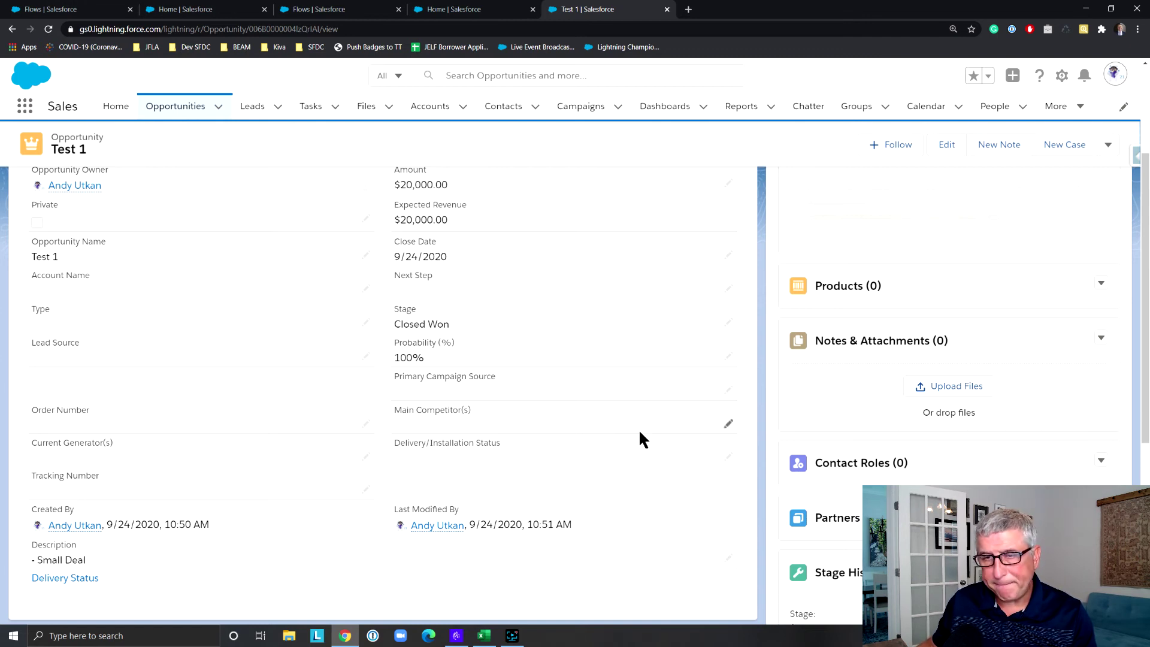
Reopen Test 1 by making Id. Decision Makers its current stage
{"action": "scroll", "coordinate": [691, 251], "scroll_direction": "up", "scroll_amount": 3}
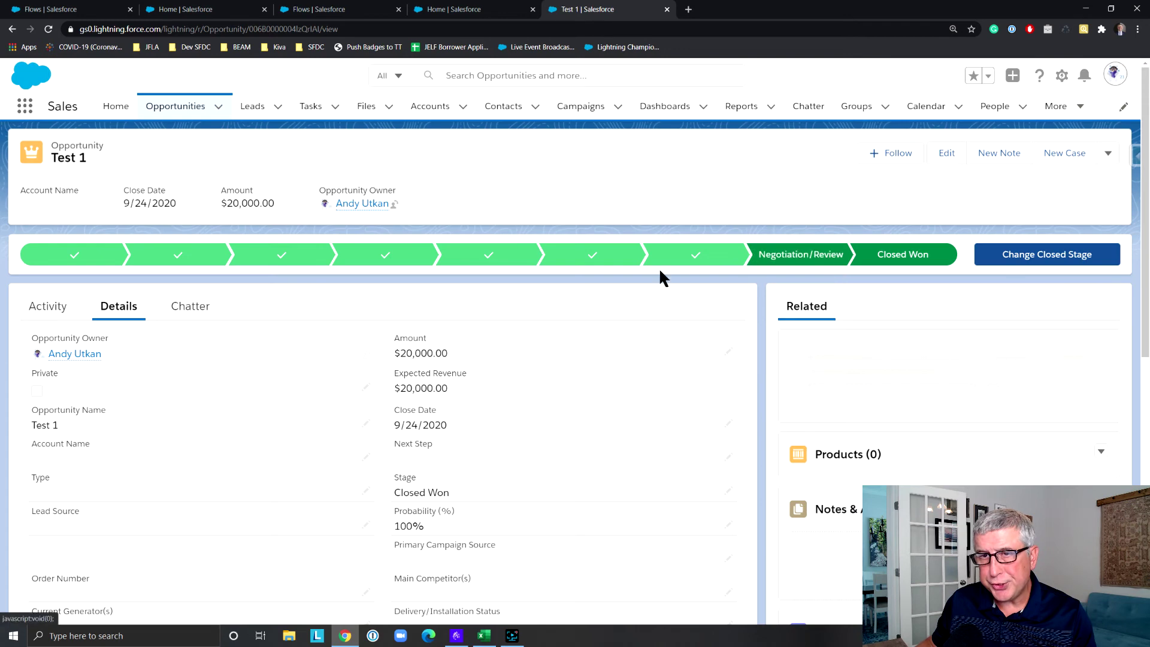
{"action": "left_click", "coordinate": [499, 263]}
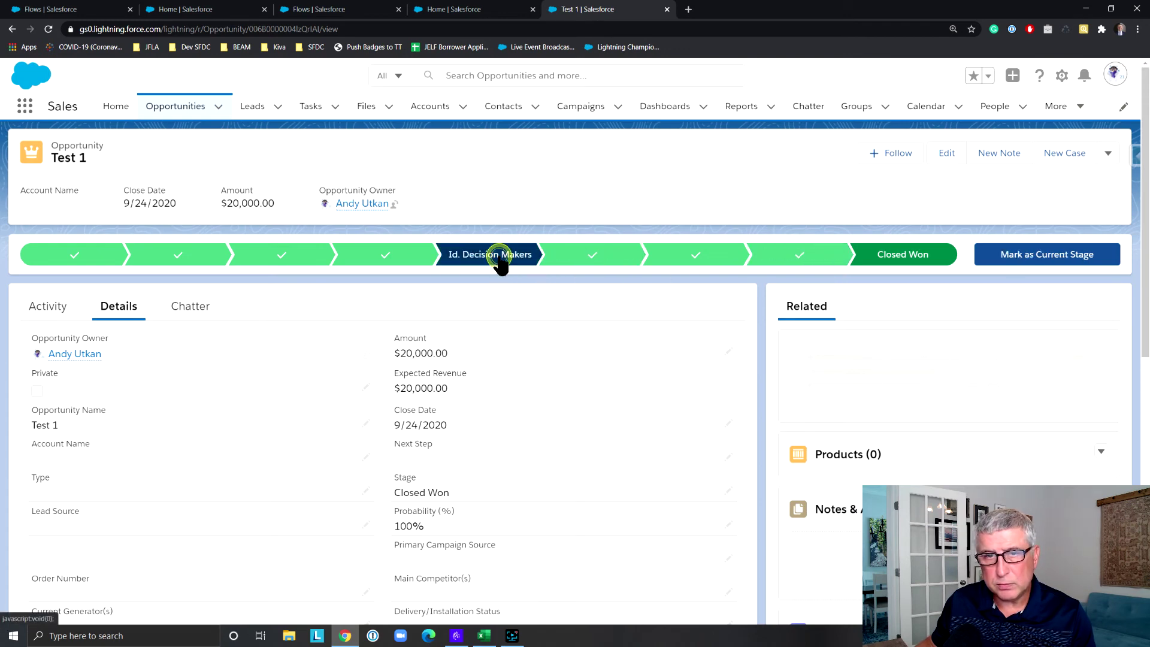
{"action": "left_click", "coordinate": [1012, 259]}
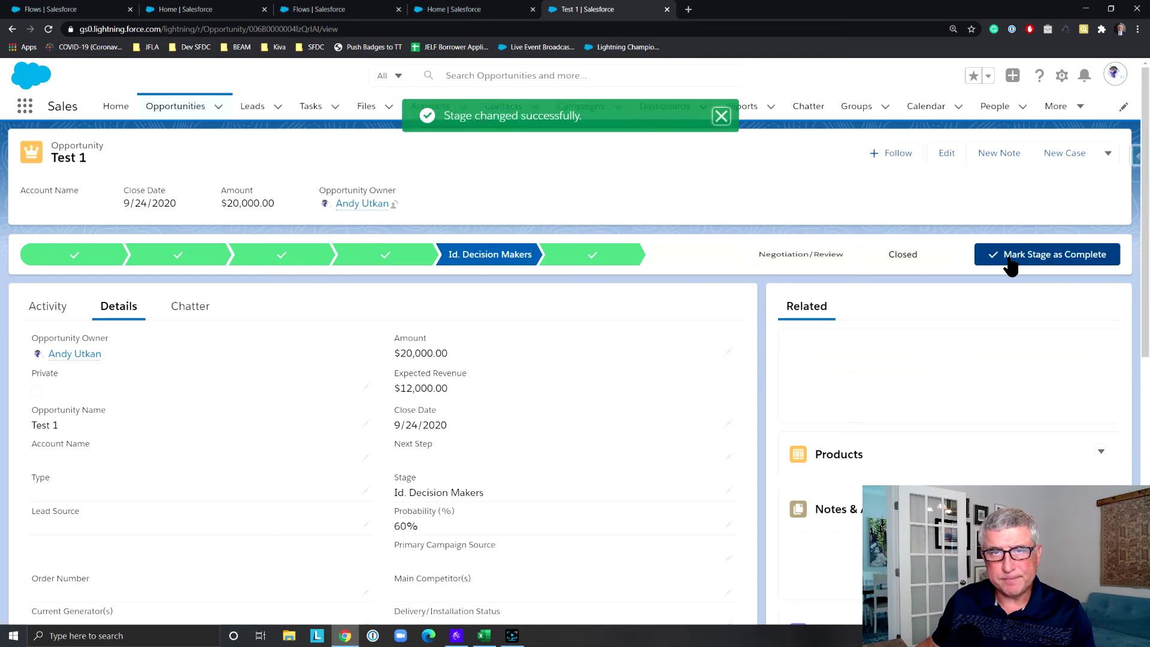
Change Test 1's amount to 175000 in the record details
{"action": "scroll", "coordinate": [501, 402], "scroll_direction": "down", "scroll_amount": 2}
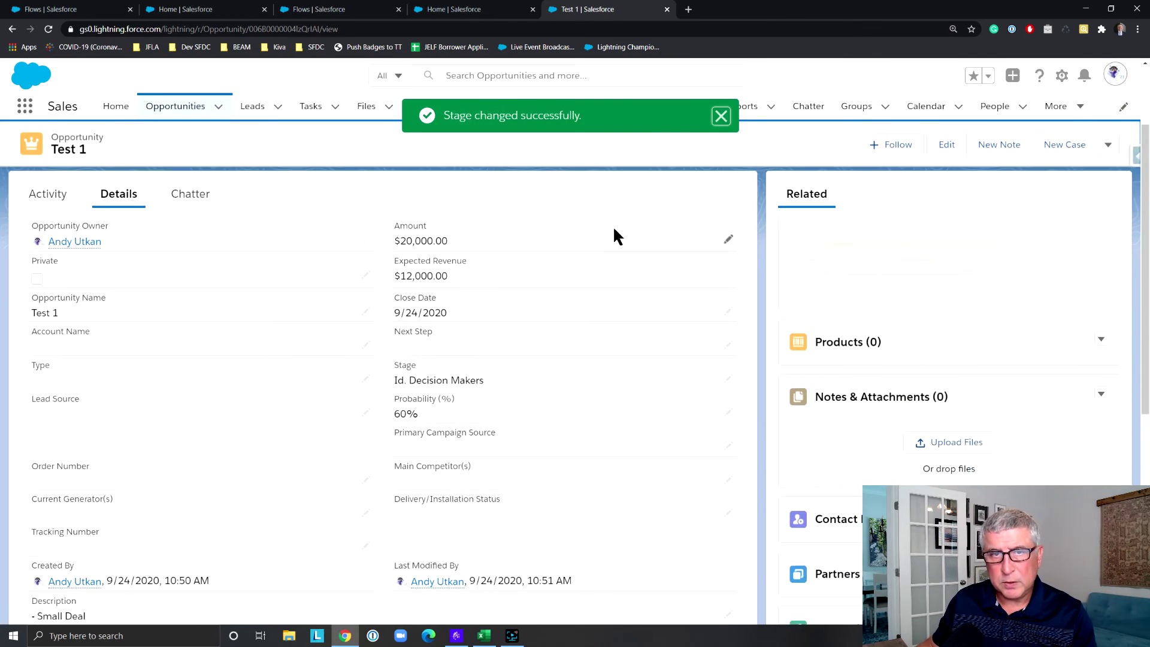
{"action": "left_click", "coordinate": [728, 239]}
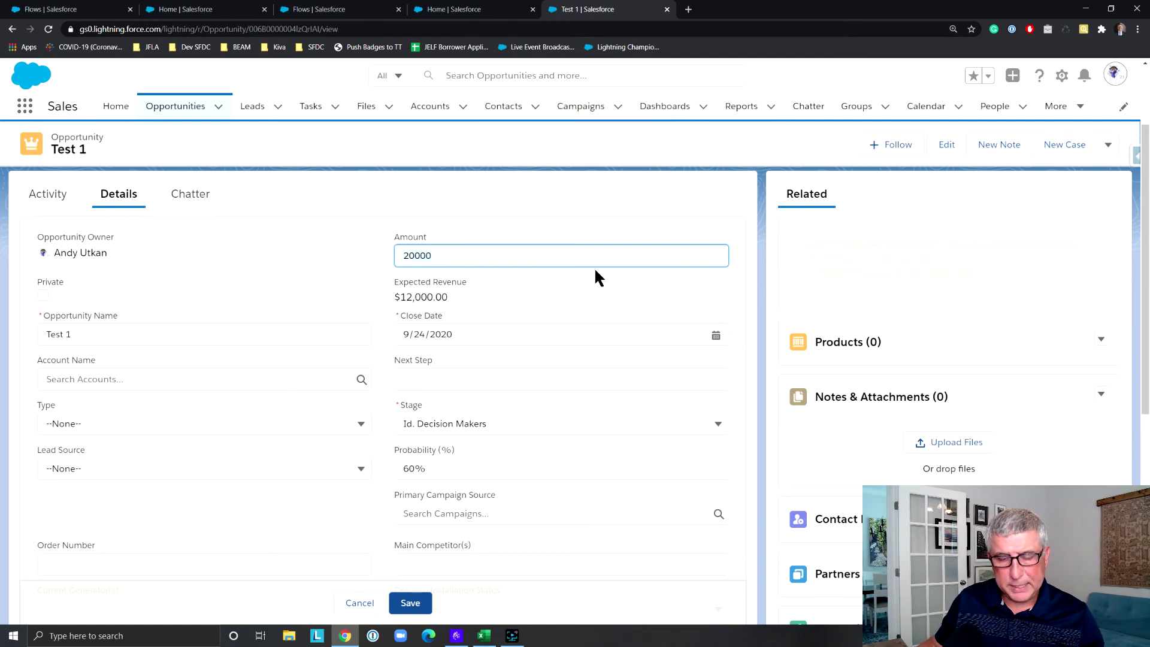
{"action": "key", "text": "ctrl+a"}
{"action": "type", "text": "1"}
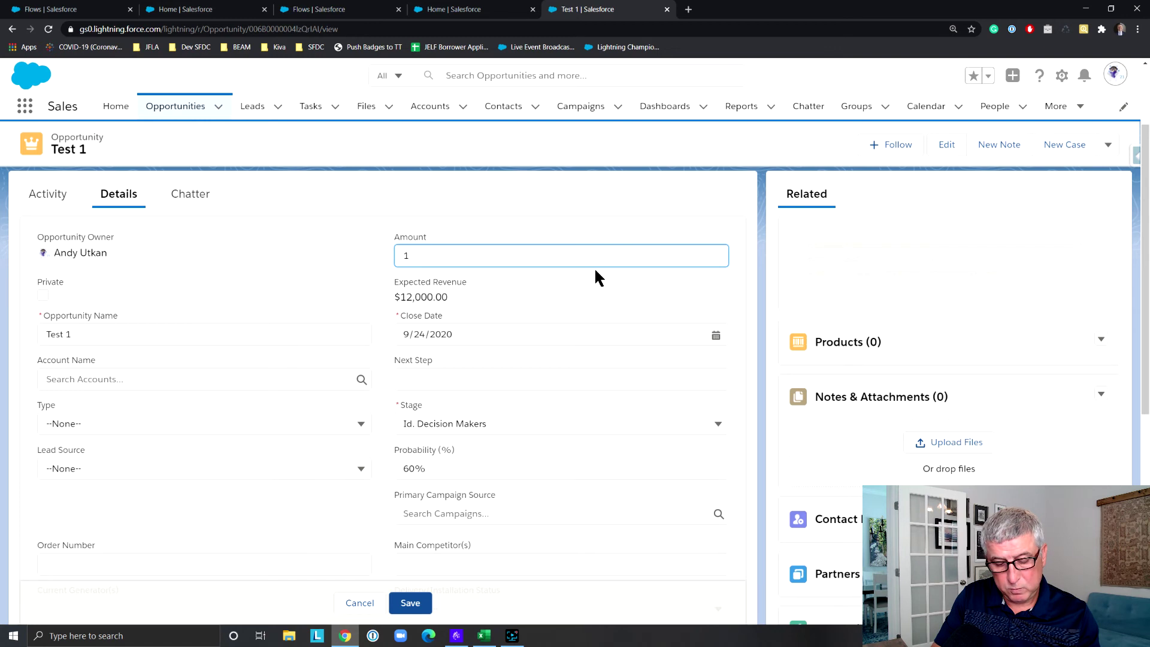
{"action": "type", "text": "1"}
{"action": "type", "text": "75"}
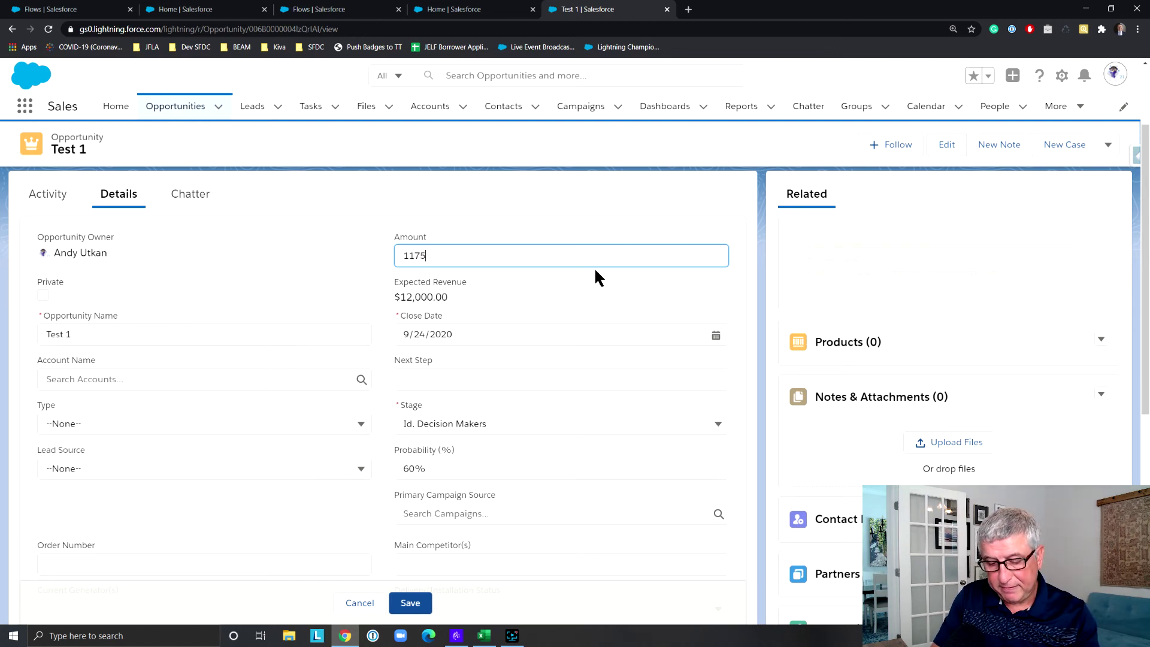
{"action": "type", "text": "000"}
{"action": "key", "text": "BackSpace"}
{"action": "key", "text": "BackSpace"}
{"action": "key", "text": "BackSpace"}
{"action": "key", "text": "BackSpace"}
{"action": "key", "text": "BackSpace"}
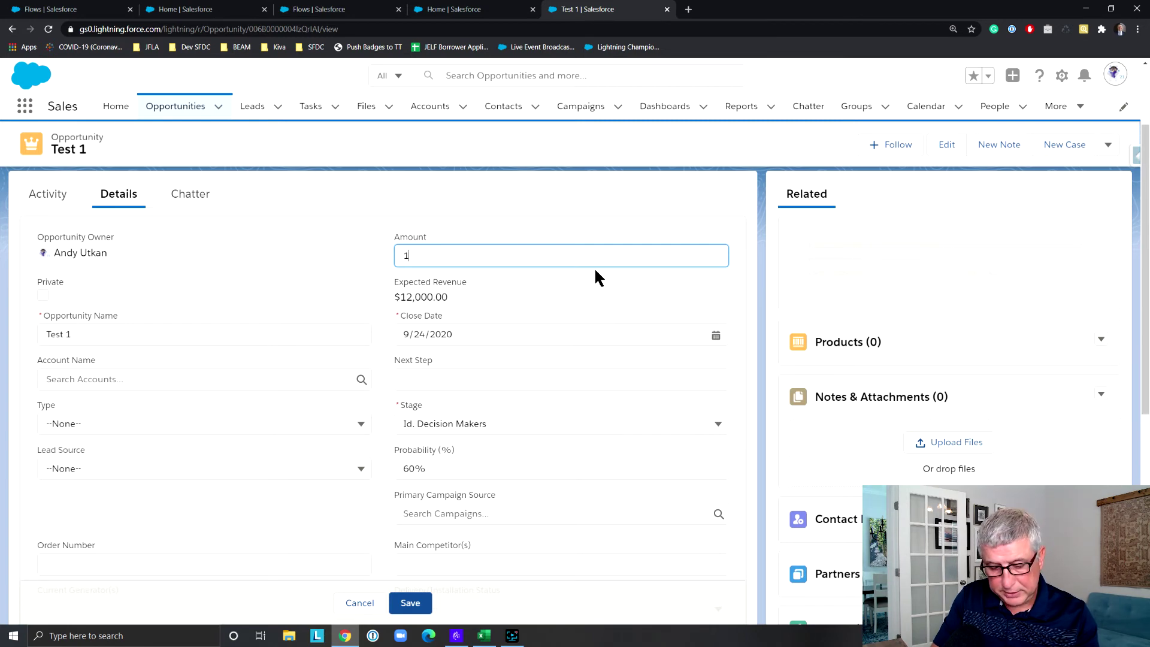
{"action": "type", "text": "75000"}
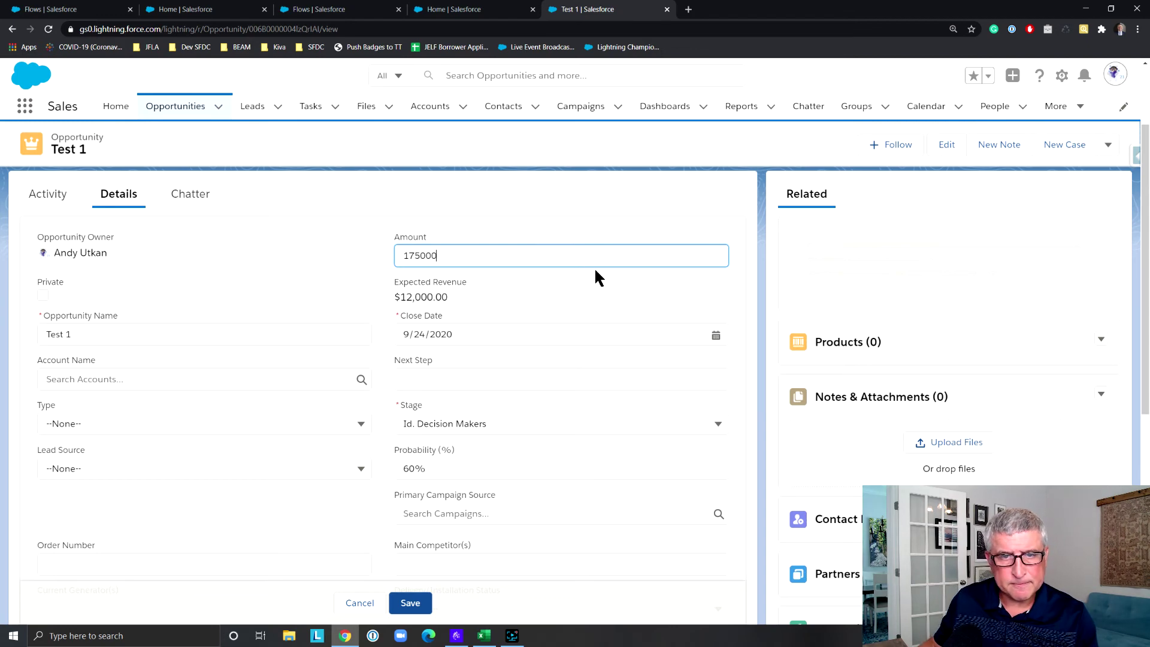
Clear Test 1's description, save the record and check the description field
{"action": "scroll", "coordinate": [350, 303], "scroll_direction": "down", "scroll_amount": 1}
{"action": "scroll", "coordinate": [350, 317], "scroll_direction": "down", "scroll_amount": 3}
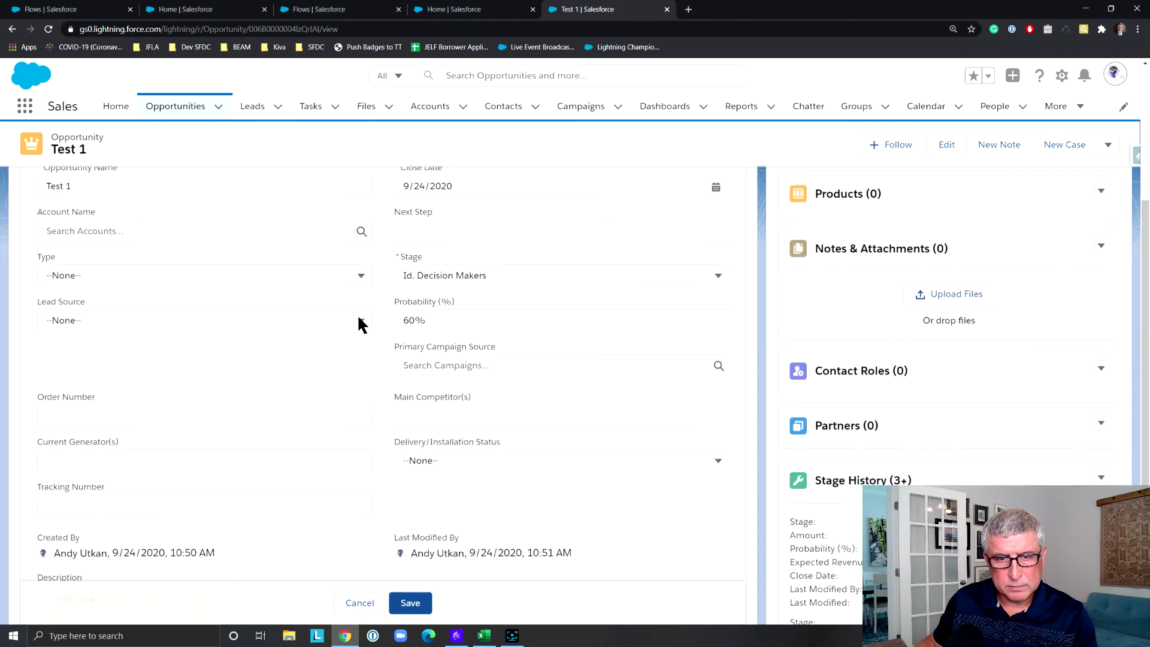
{"action": "left_click", "coordinate": [160, 525]}
{"action": "key", "text": "ctrl+a"}
{"action": "key", "text": "BackSpace"}
{"action": "scroll", "coordinate": [322, 473], "scroll_direction": "up", "scroll_amount": 1}
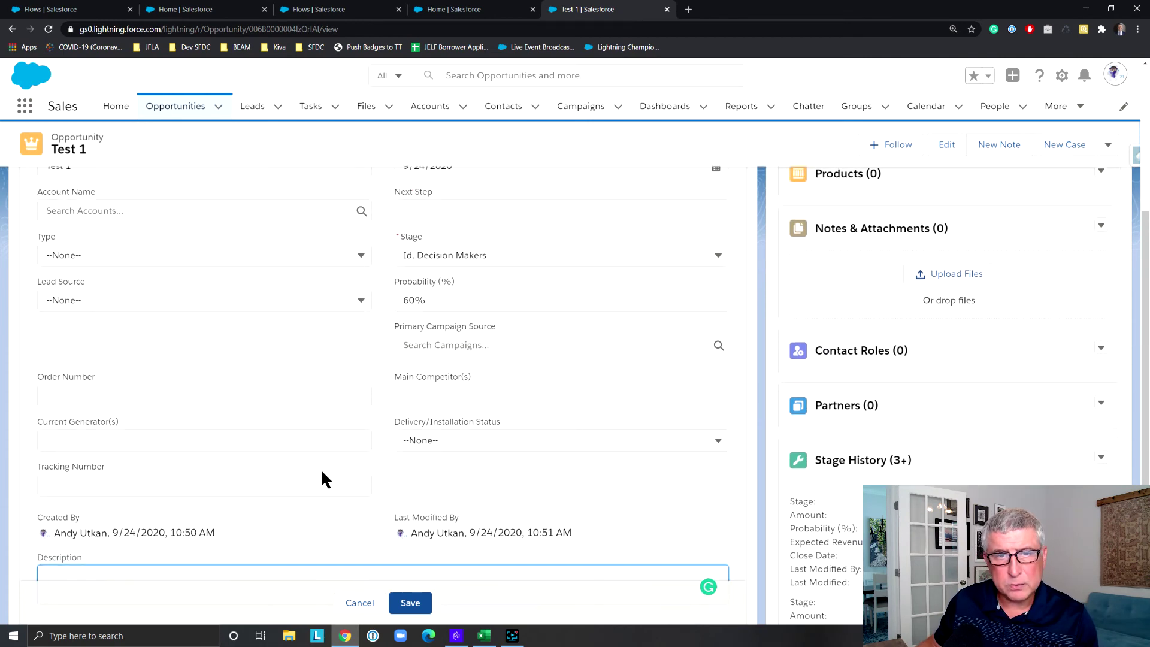
{"action": "scroll", "coordinate": [323, 473], "scroll_direction": "up", "scroll_amount": 1}
{"action": "scroll", "coordinate": [321, 471], "scroll_direction": "down", "scroll_amount": 2}
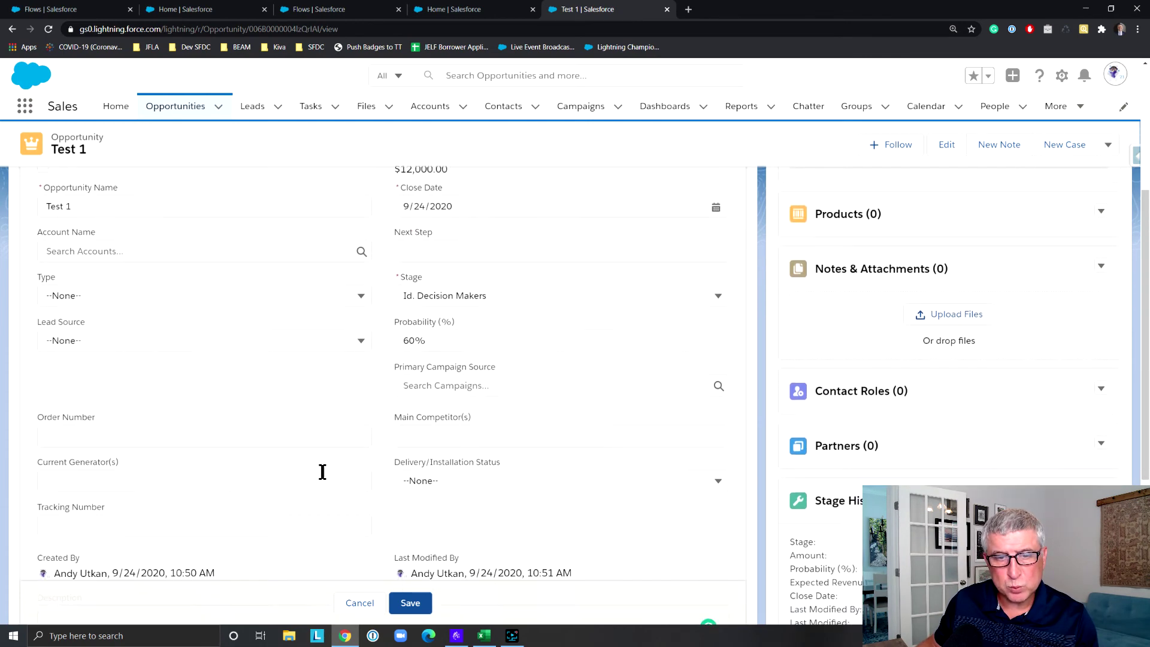
{"action": "left_click", "coordinate": [416, 602]}
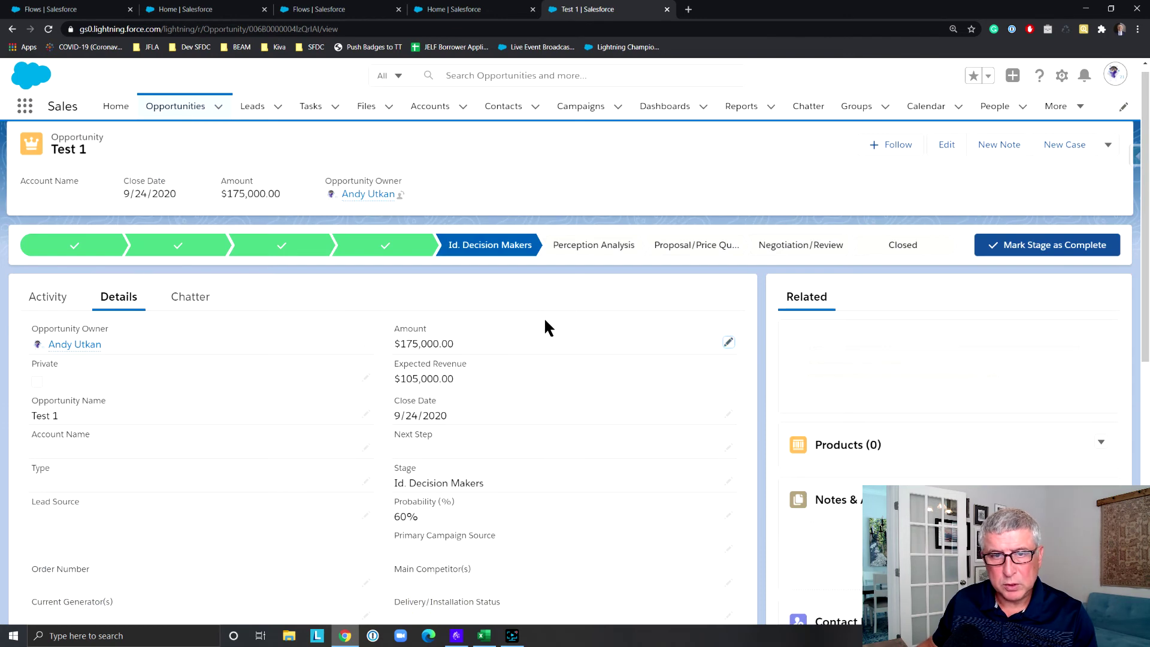
{"action": "scroll", "coordinate": [551, 374], "scroll_direction": "down", "scroll_amount": 4}
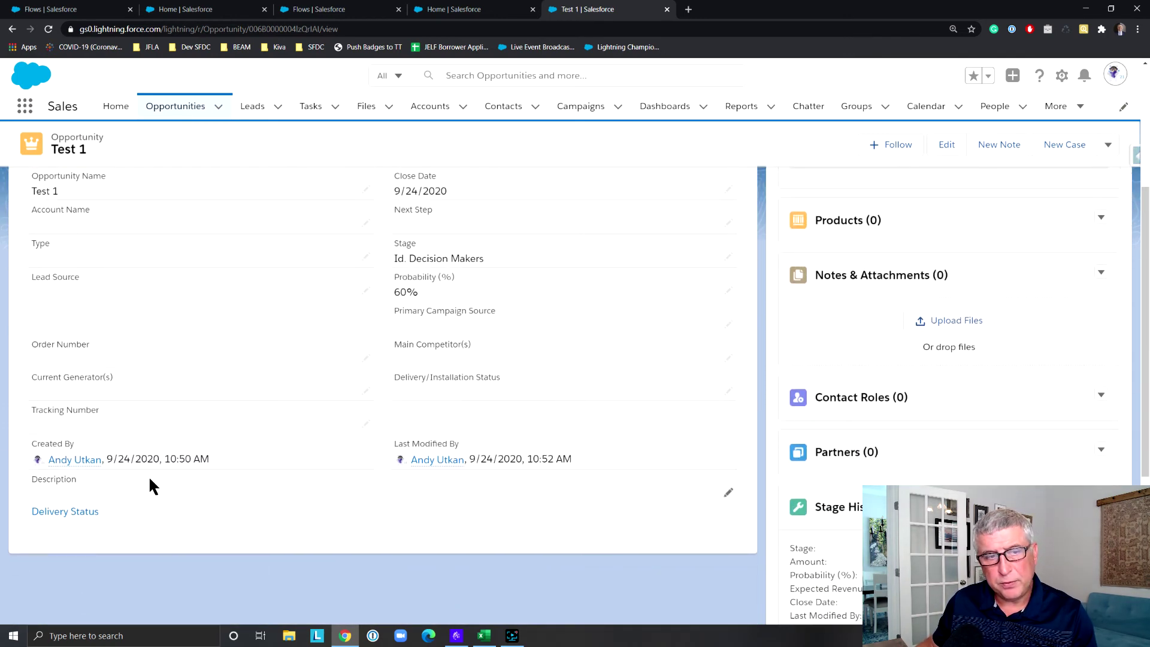
{"action": "scroll", "coordinate": [161, 479], "scroll_direction": "up", "scroll_amount": 4}
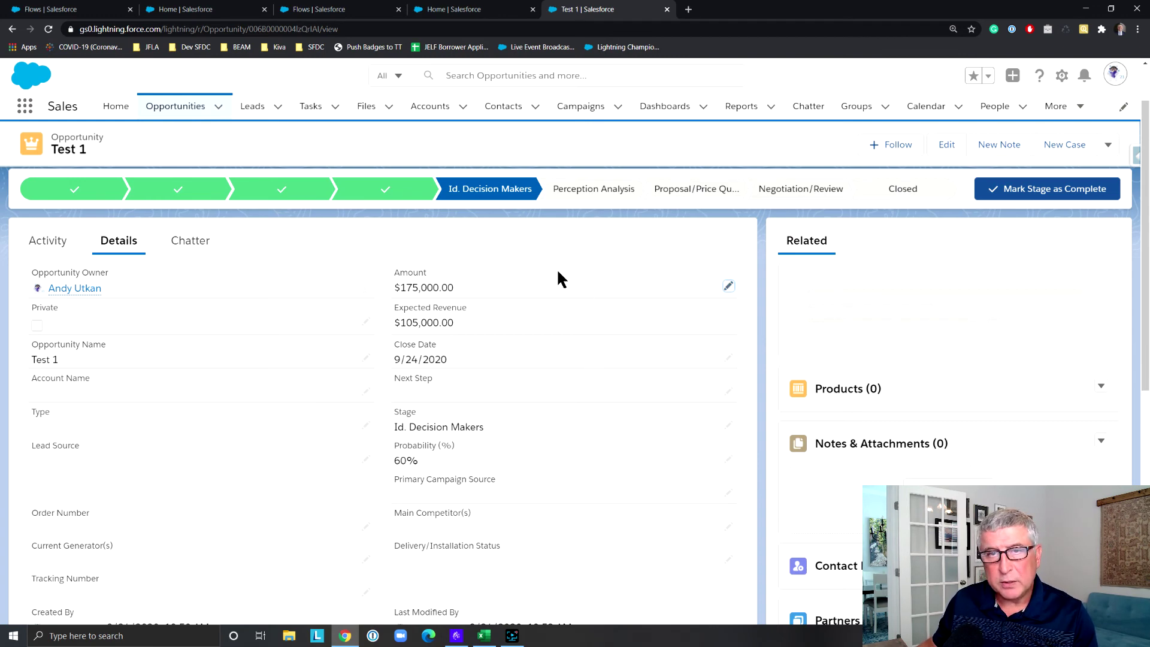
Open Test 1 for full editing and set its Delivery/Installation Status to In progress
{"action": "left_click", "coordinate": [945, 145]}
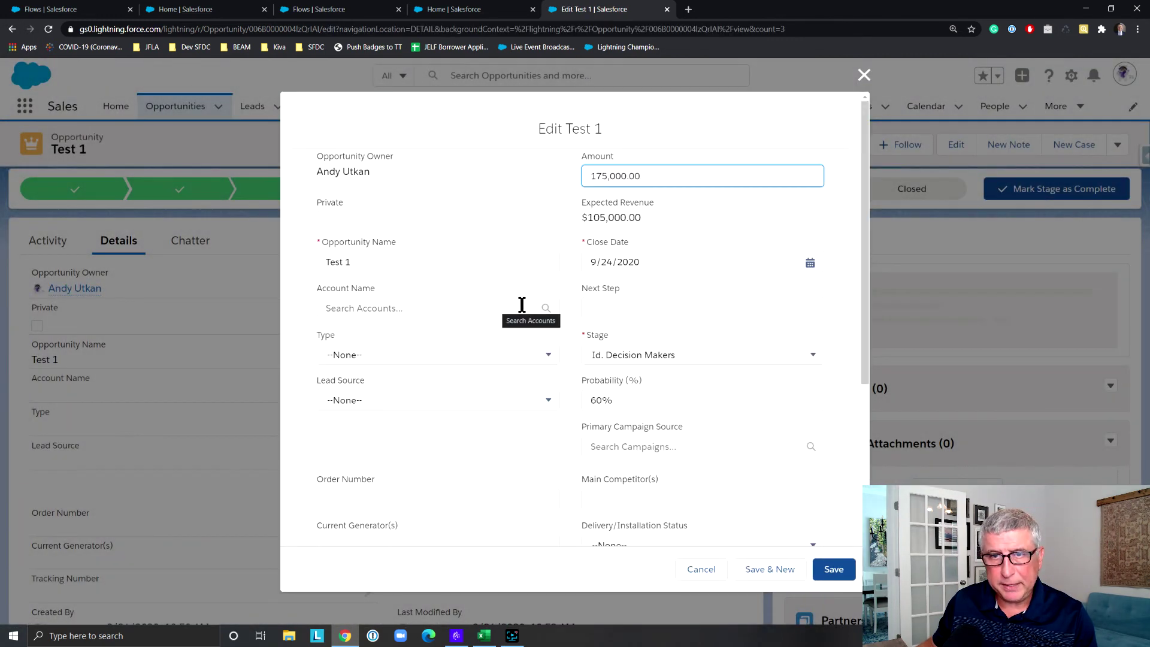
{"action": "scroll", "coordinate": [541, 279], "scroll_direction": "down", "scroll_amount": 2}
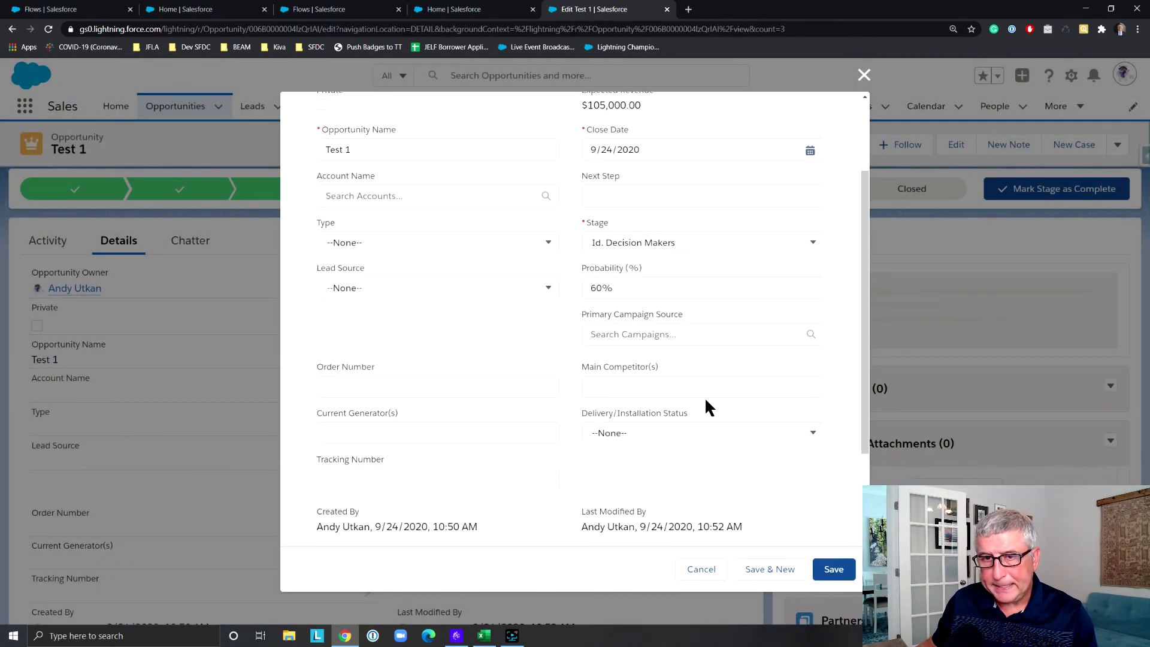
{"action": "left_click", "coordinate": [797, 433]}
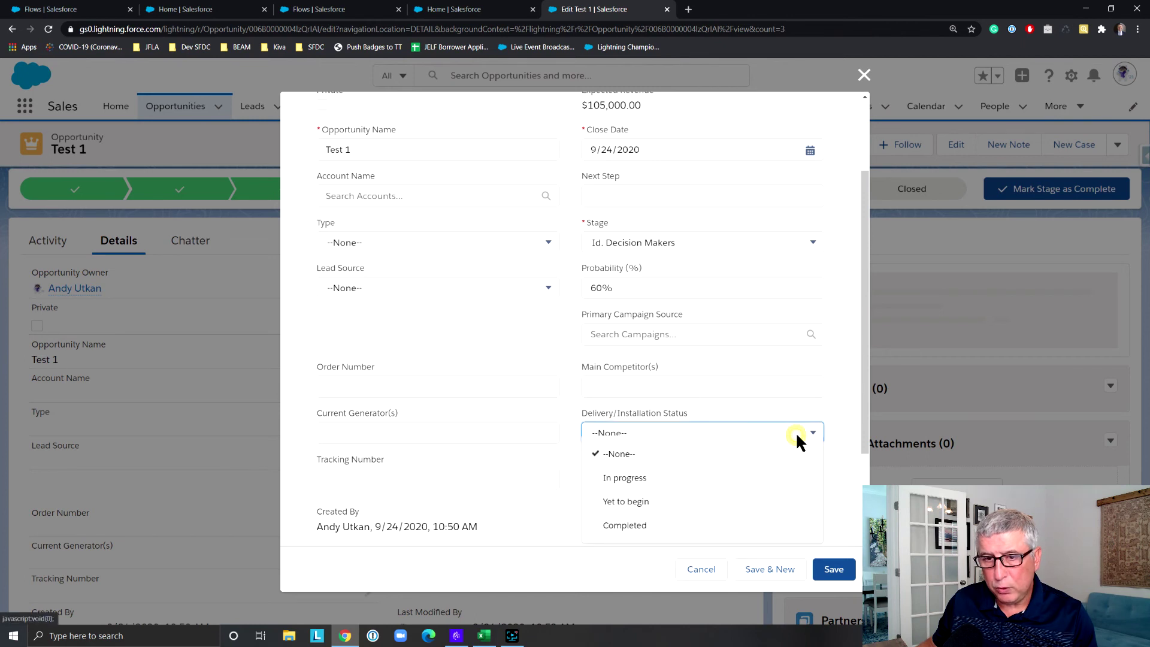
{"action": "left_click", "coordinate": [735, 479]}
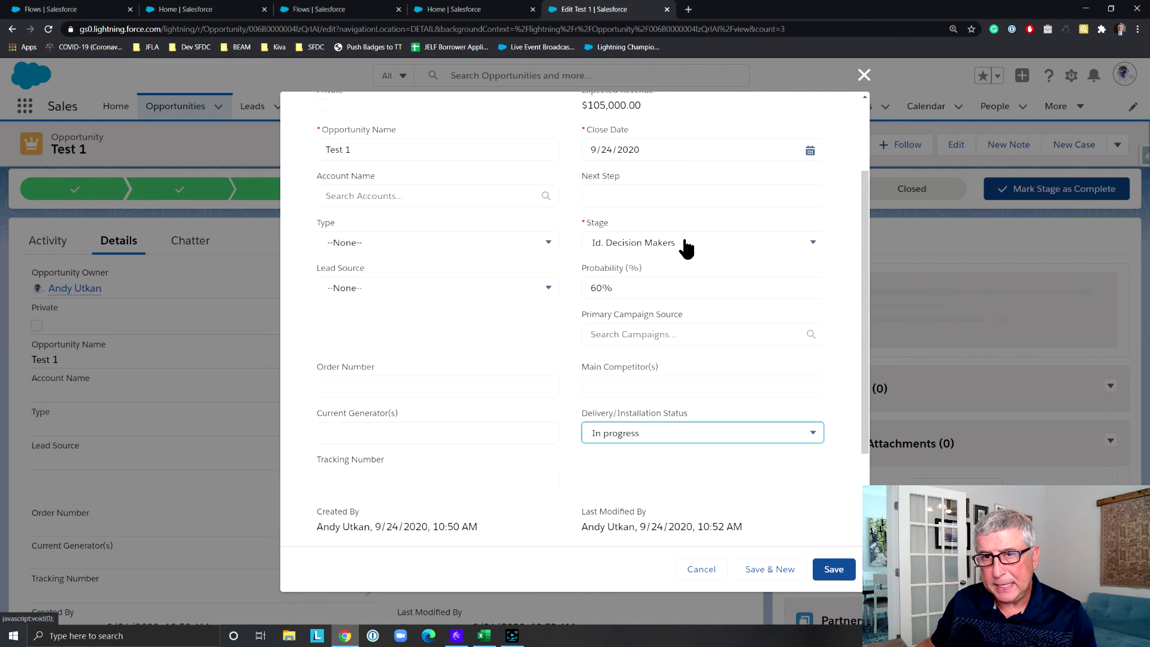
Set Test 1's stage to Closed Won, save the record and check its description field
{"action": "left_click", "coordinate": [813, 243]}
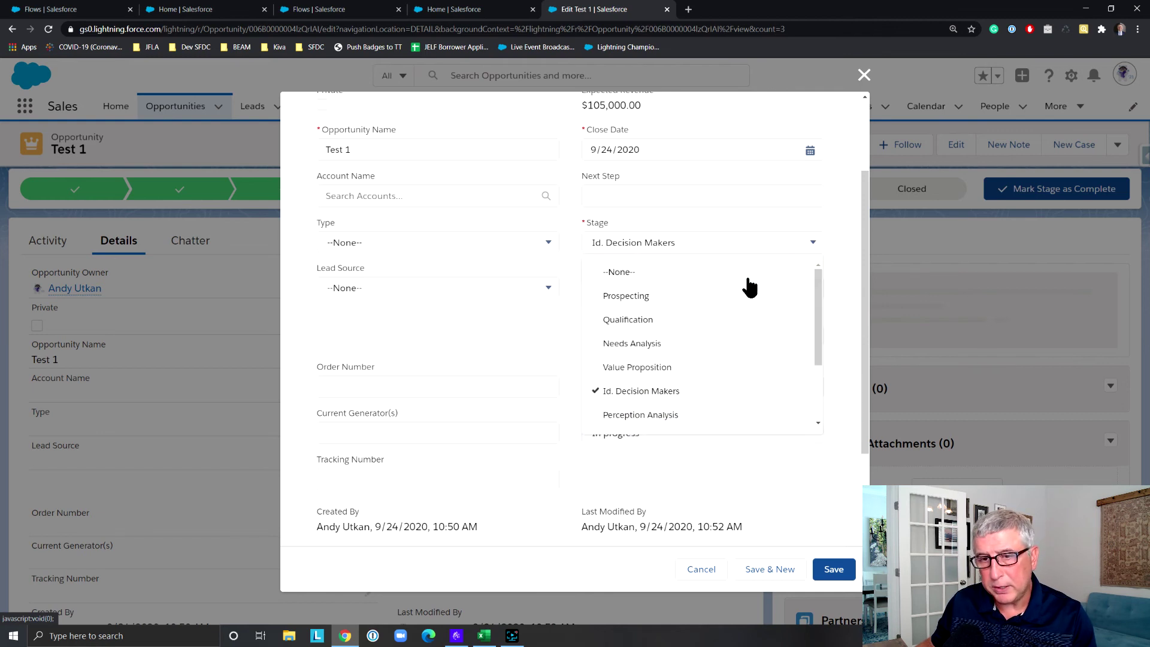
{"action": "scroll", "coordinate": [746, 335], "scroll_direction": "down", "scroll_amount": 2}
{"action": "left_click", "coordinate": [730, 393]}
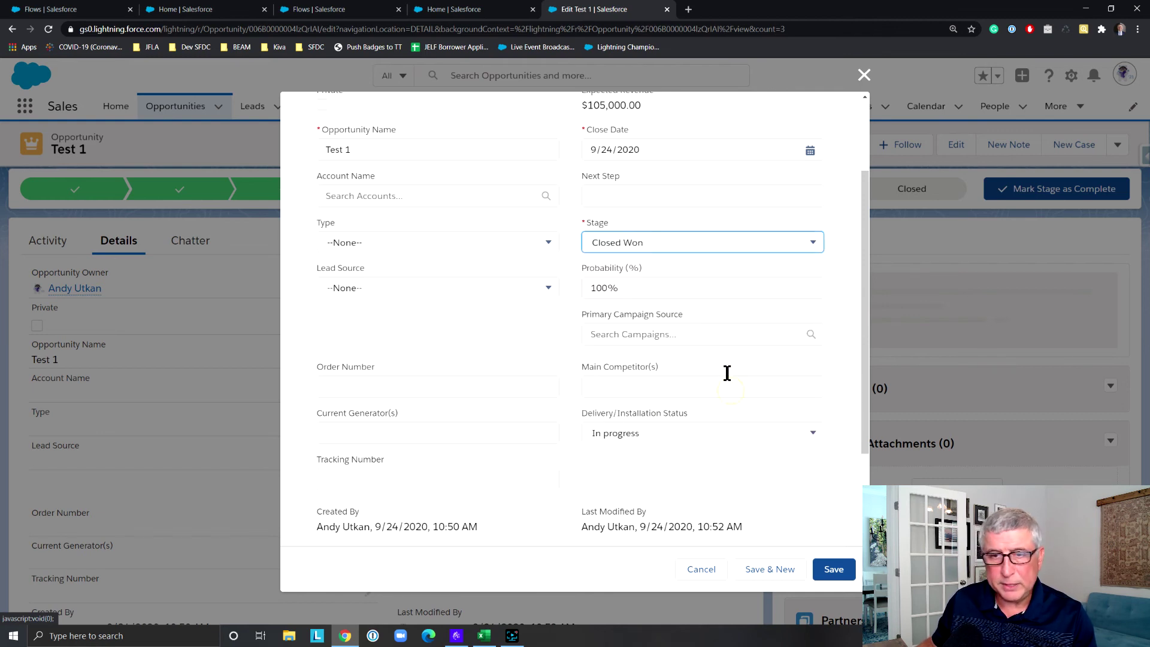
{"action": "left_click", "coordinate": [837, 572]}
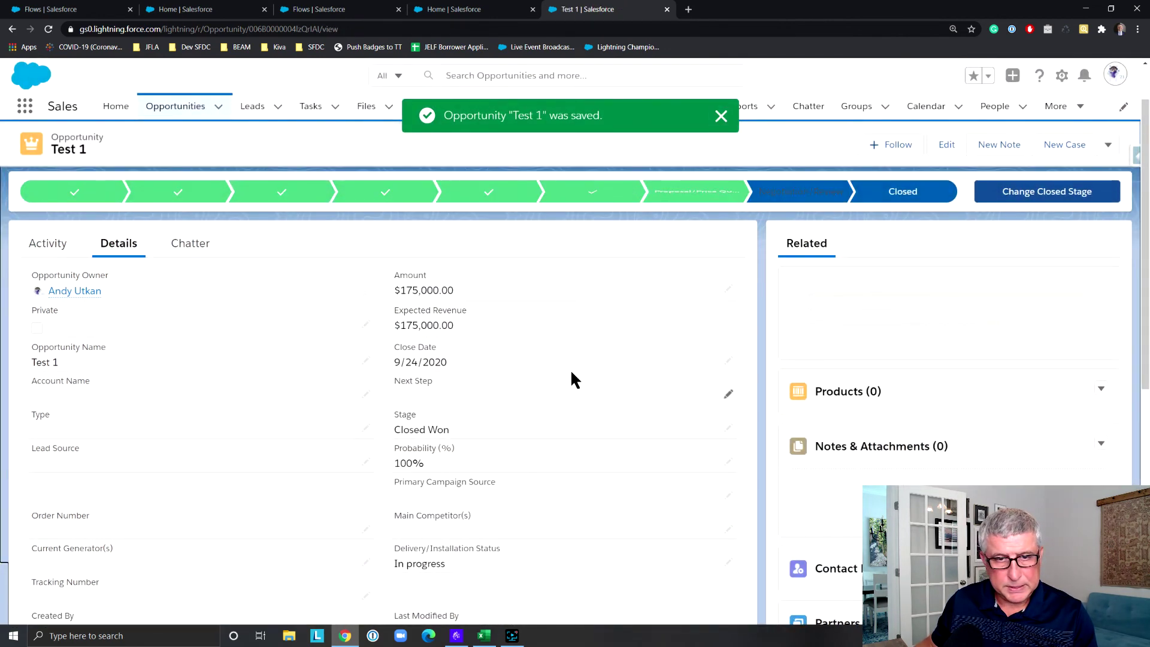
{"action": "scroll", "coordinate": [566, 367], "scroll_direction": "down", "scroll_amount": 5}
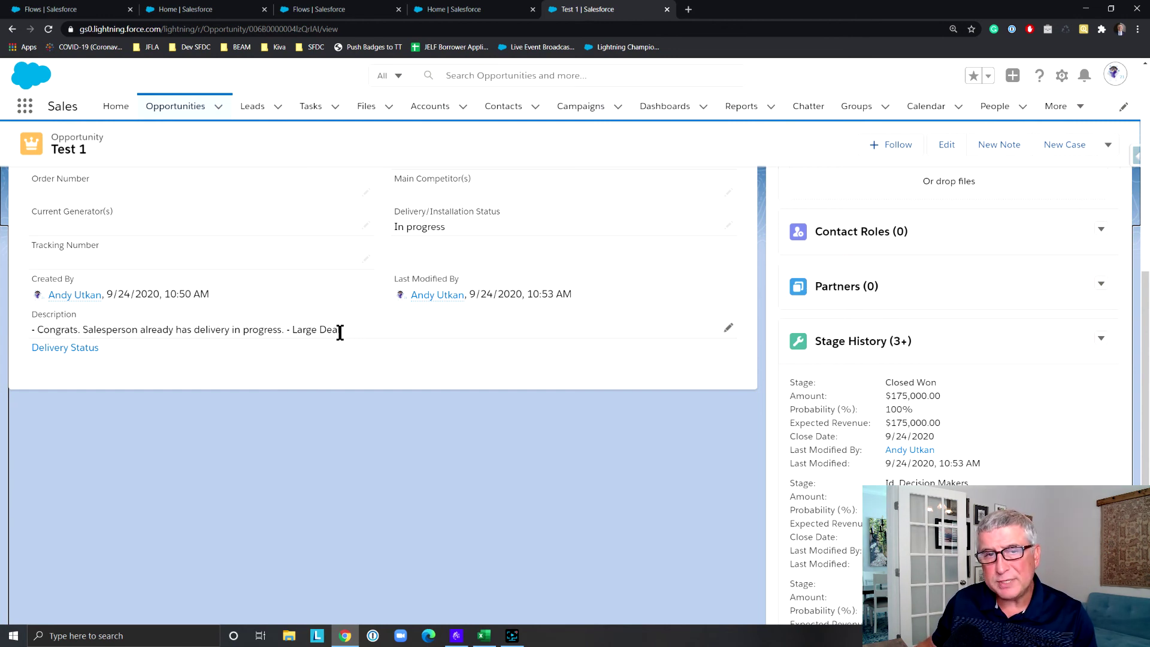
{"action": "scroll", "coordinate": [386, 350], "scroll_direction": "up", "scroll_amount": 5}
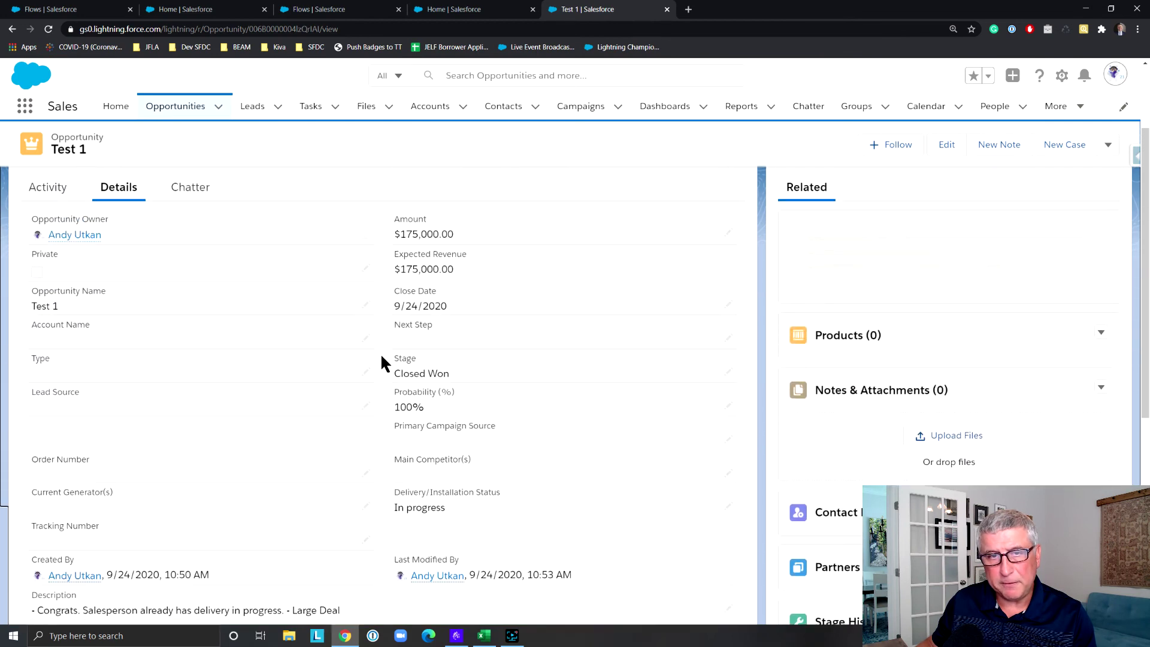
{"action": "scroll", "coordinate": [323, 352], "scroll_direction": "up", "scroll_amount": 2}
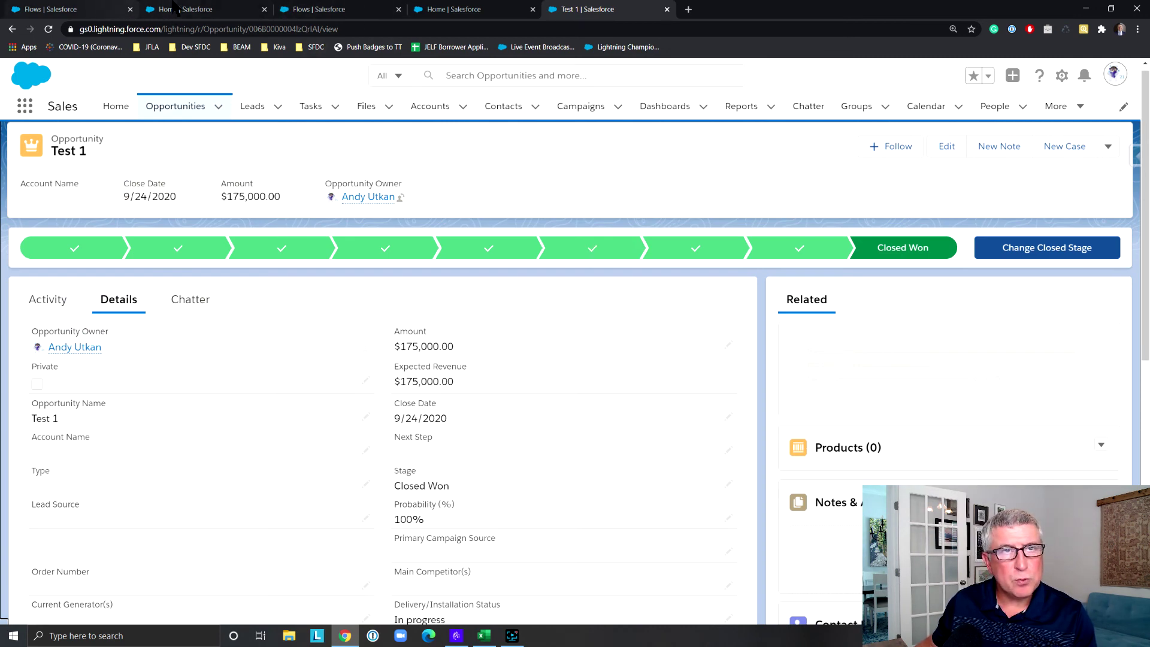
Open the flwDecisionBad flow from the flow list and examine its chain of decisions and assignments
{"action": "left_click", "coordinate": [211, 10]}
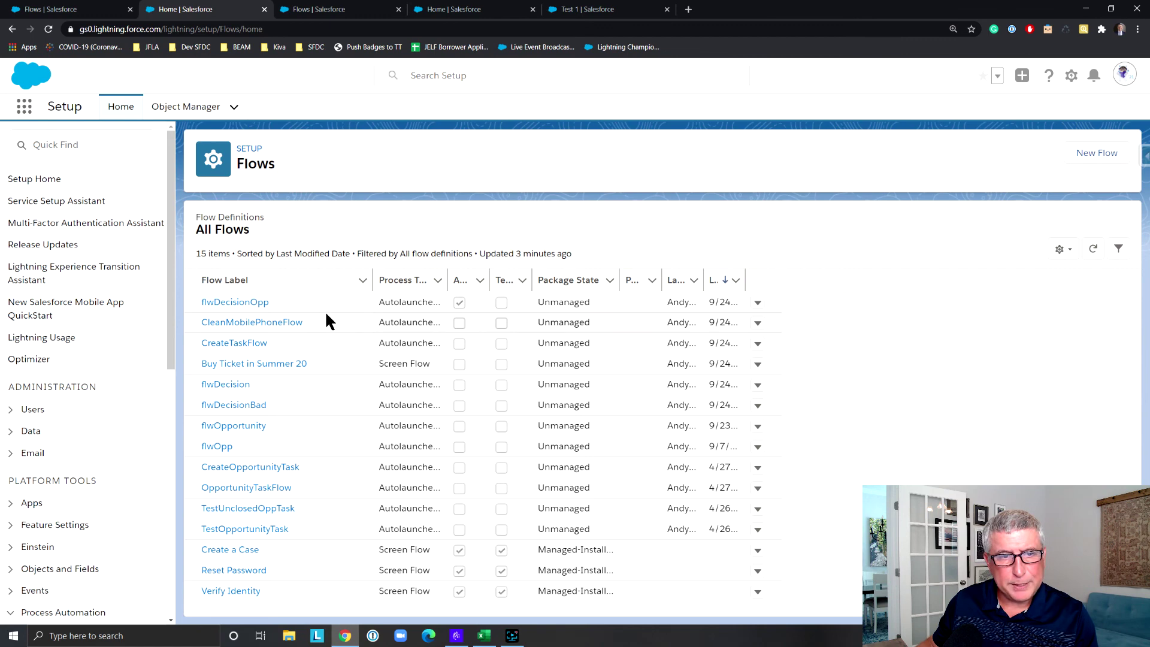
{"action": "left_click", "coordinate": [229, 405]}
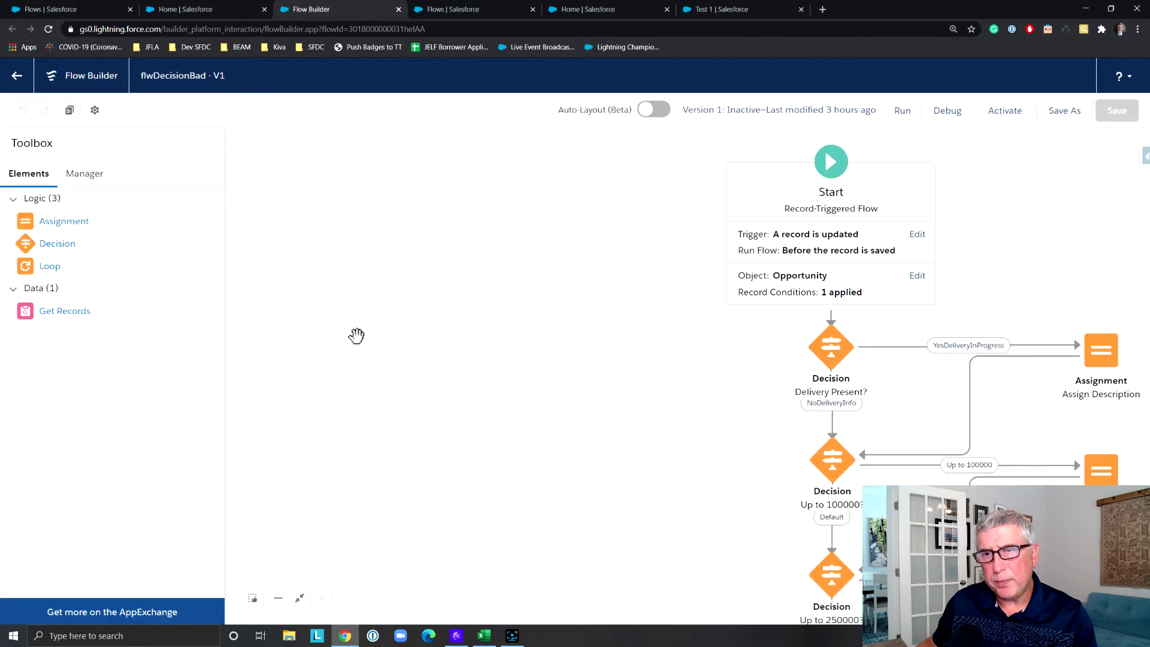
{"action": "left_click_drag", "start_coordinate": [587, 405], "coordinate": [280, 414]}
{"action": "left_click_drag", "start_coordinate": [932, 479], "coordinate": [891, 216]}
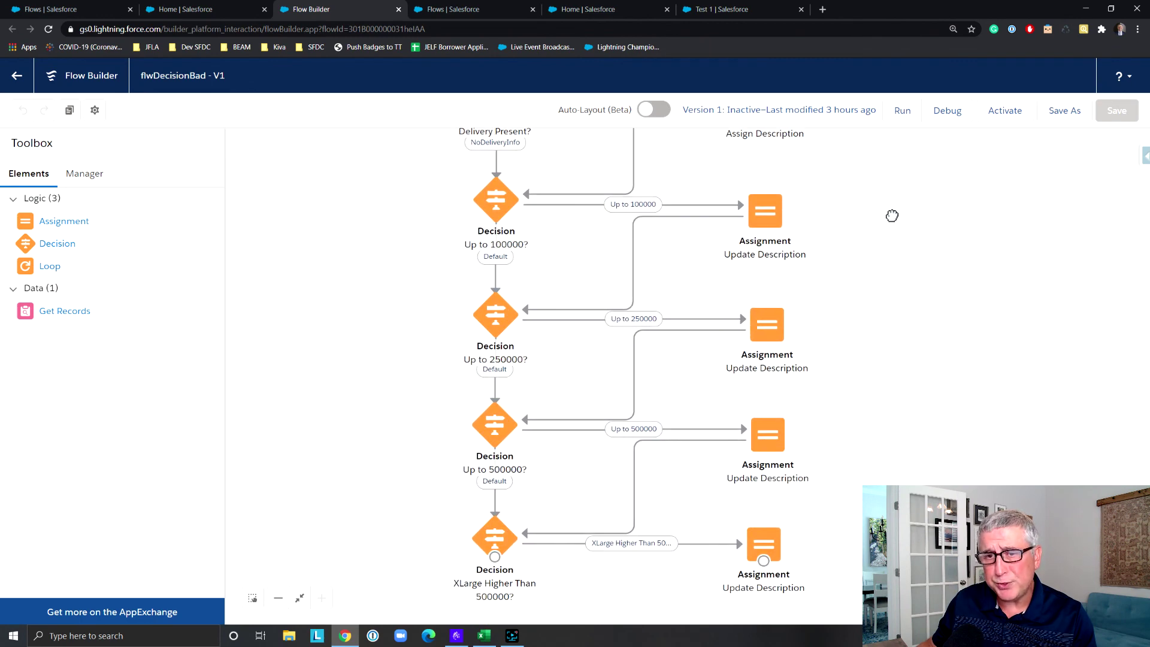
{"action": "left_click_drag", "start_coordinate": [892, 215], "coordinate": [904, 381]}
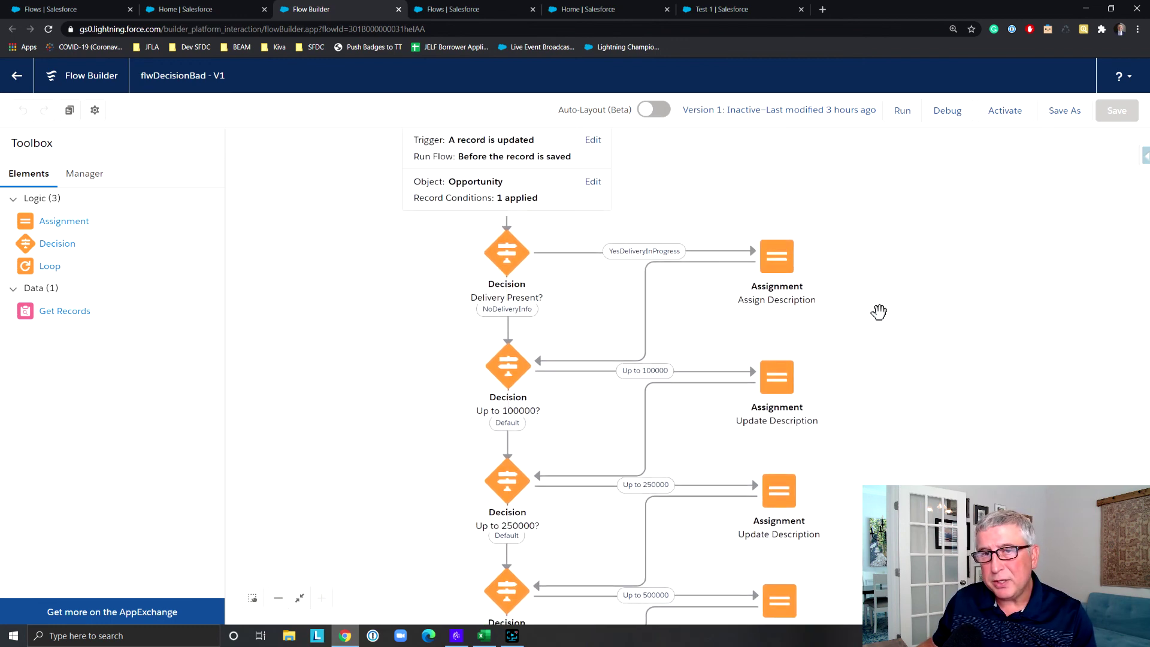
{"action": "left_click_drag", "start_coordinate": [880, 282], "coordinate": [884, 333]}
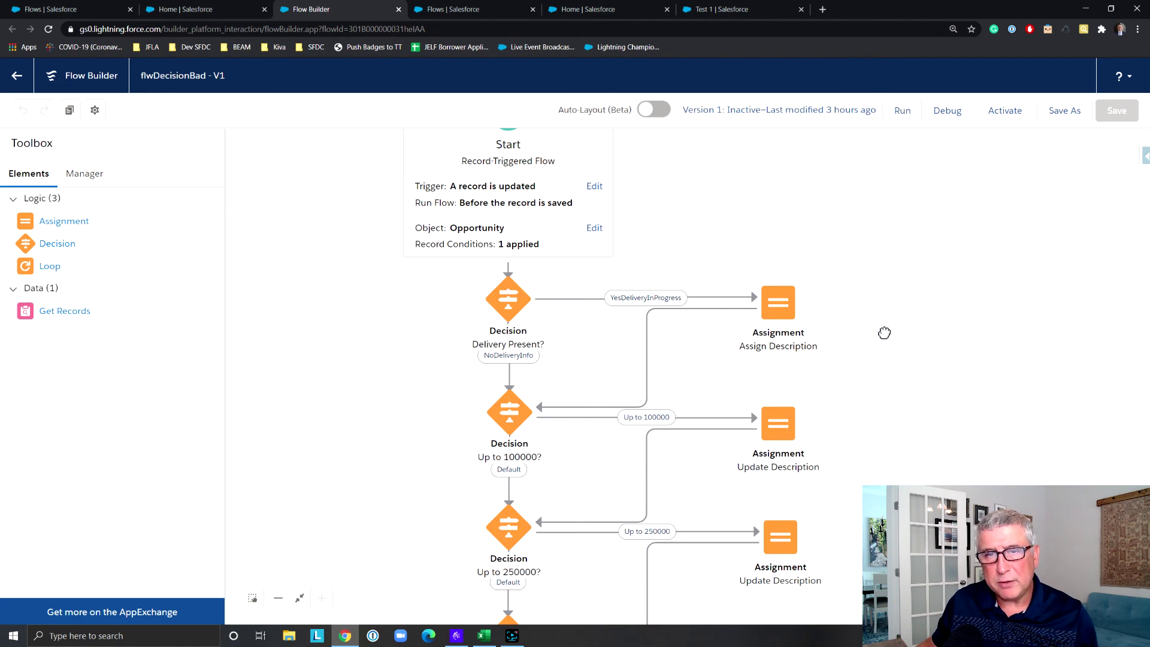
{"action": "left_click_drag", "start_coordinate": [884, 332], "coordinate": [883, 324]}
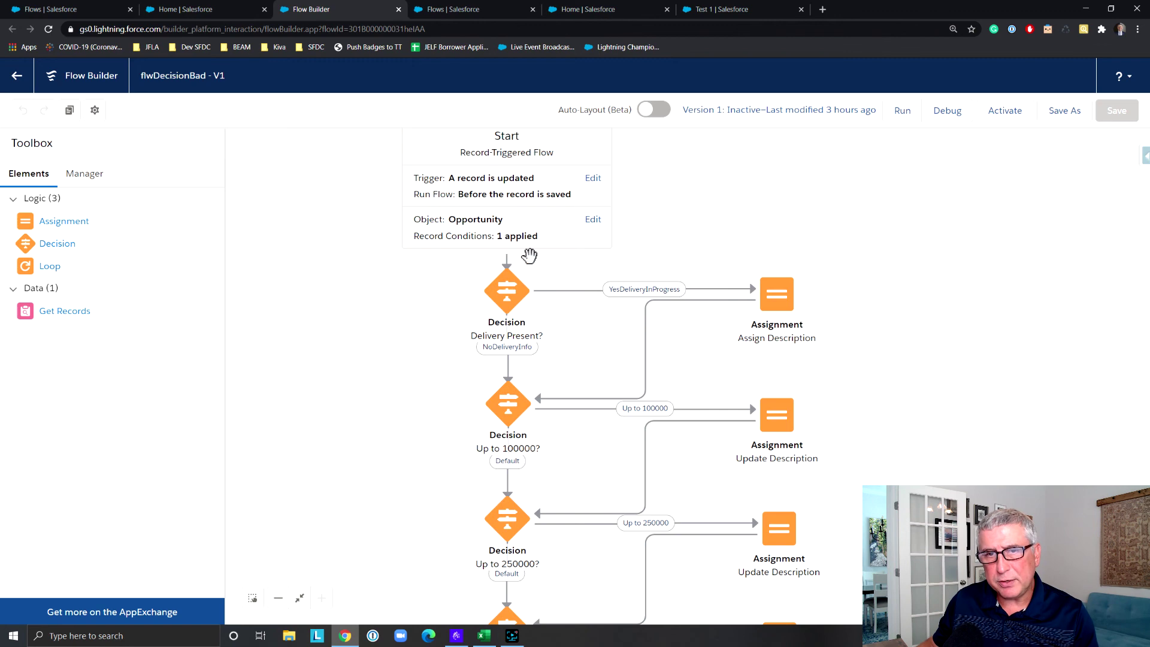
{"action": "left_click_drag", "start_coordinate": [956, 445], "coordinate": [911, 326]}
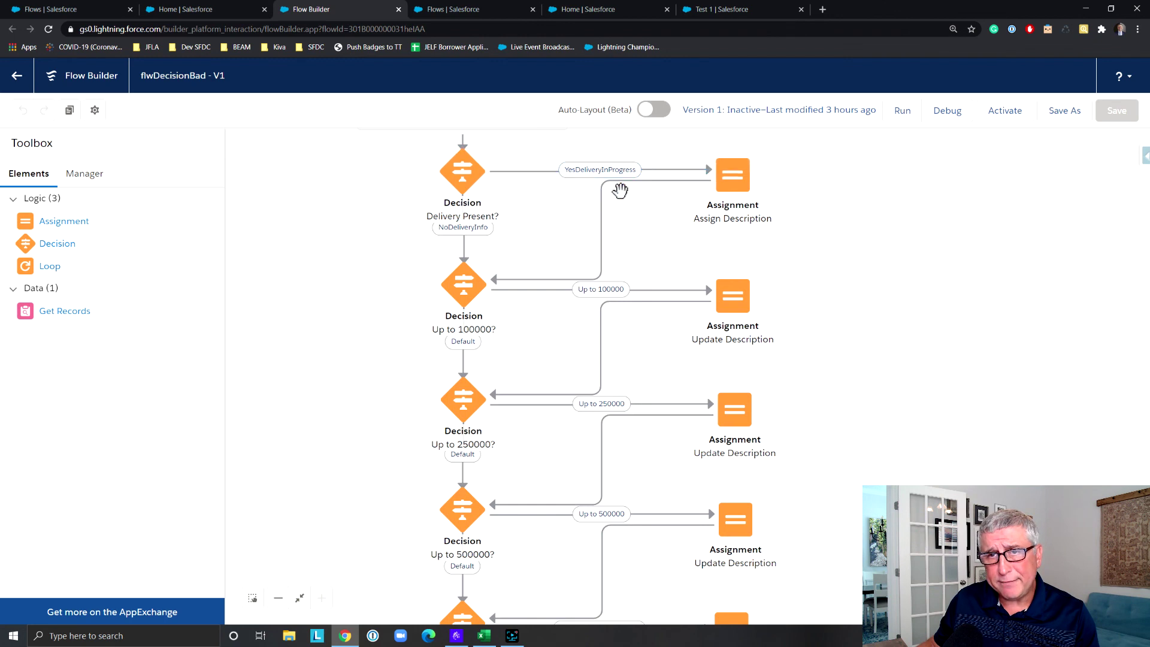
Delete the return connectors from the Assign Description assignment and from the Up to 100000 and Up to 250000 Update Description assignments
{"action": "left_click", "coordinate": [600, 249]}
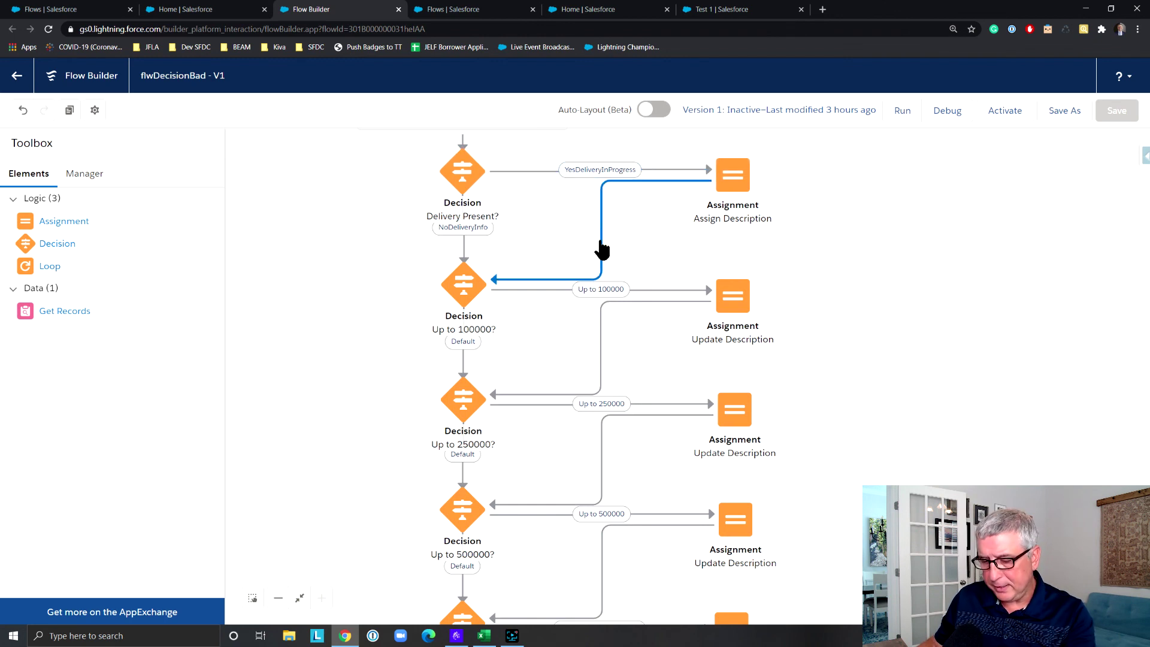
{"action": "key", "text": "Delete"}
{"action": "left_click", "coordinate": [601, 335]}
{"action": "key", "text": "Delete"}
{"action": "left_click", "coordinate": [602, 442]}
{"action": "key", "text": "Delete"}
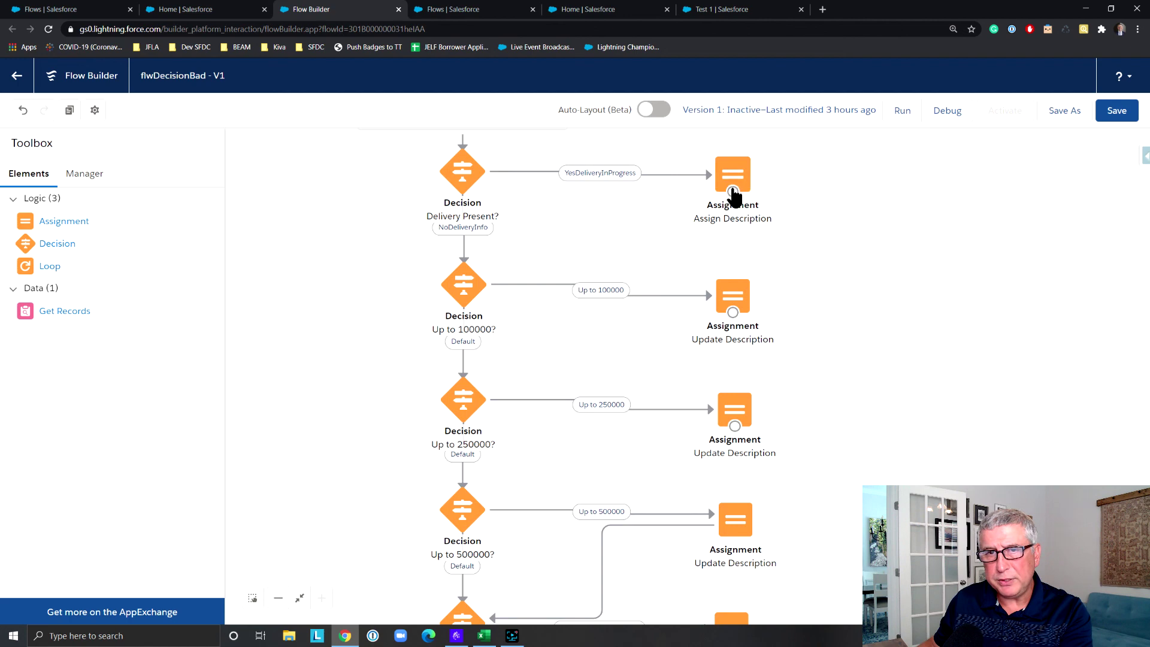
Reconnect Assign Description to the Up to 100000? decision and delete the return connector from the Up to 500000 assignment
{"action": "left_click_drag", "start_coordinate": [732, 193], "coordinate": [729, 194]}
{"action": "left_click_drag", "start_coordinate": [548, 242], "coordinate": [458, 279]}
{"action": "scroll", "coordinate": [665, 367], "scroll_direction": "down", "scroll_amount": 1}
{"action": "left_click", "coordinate": [602, 479]}
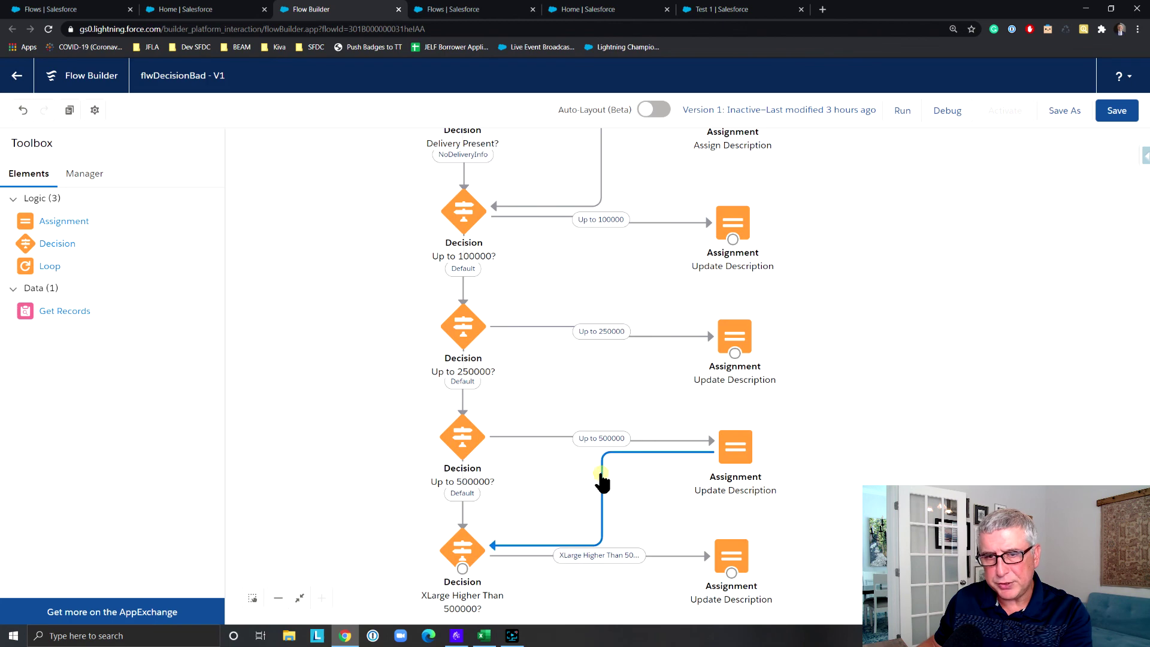
{"action": "key", "text": "Delete"}
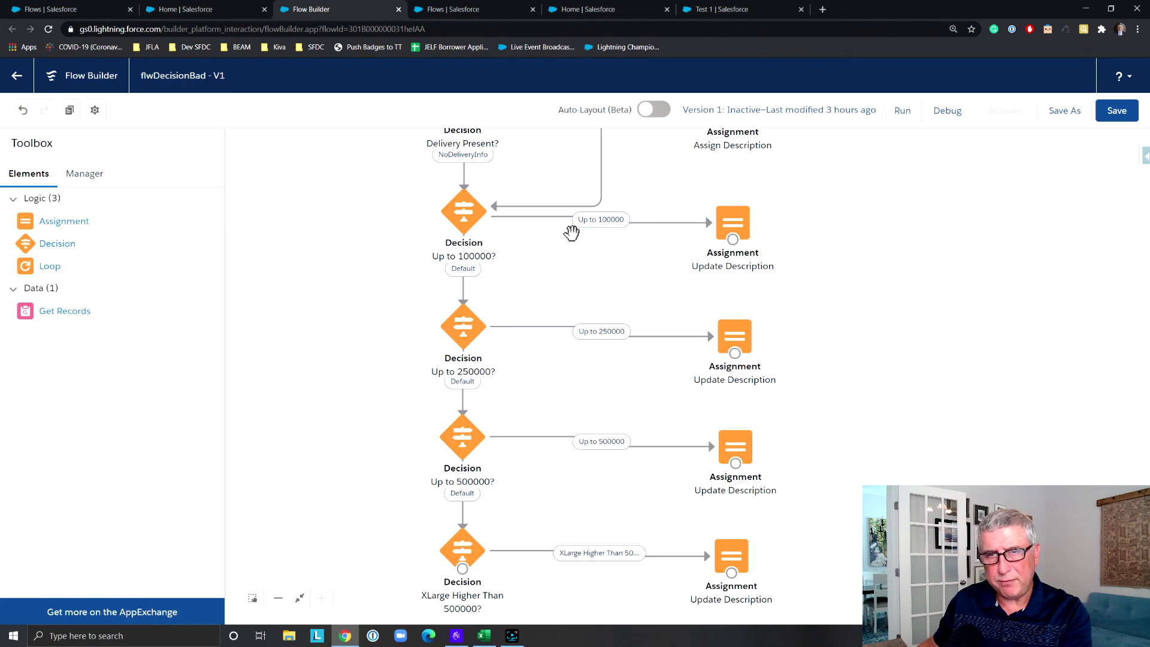
{"action": "left_click_drag", "start_coordinate": [895, 489], "coordinate": [894, 450]}
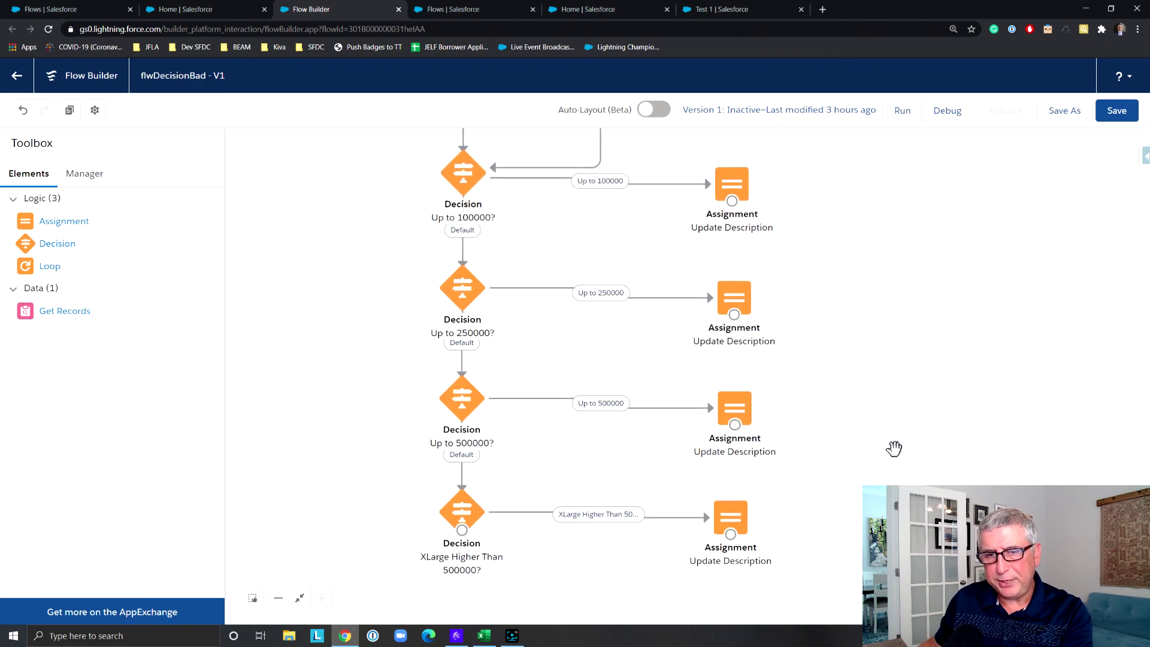
{"action": "left_click_drag", "start_coordinate": [852, 313], "coordinate": [862, 431]}
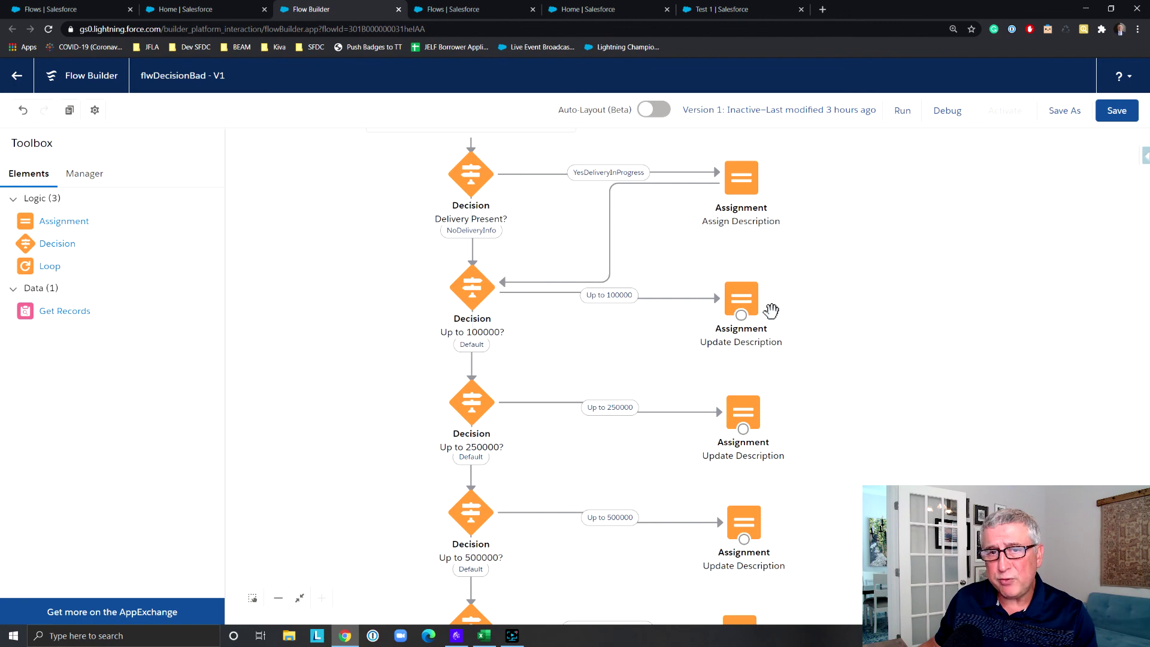
Review the outcome conditions of the Up to 100000? and Up to 250000? decisions
{"action": "double_click", "coordinate": [467, 298]}
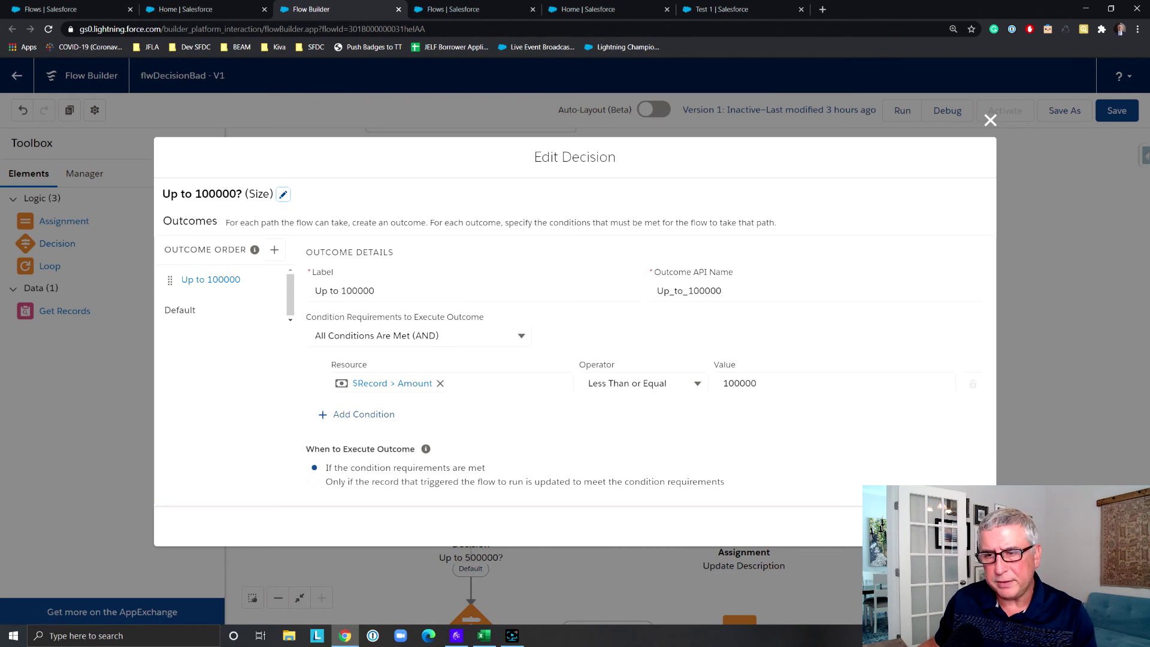
{"action": "left_click", "coordinate": [964, 526]}
{"action": "double_click", "coordinate": [473, 401]}
{"action": "left_click", "coordinate": [964, 525]}
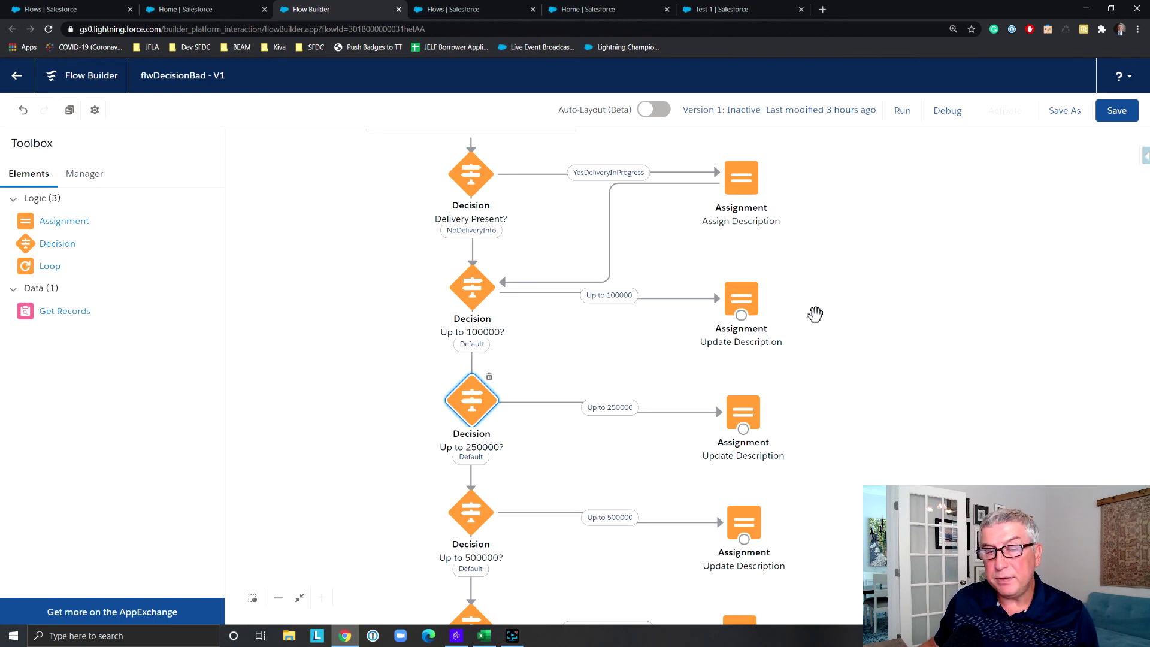
{"action": "scroll", "coordinate": [803, 365], "scroll_direction": "down", "scroll_amount": 1}
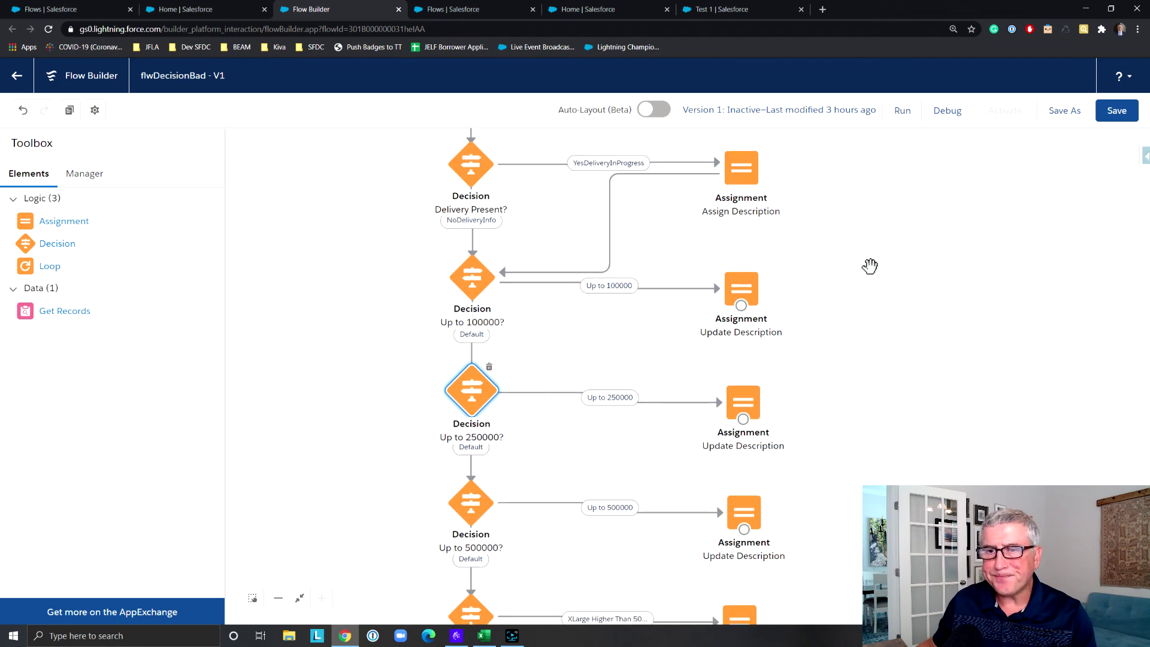
{"action": "scroll", "coordinate": [838, 251], "scroll_direction": "down", "scroll_amount": 5}
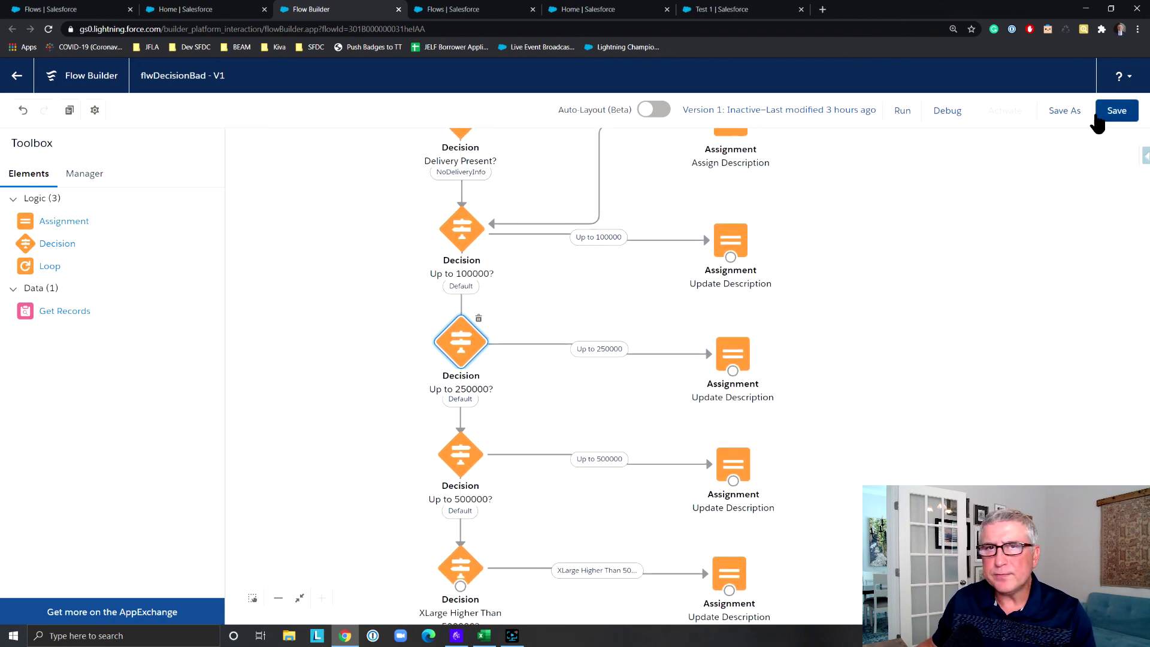